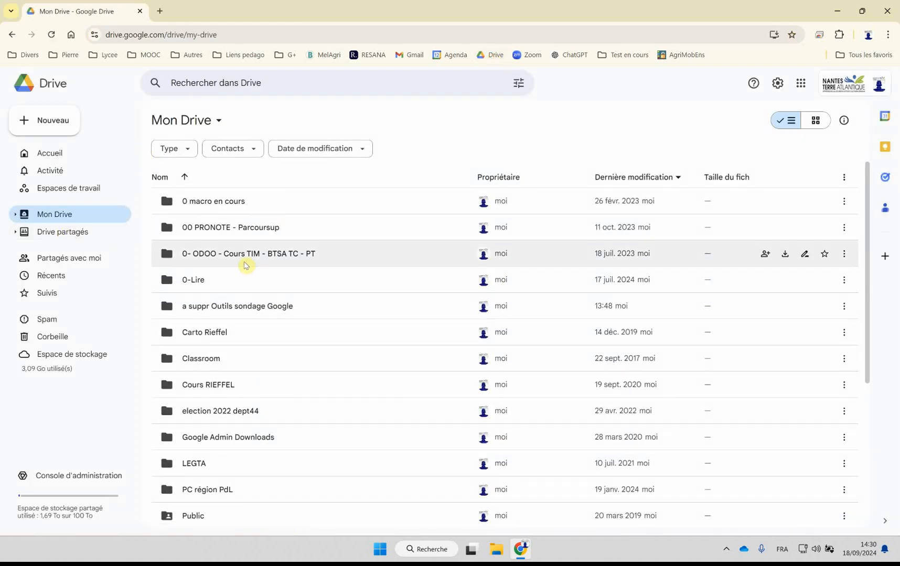
Step: Open the "a suppr Outils sondage Google" folder and create a blank Google Forms form in it
scroll(244, 266, down, 4)
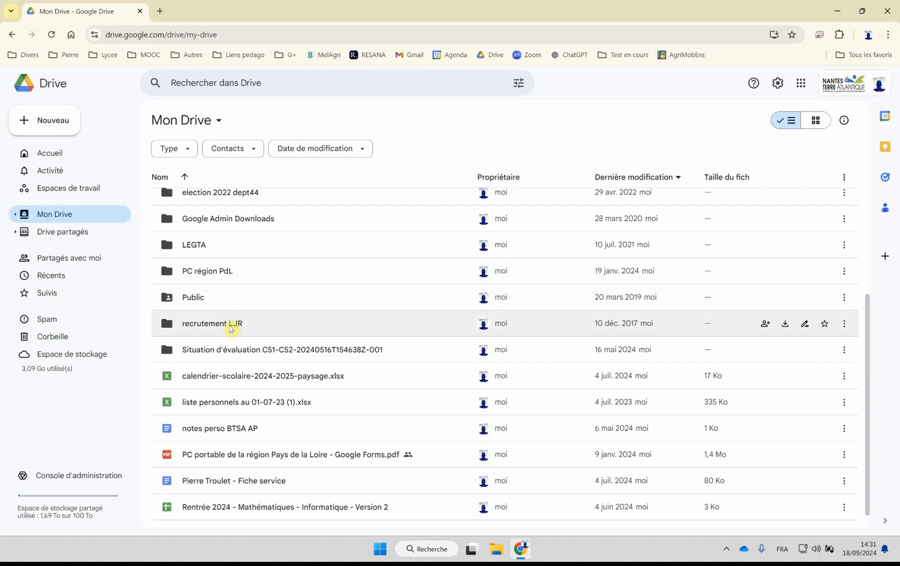
scroll(232, 325, up, 4)
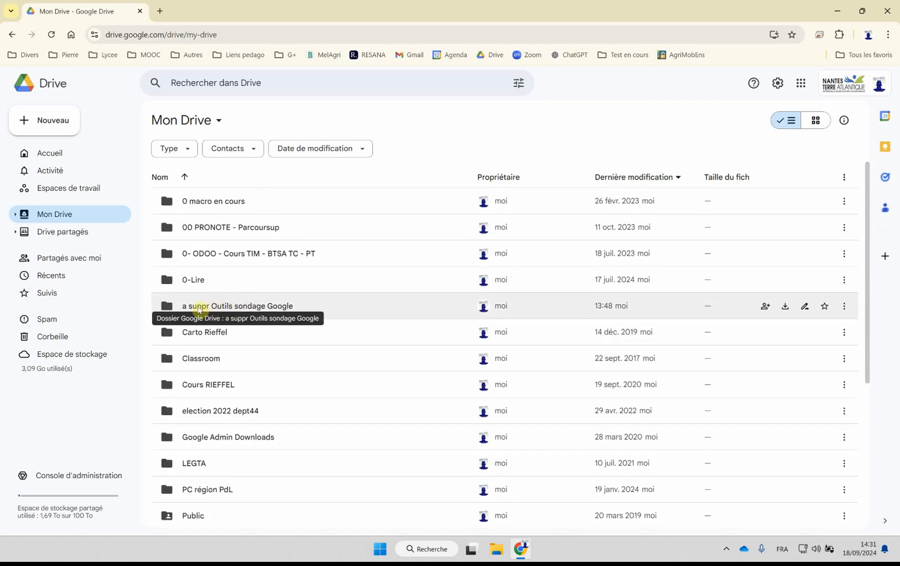
double_click(259, 308)
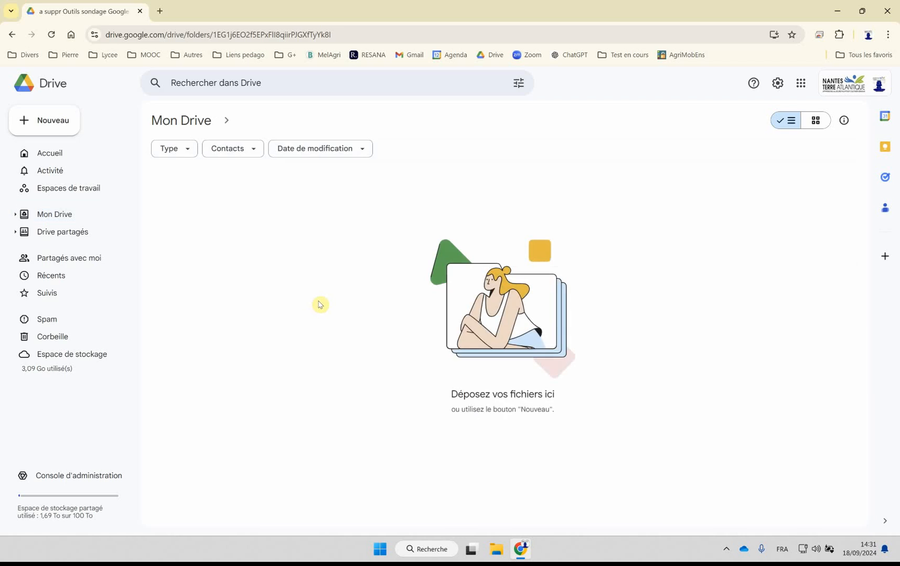
click(57, 122)
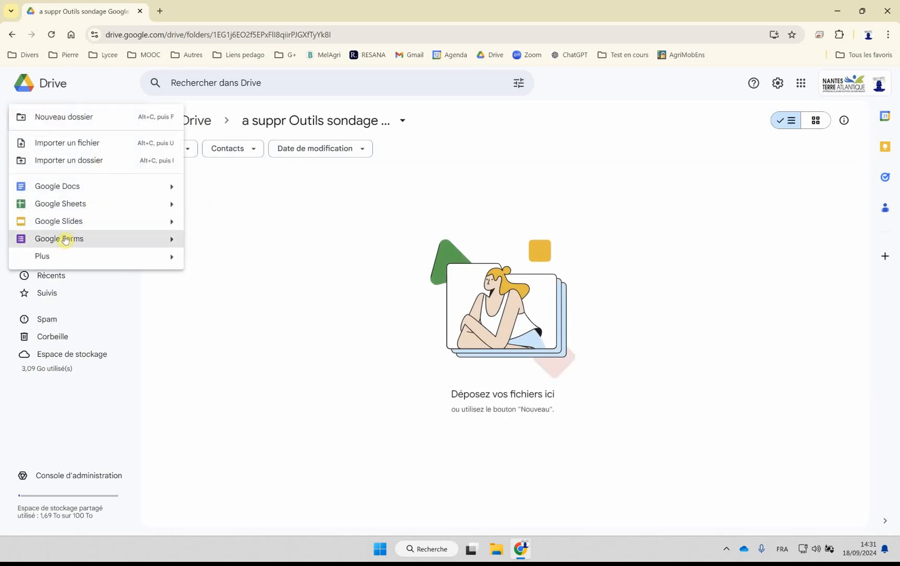
click(64, 240)
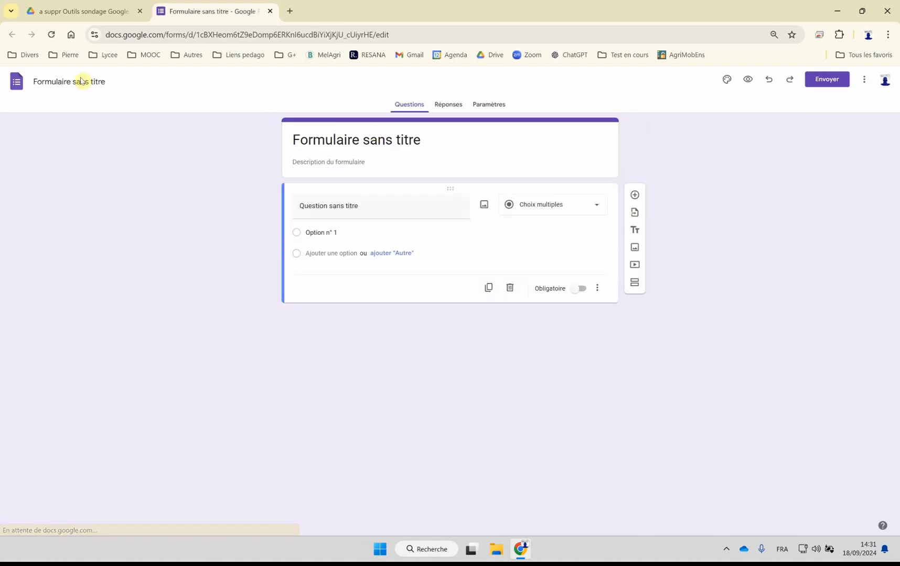
Step: Name the new form "a suppr"
click(75, 82)
text(a suppr)
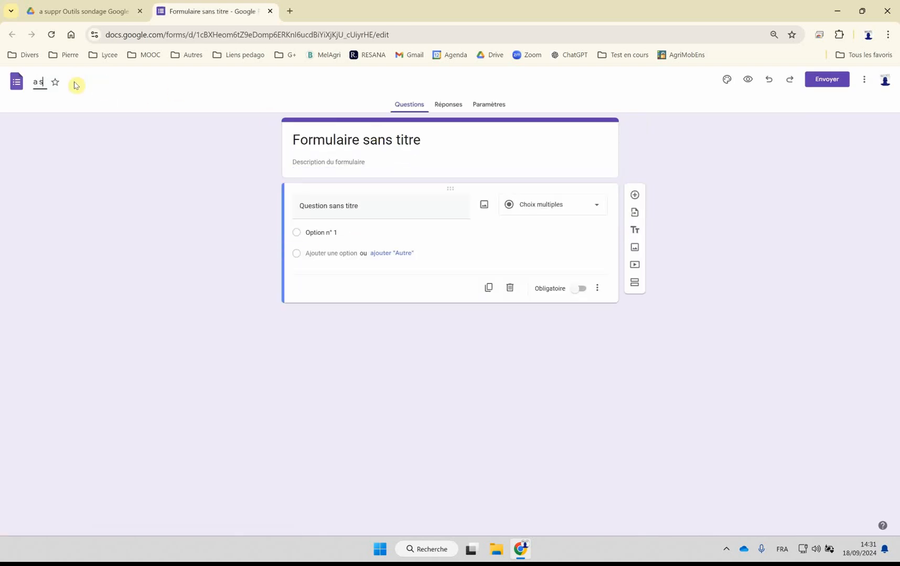
click(215, 311)
Step: Title the first question "nom" and set its answer type to Réponse courte
click(338, 210)
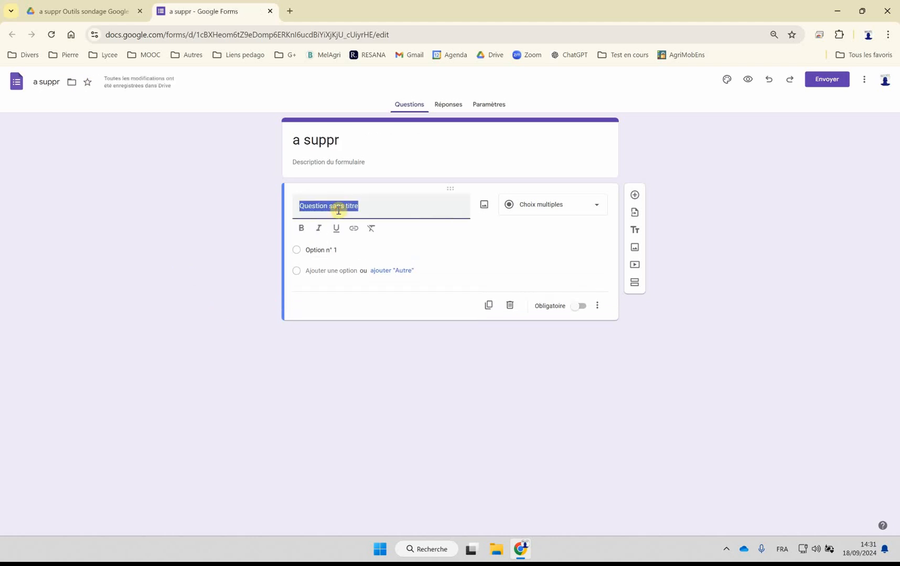
text(nom)
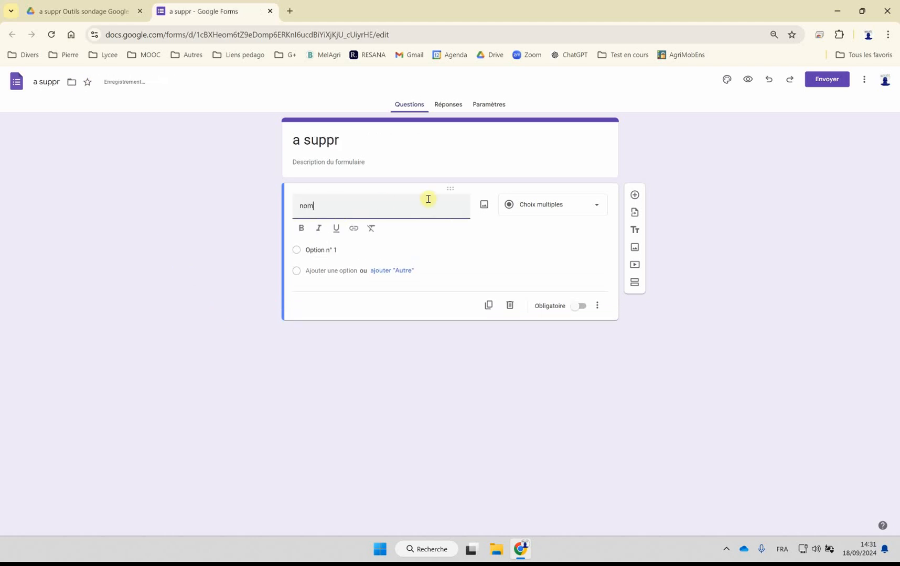
click(544, 208)
click(542, 155)
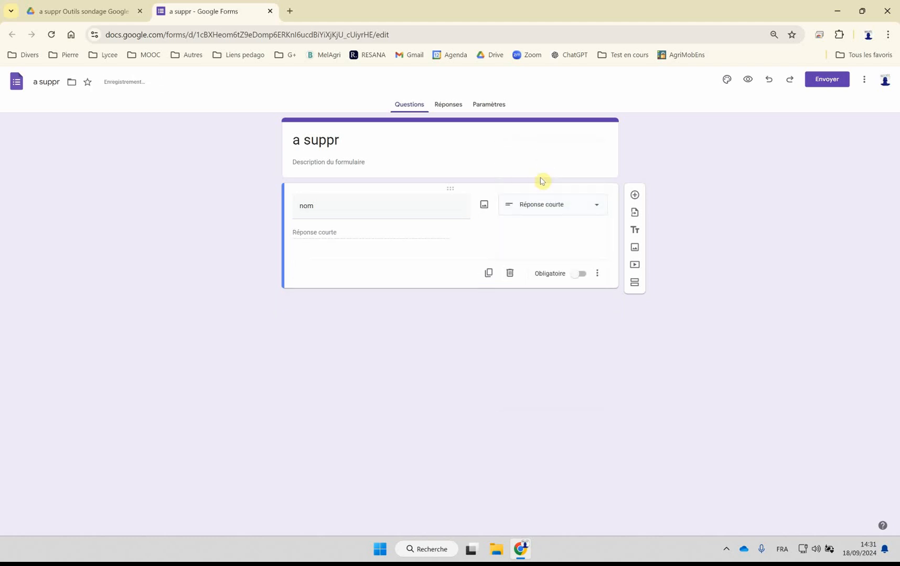
Step: Add a second question titled "commune" with the answer type Réponse courte
click(633, 196)
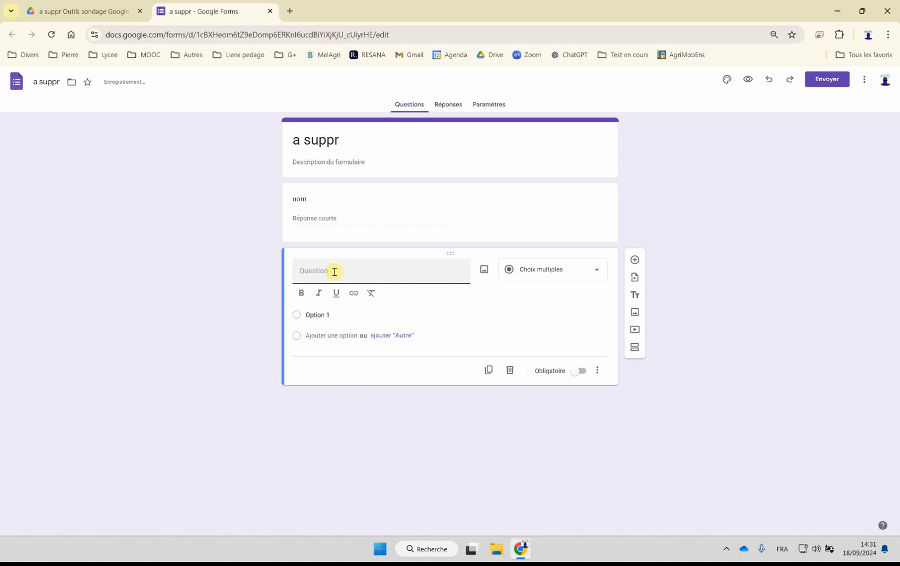
text(com)
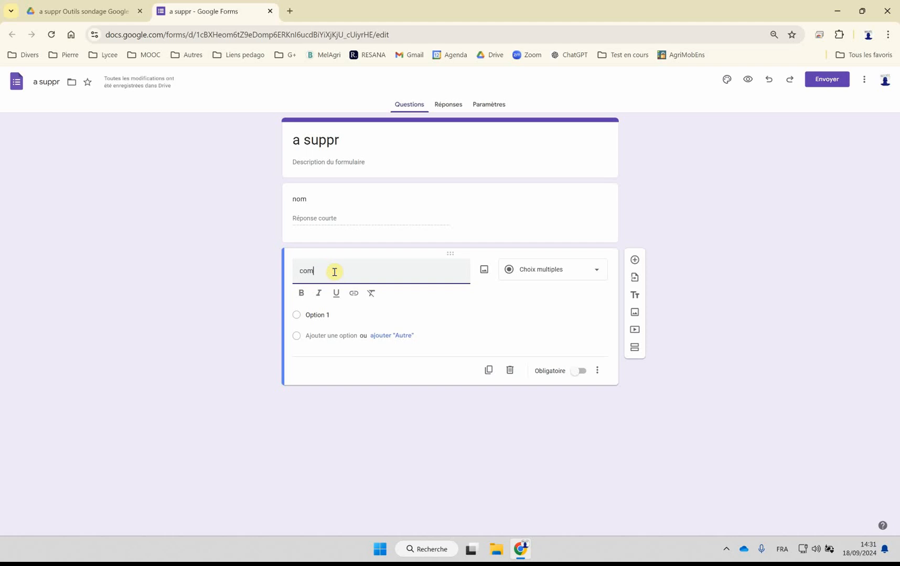
text(mune)
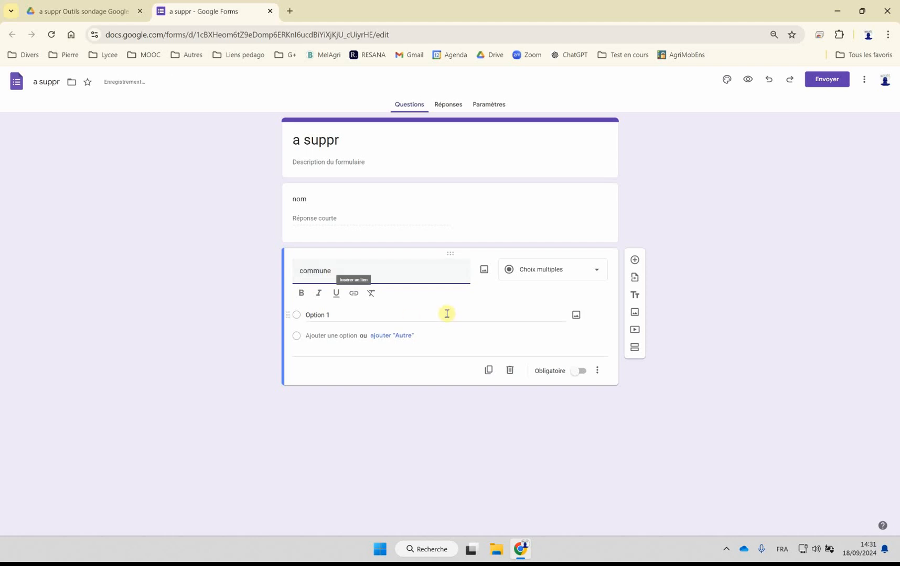
click(526, 274)
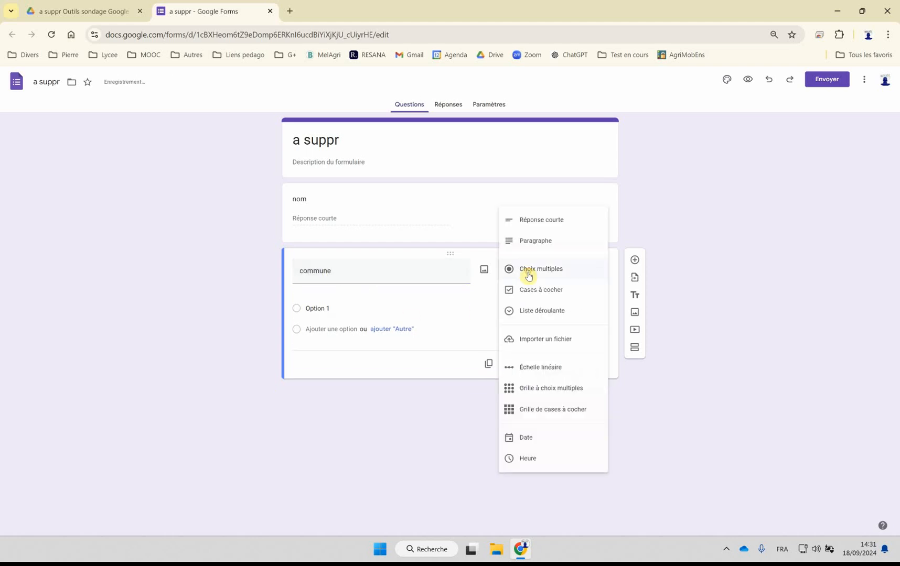
click(531, 223)
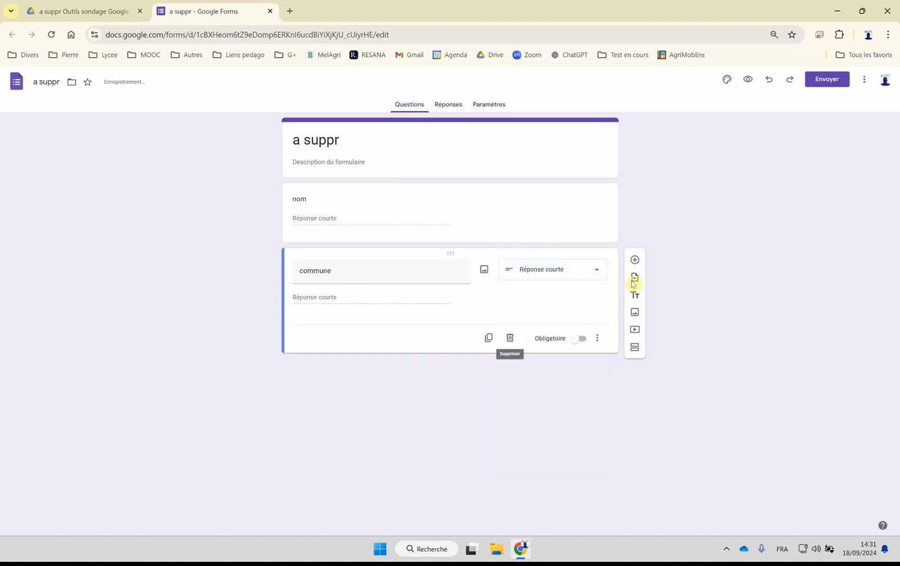
Step: Add a third question titled "cp" with the answer type Réponse courte
click(634, 262)
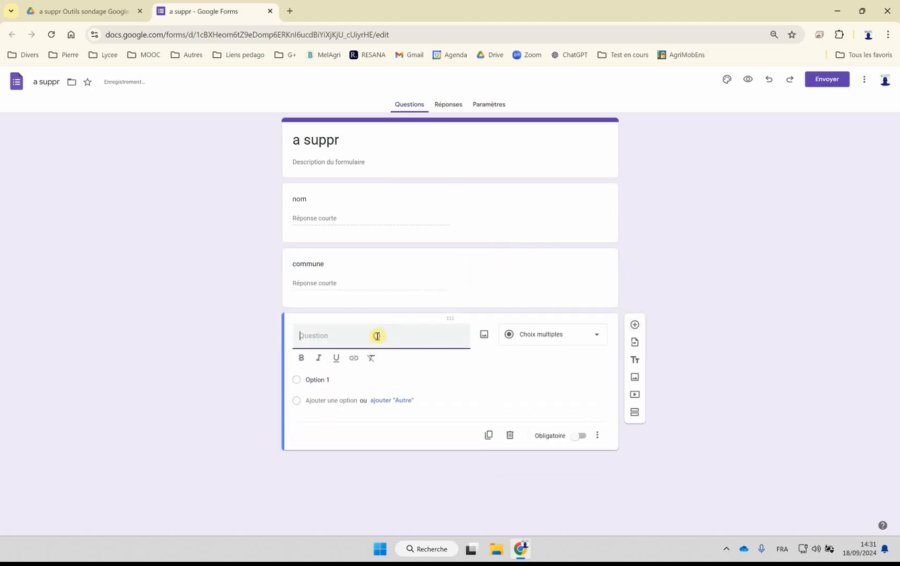
text(cp)
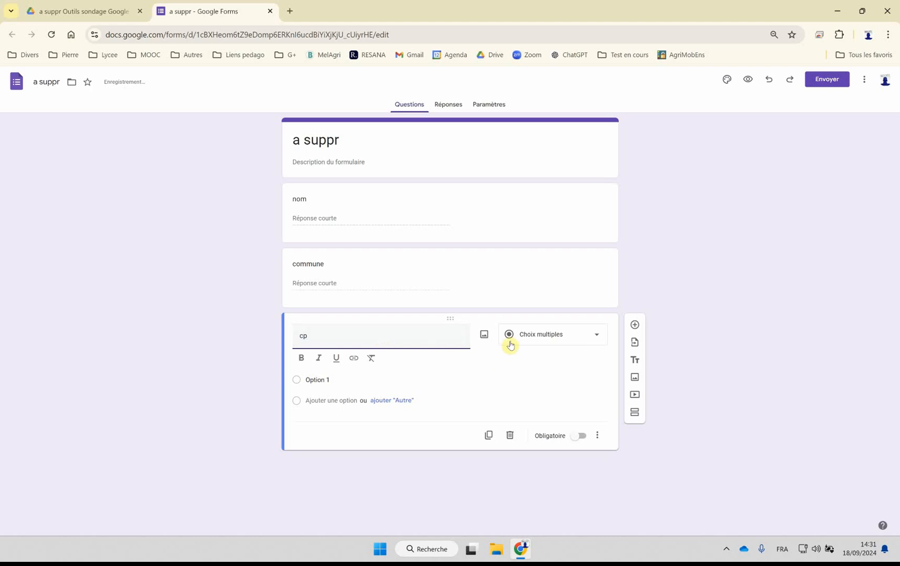
click(538, 338)
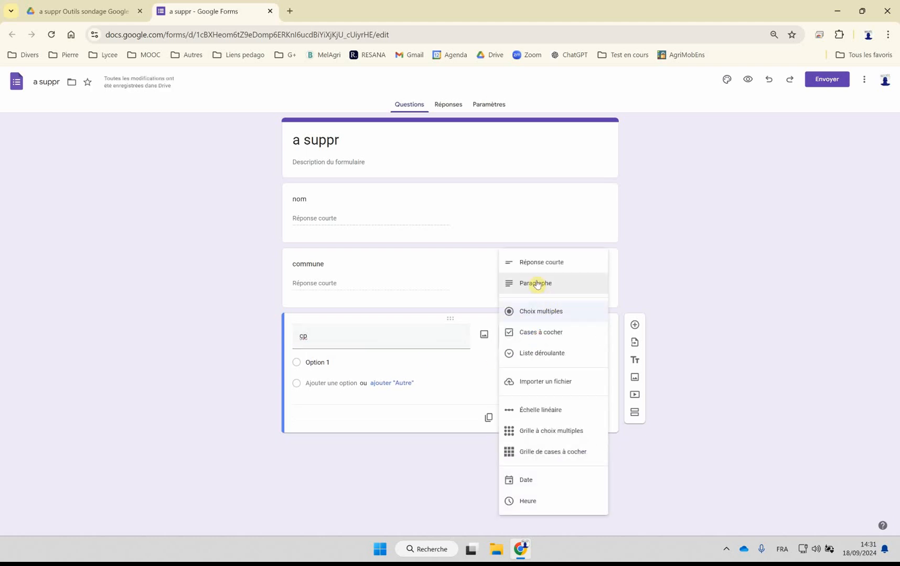
click(536, 264)
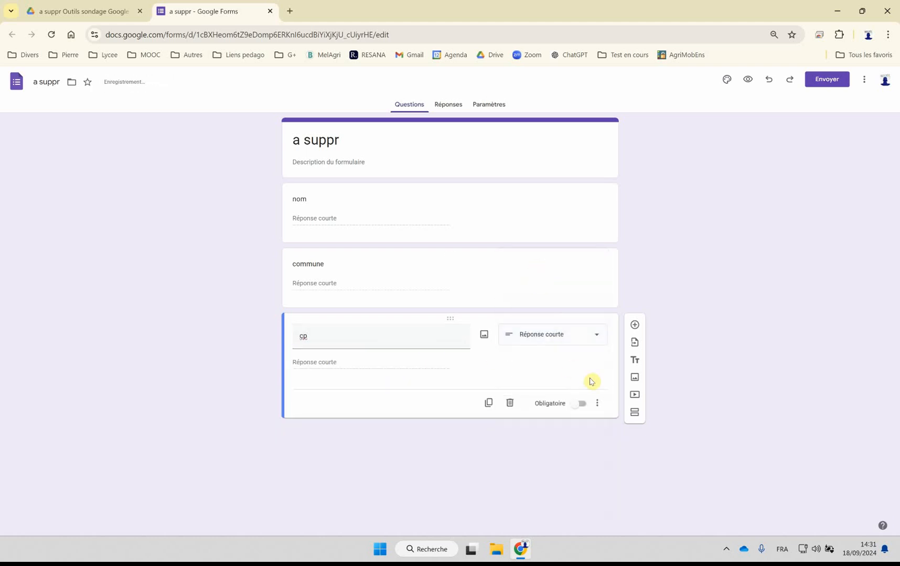
Step: Add response validation to the "cp" question: Nombre, Inférieur à 99999, with the custom error text "Saisir CP valide"
click(597, 403)
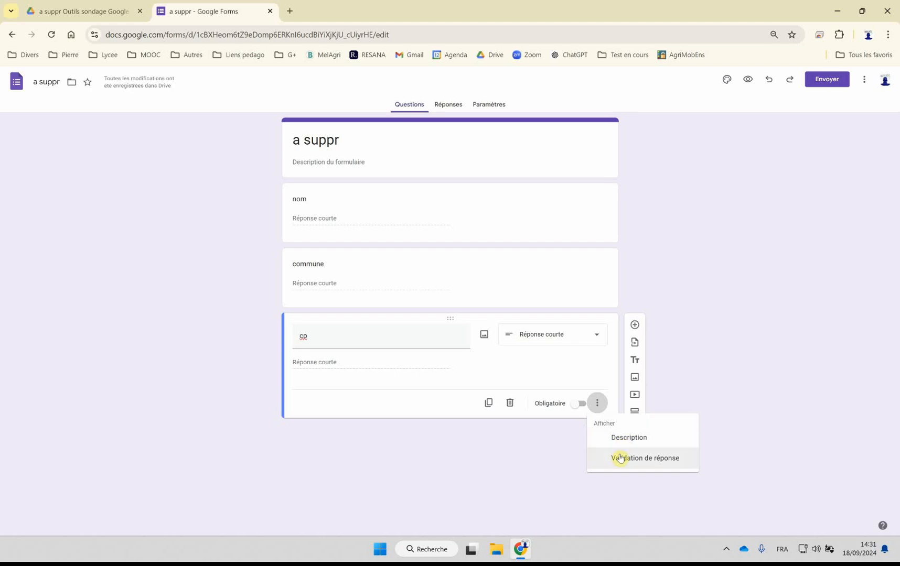
click(619, 457)
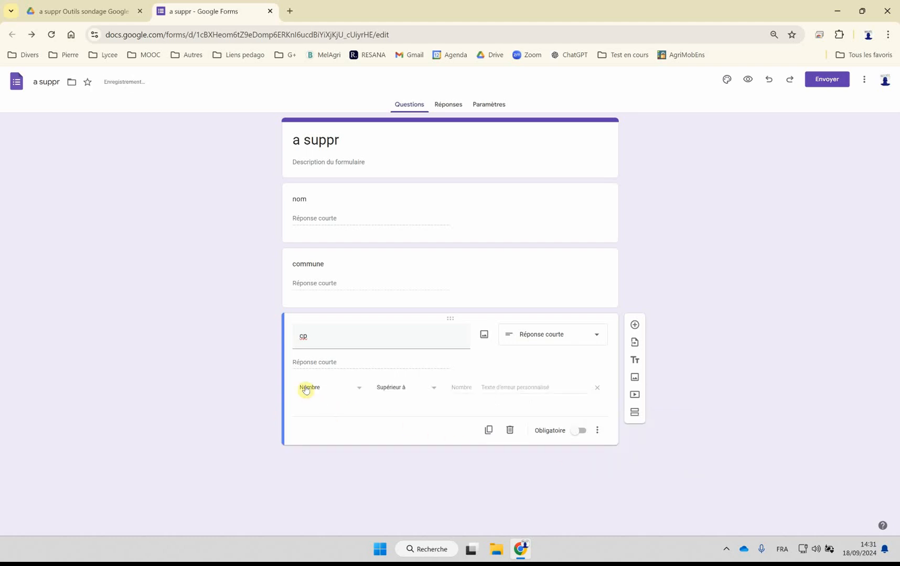
click(396, 388)
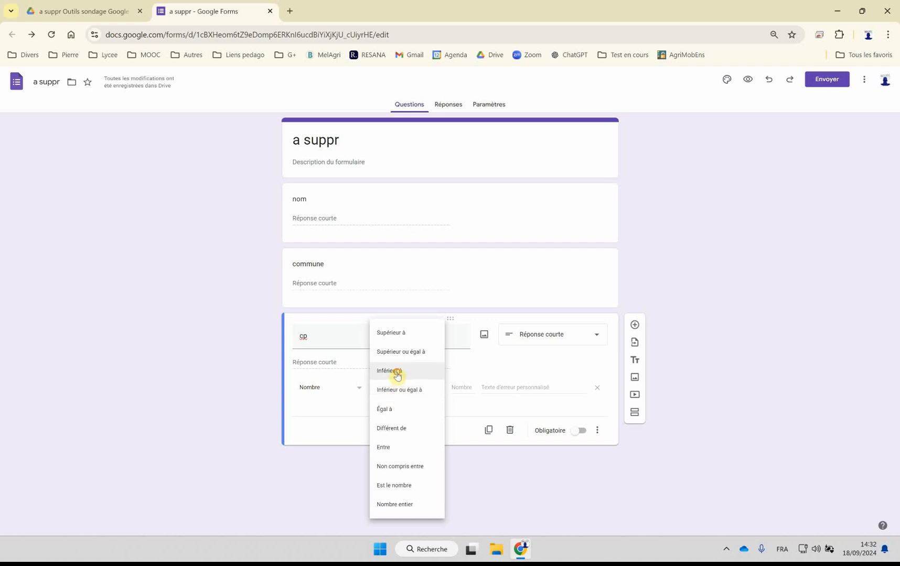
click(395, 372)
click(454, 388)
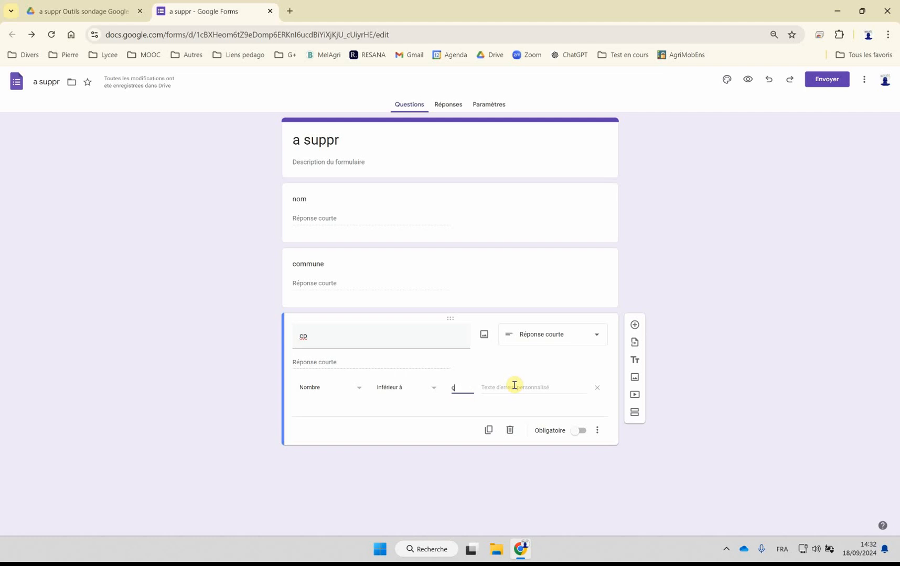
key(BackSpace)
click(514, 386)
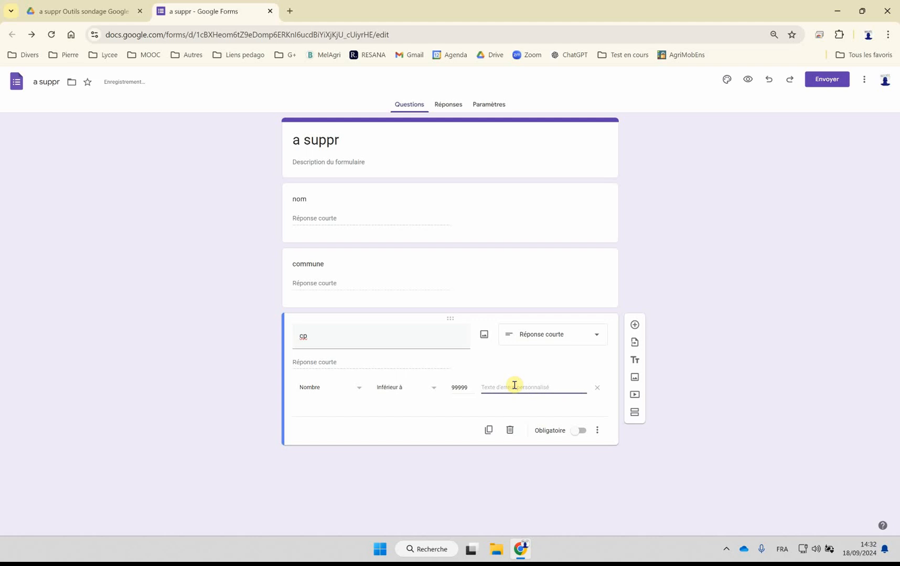
text(Saisir CP valide)
click(397, 492)
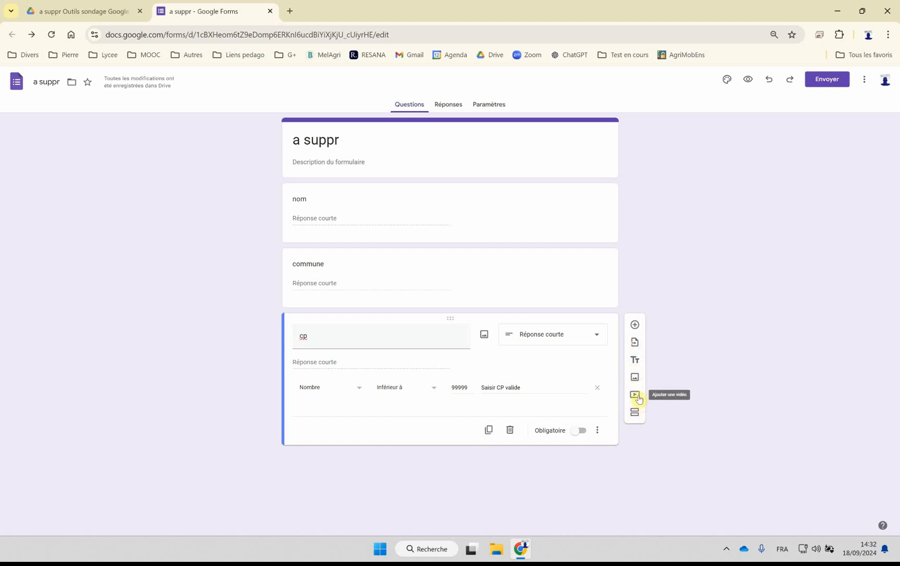
Step: Add a title and description block titled "Titre" and place it between the "nom" and "commune" questions
click(636, 360)
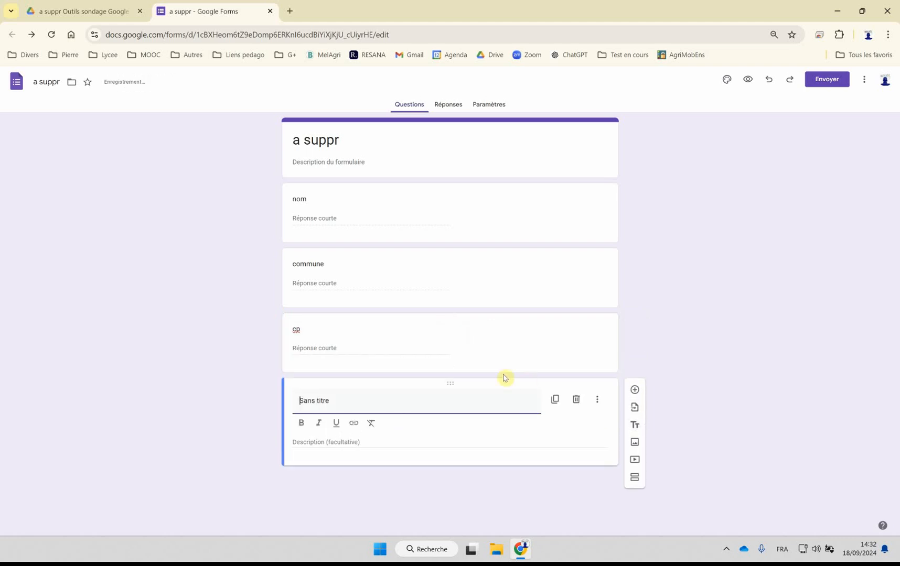
text(Titre)
key(Delete)
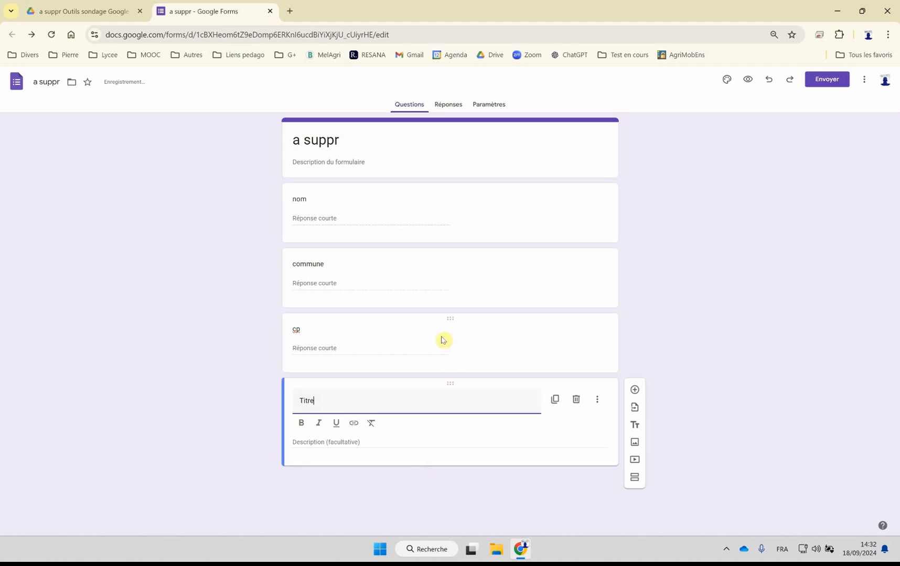
drag(450, 384, 460, 251)
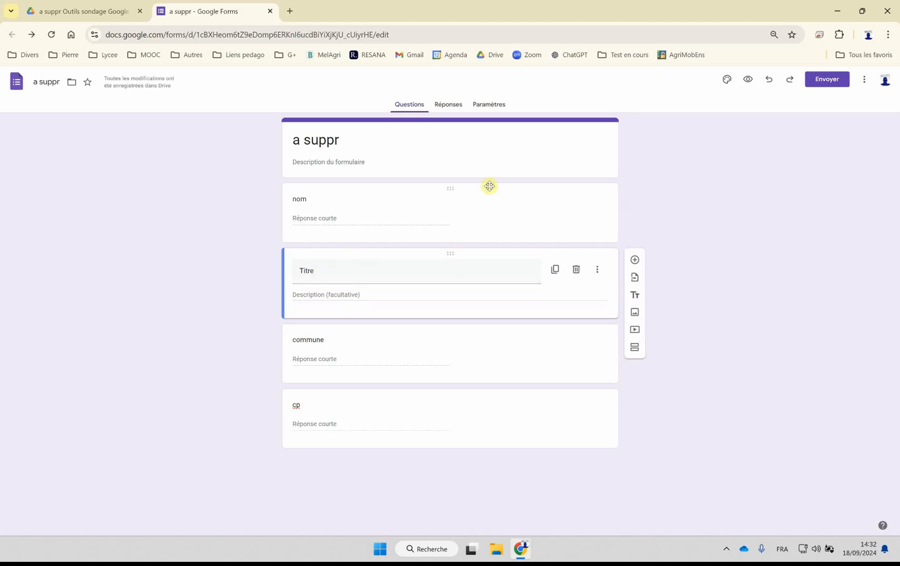
Step: Change the form's theme colour to red, previewing the form before and after the change
click(747, 81)
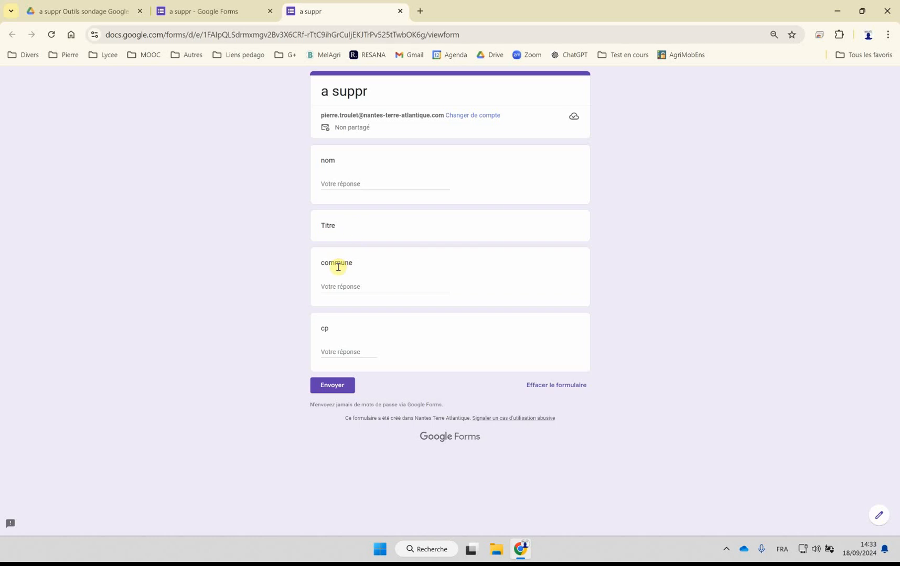
click(400, 11)
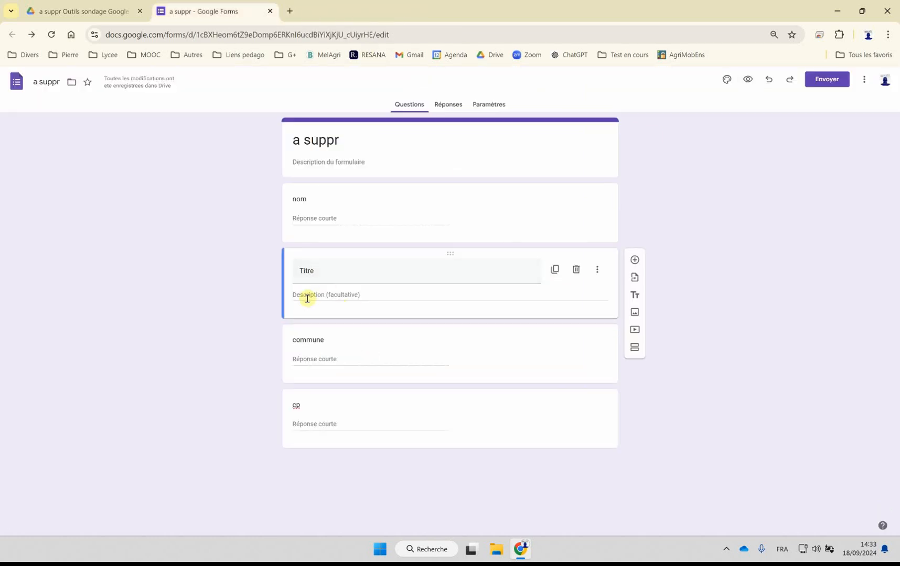
click(729, 81)
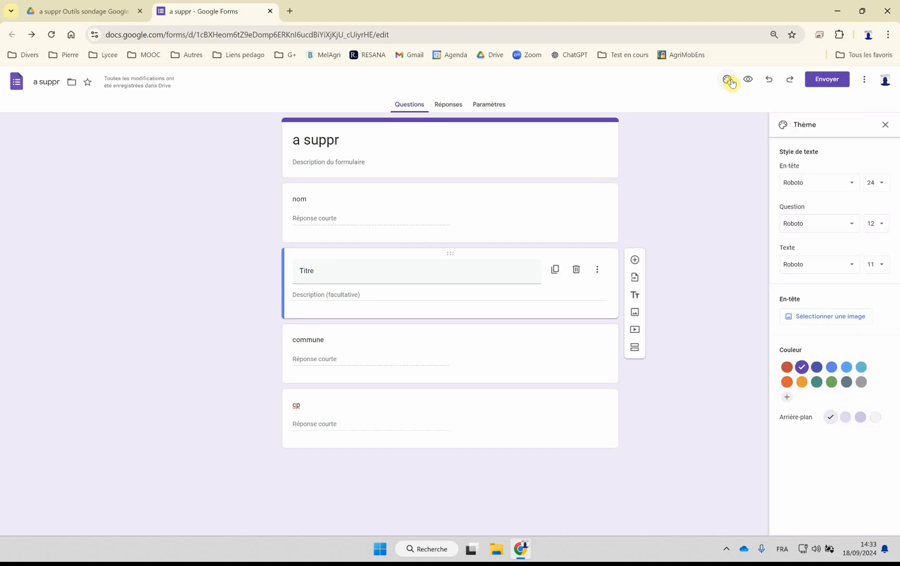
click(786, 367)
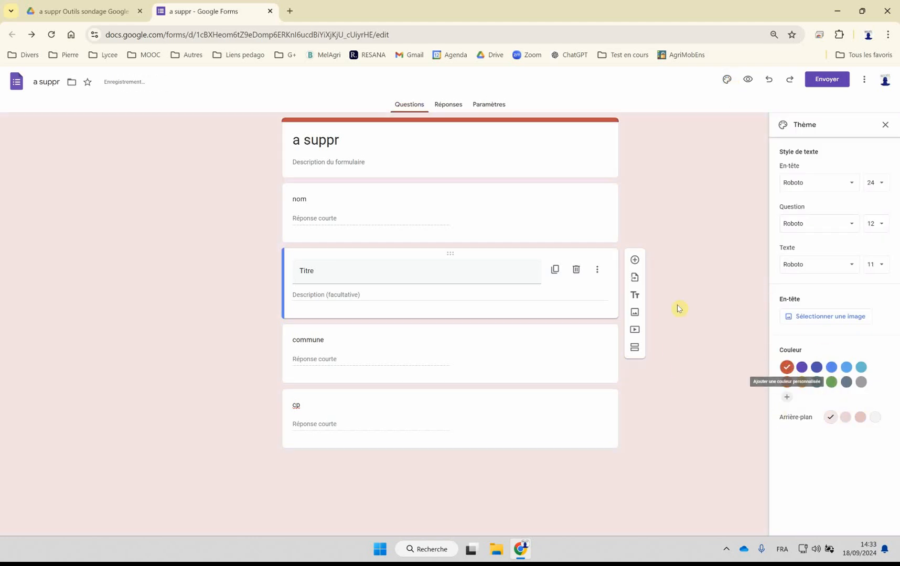
click(747, 80)
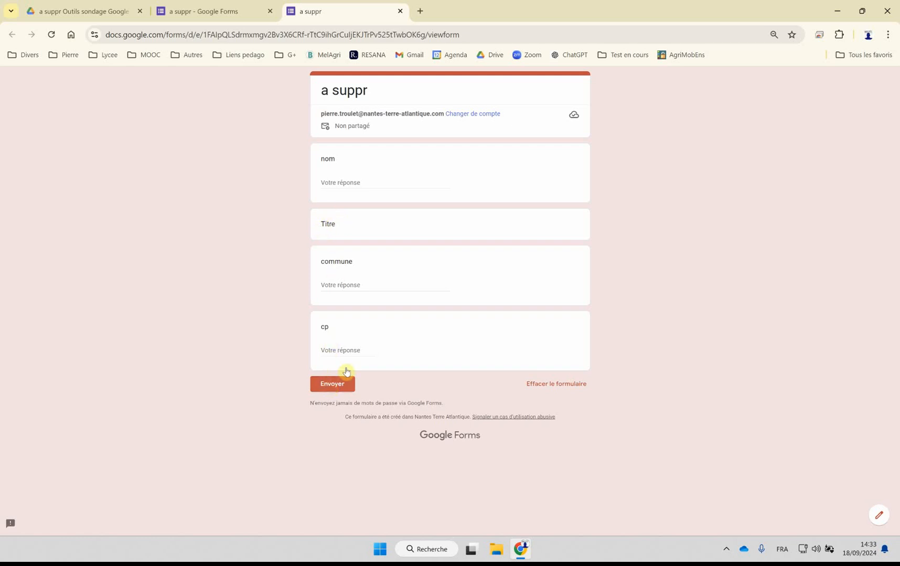
click(400, 11)
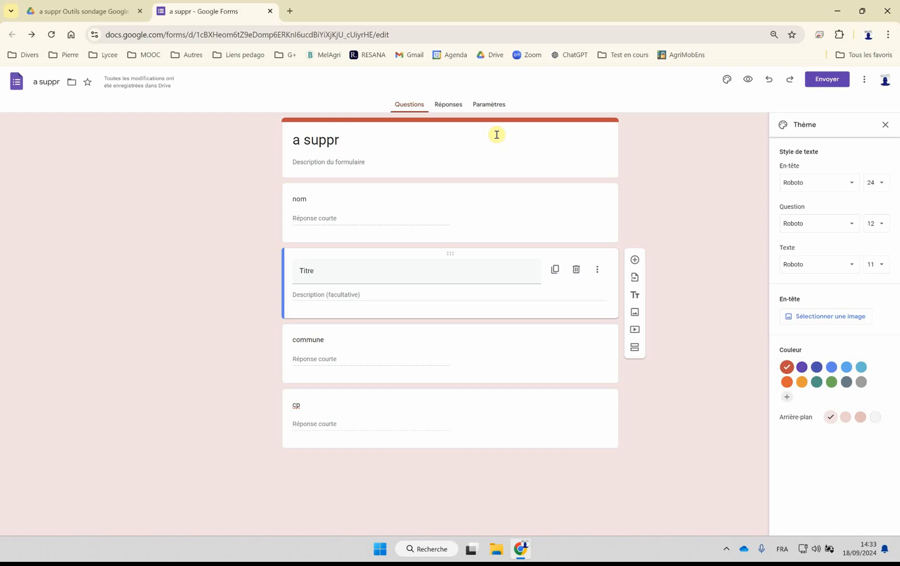
Step: Show the form's responses and prepare to share the form by link, with the URL shortened
click(451, 105)
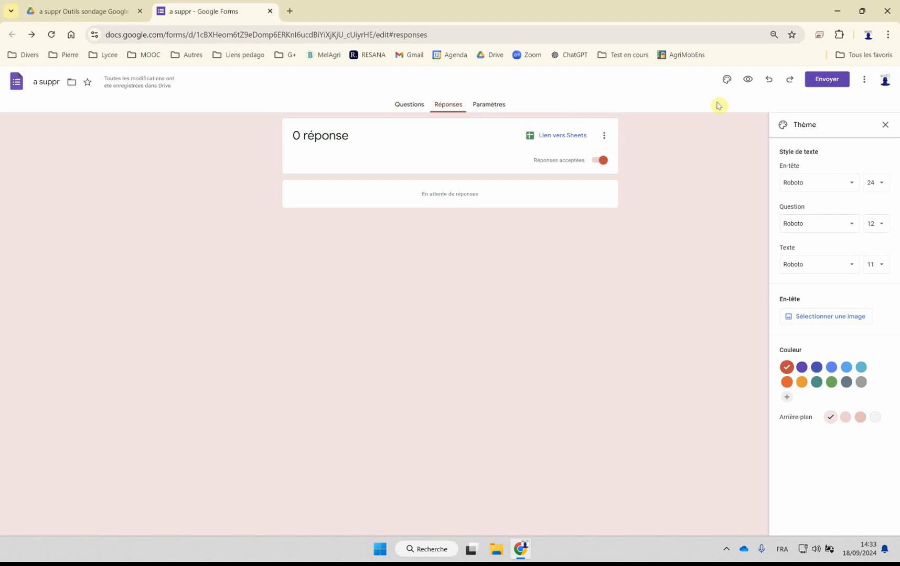
click(824, 82)
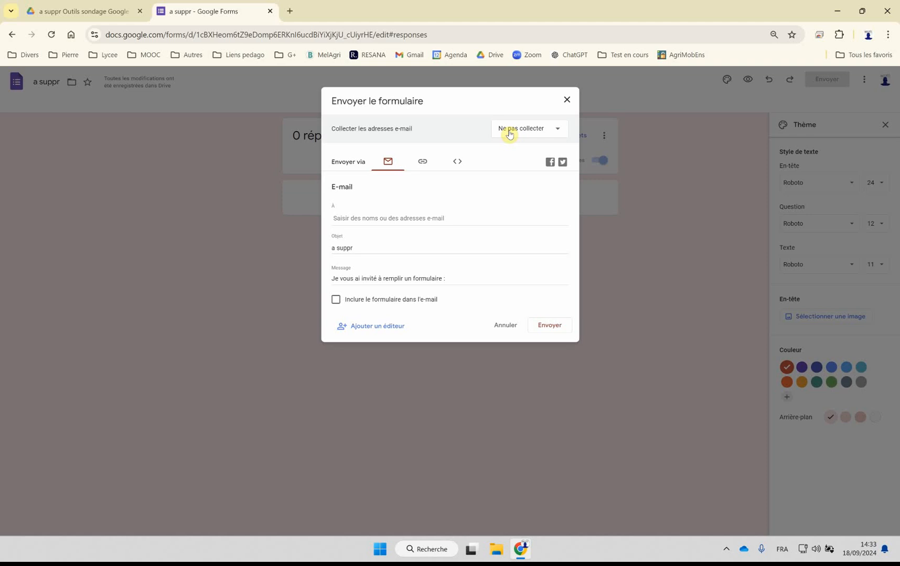
click(423, 162)
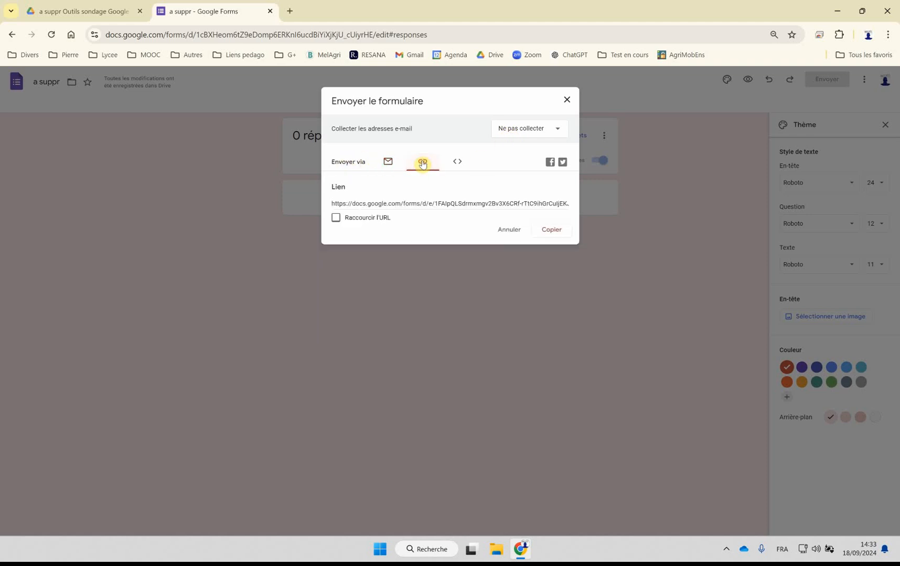
click(400, 204)
click(336, 218)
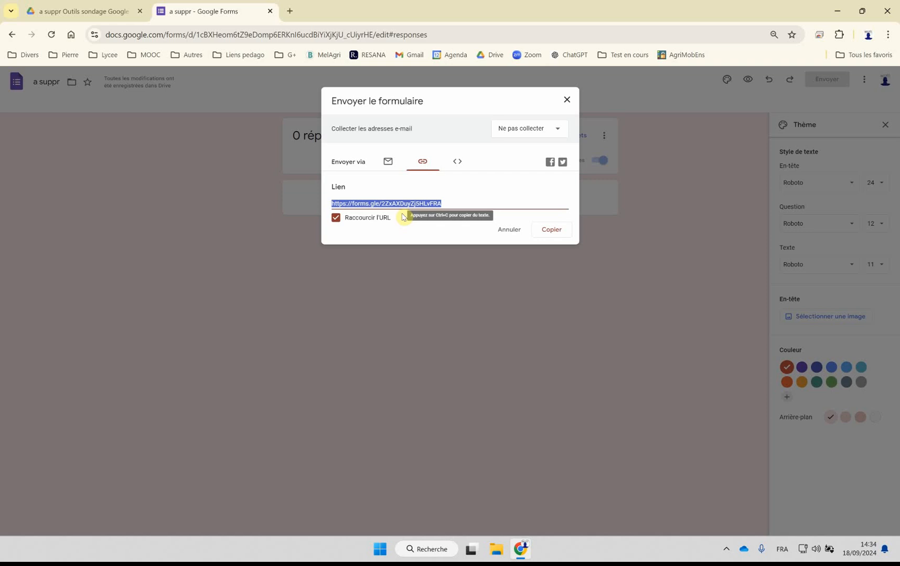
Step: Test the shortened form link in a private browsing window, then close that window and cancel sending
click(887, 36)
click(810, 87)
key(ctrl+v)
key(Return)
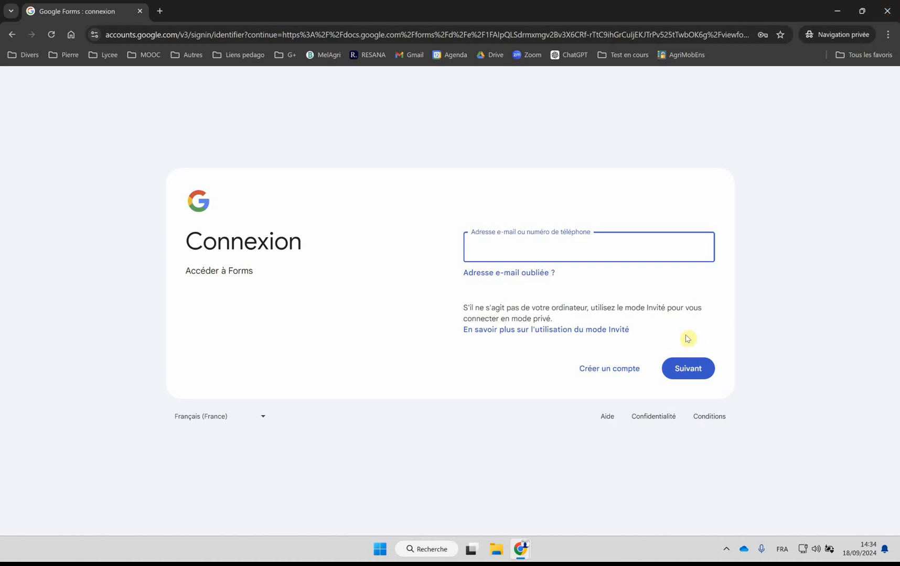
click(886, 11)
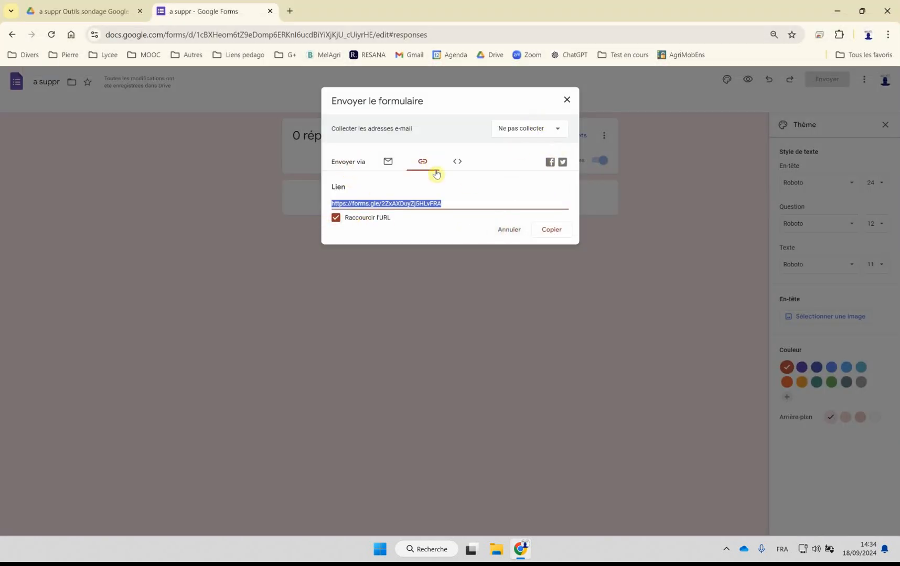
click(503, 230)
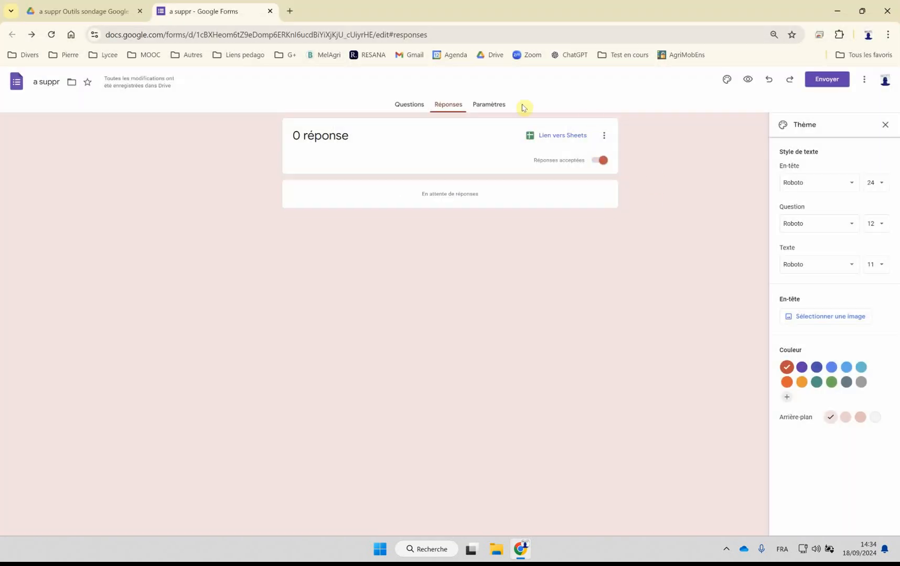
Step: Review the form settings and turn off the access restriction to users of Nantes Terre Atlantique and its trusted organisations
click(488, 104)
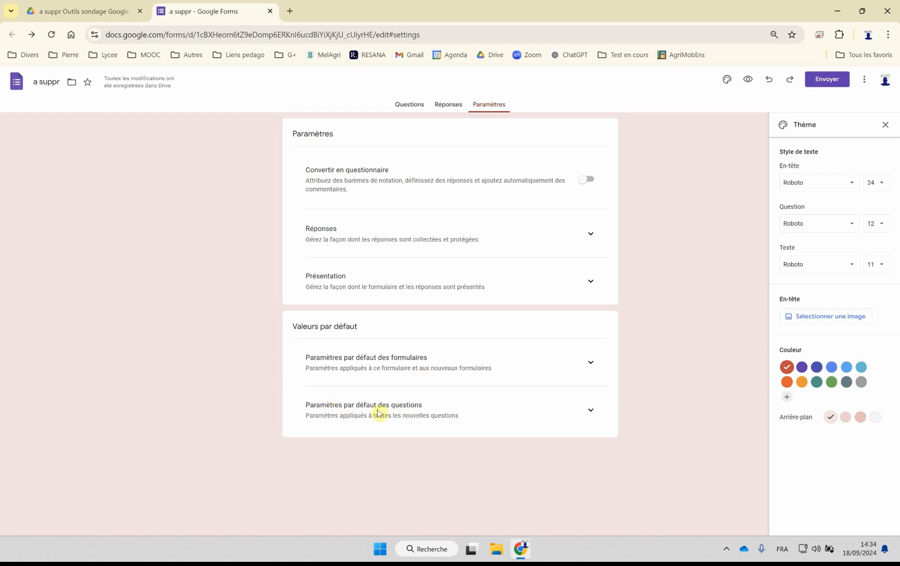
click(591, 363)
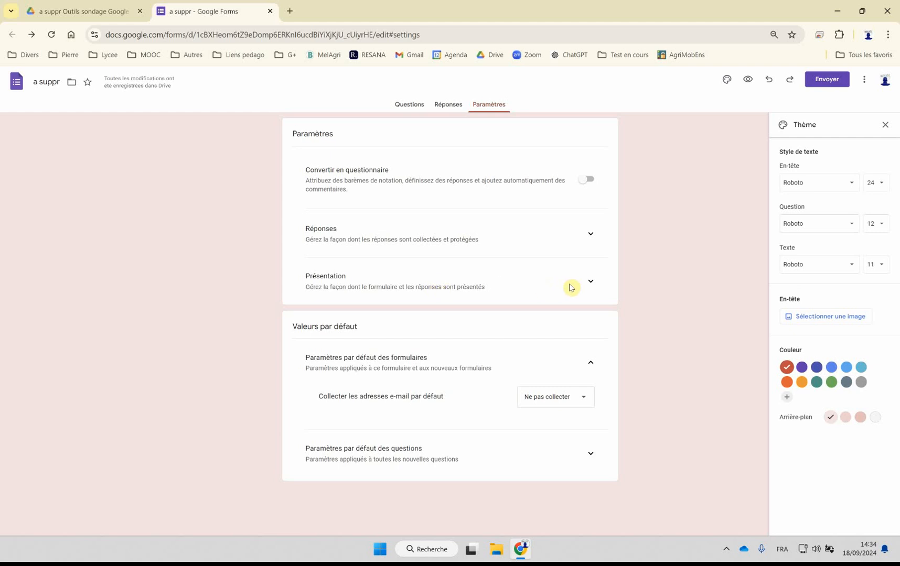
click(590, 281)
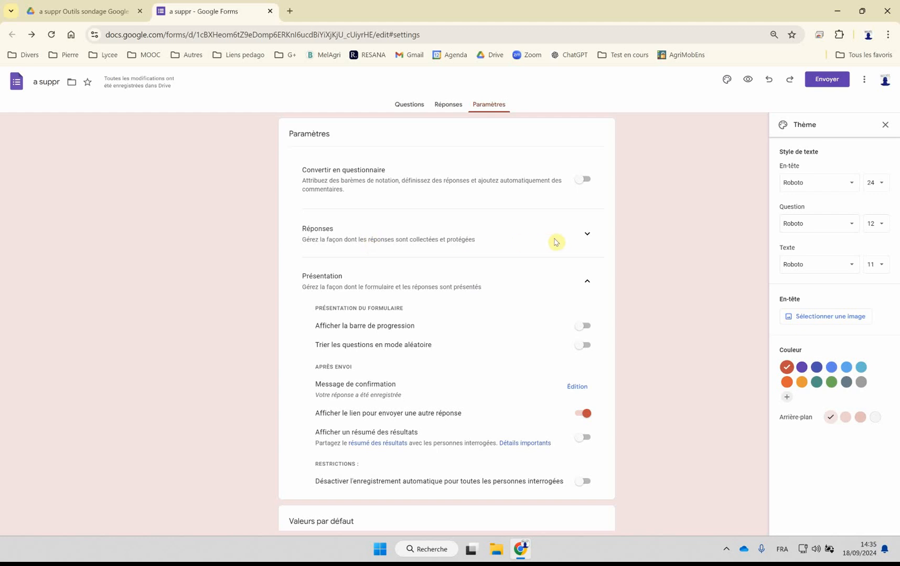
click(590, 236)
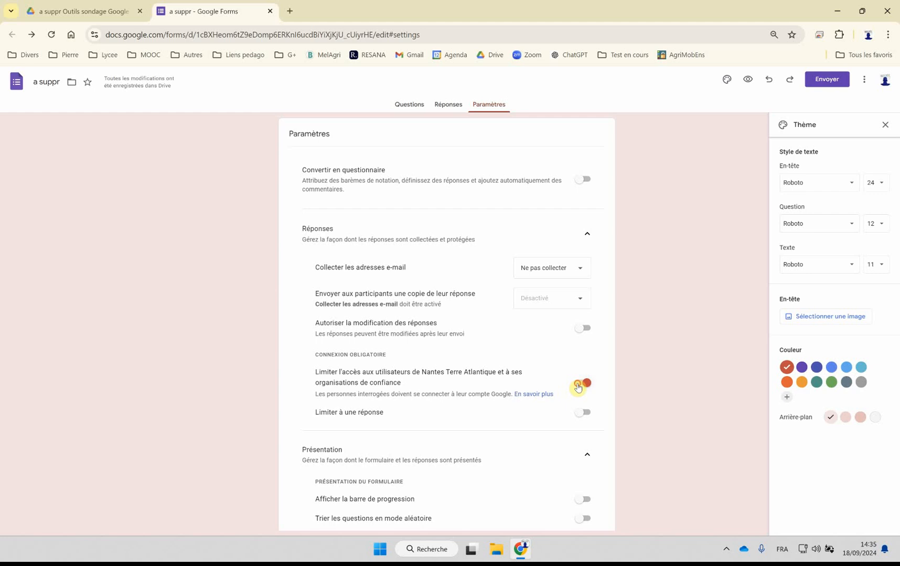
click(577, 388)
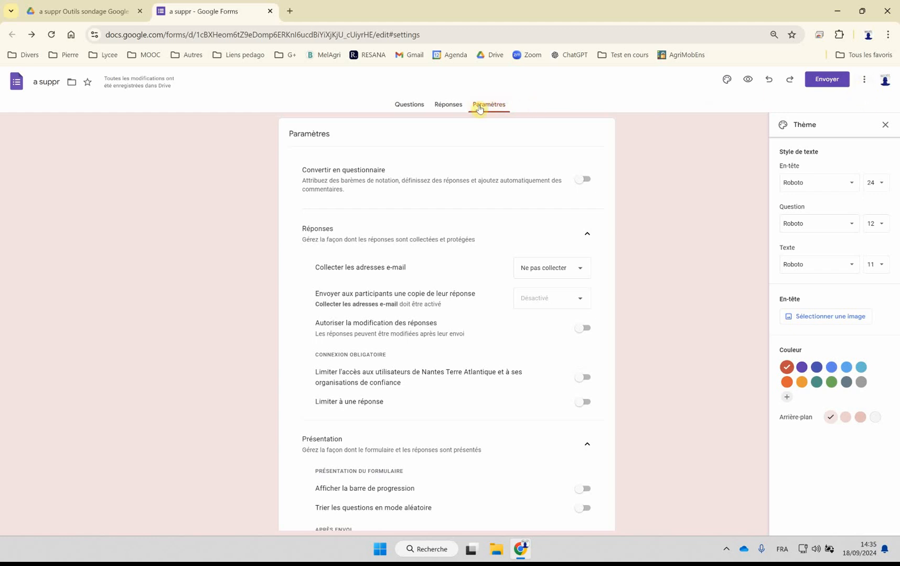
scroll(453, 231, down, 6)
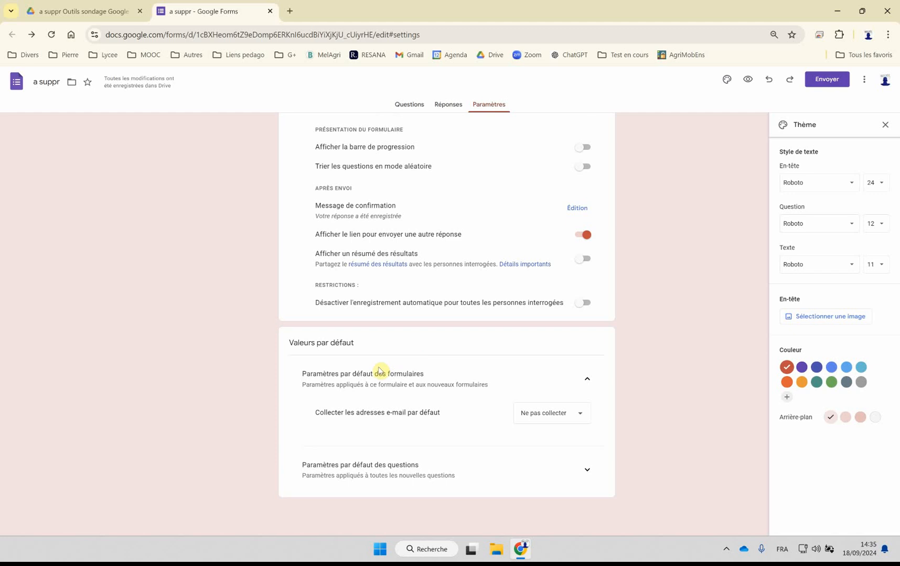
Step: Get the shortened share link for the form again and open it in a private browsing window
click(835, 81)
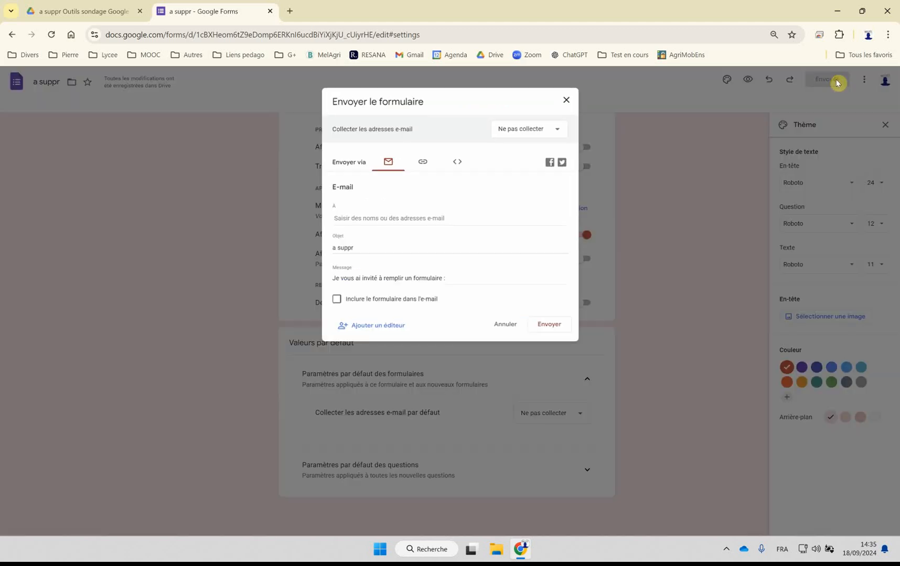
click(422, 163)
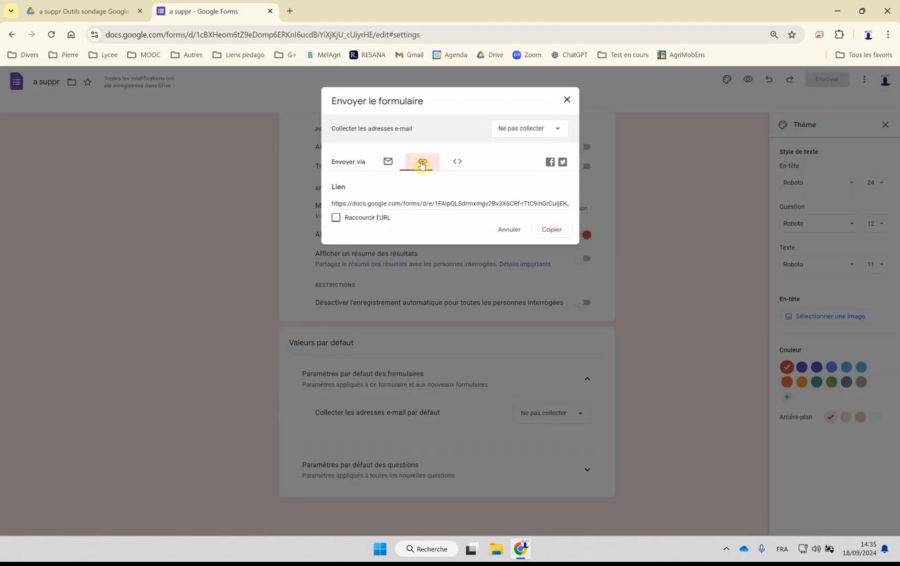
click(358, 220)
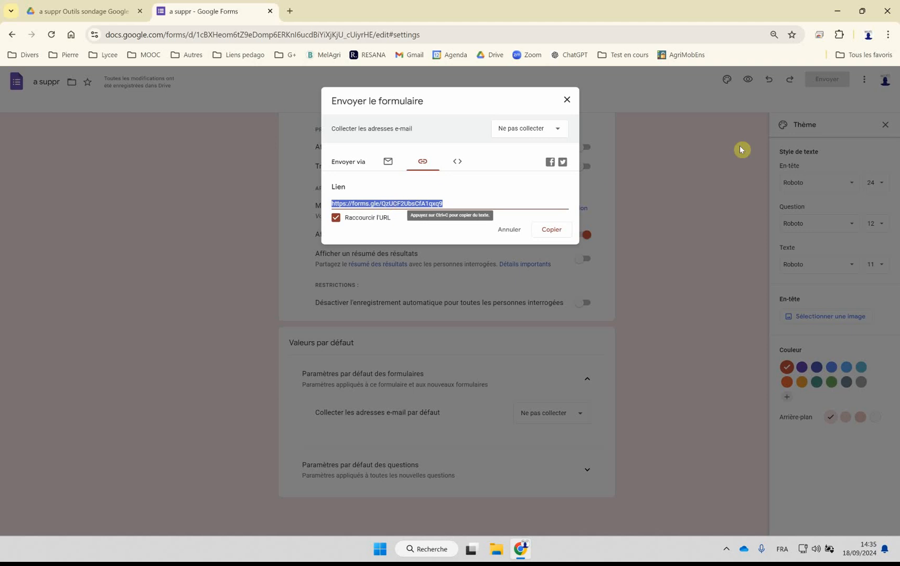
click(887, 35)
click(762, 87)
text(https://forms.gle/QzUCF2UbsCfA1qxq9)
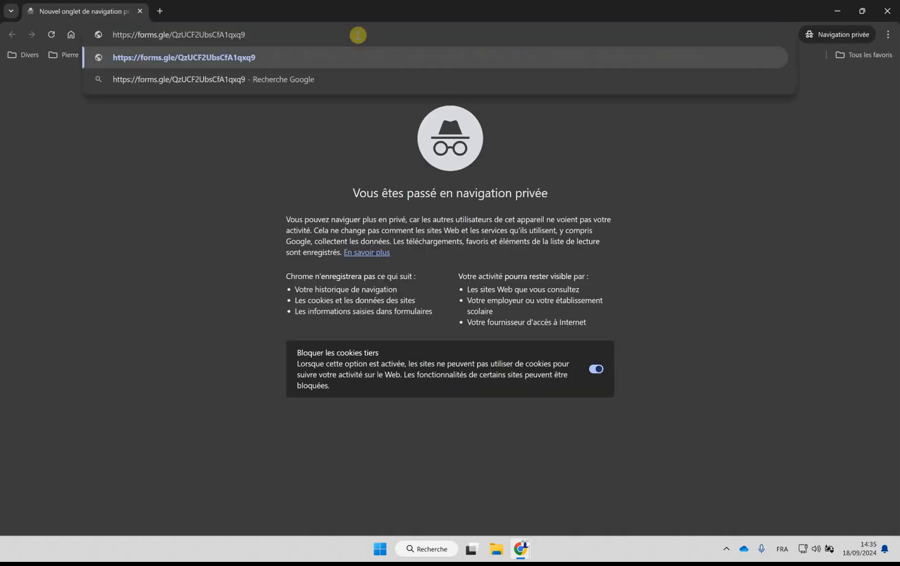
key(Return)
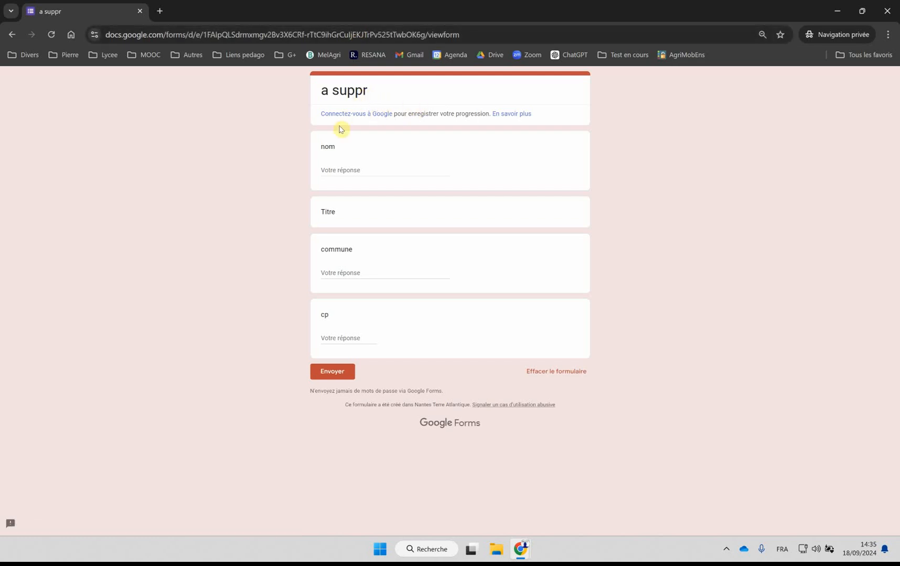
Step: Submit a test response with nom "aaaaa", commune "saint herblain" and cp 44800
click(338, 166)
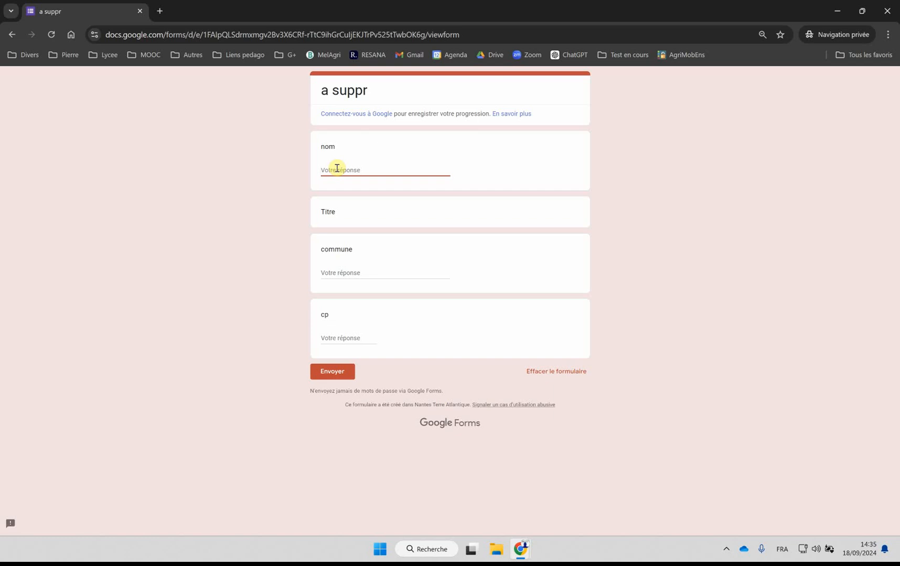
click(341, 207)
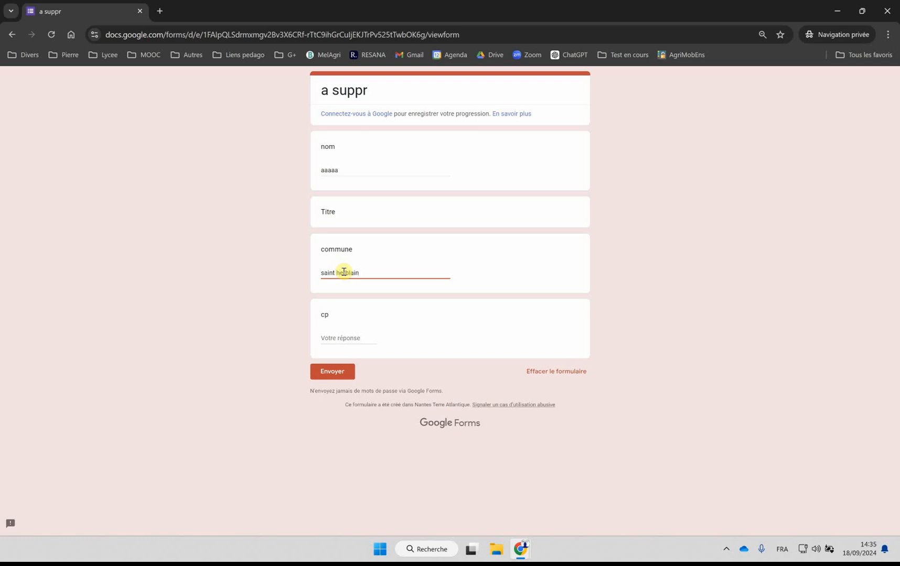
click(346, 338)
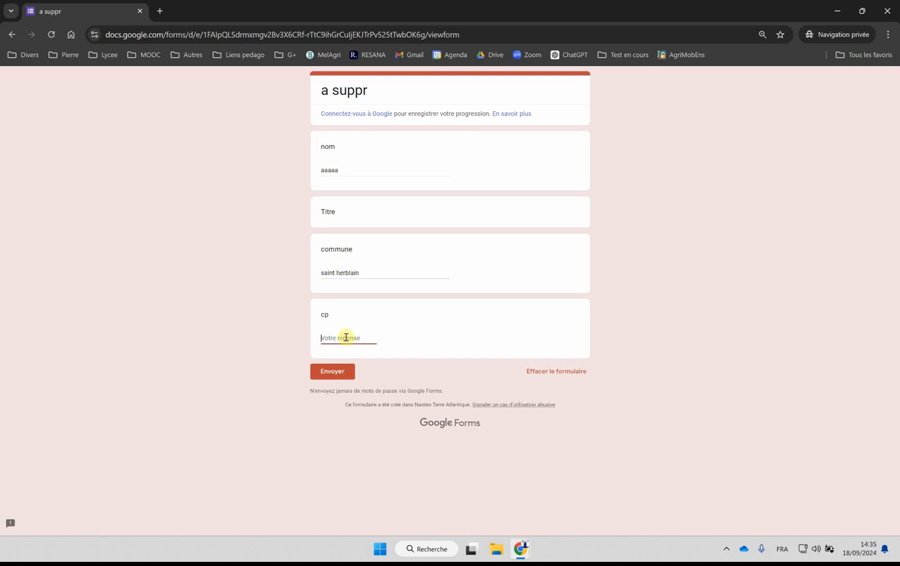
text(44800)
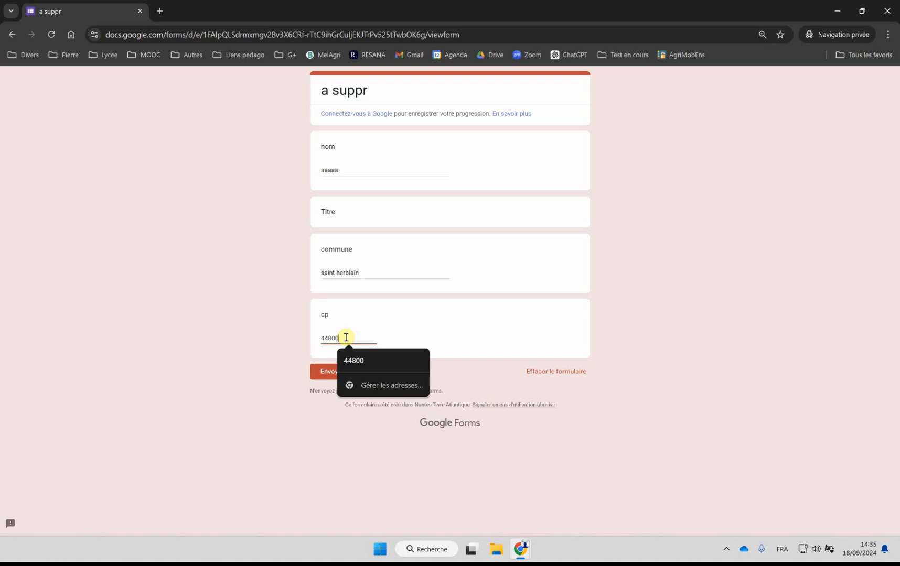
click(352, 360)
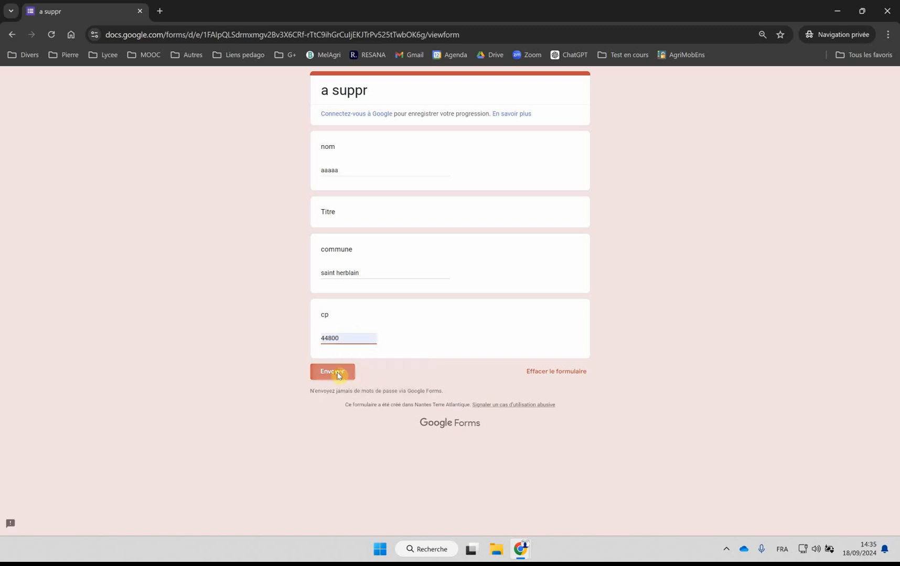
click(340, 372)
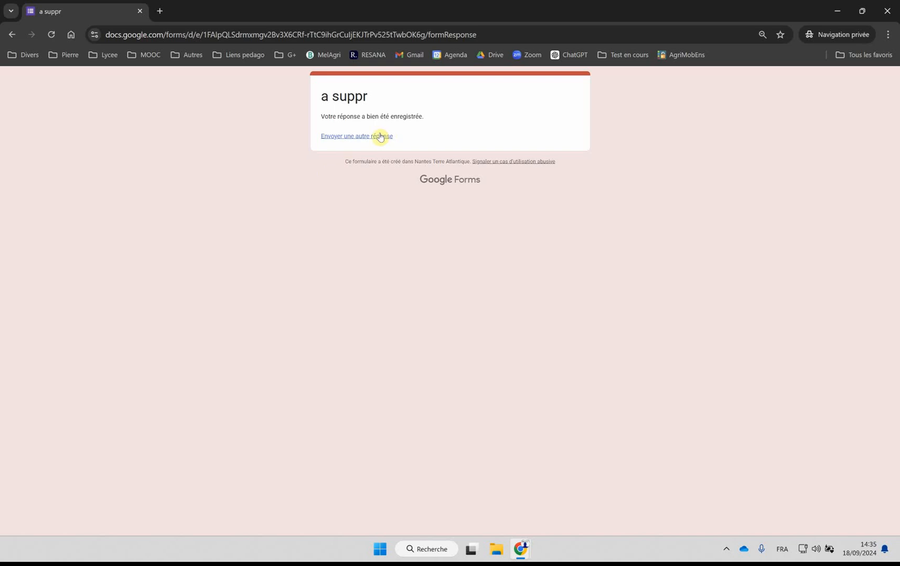
Step: Submit another test response with nom "zzzz", commune "nantes" and cp 44000
click(344, 138)
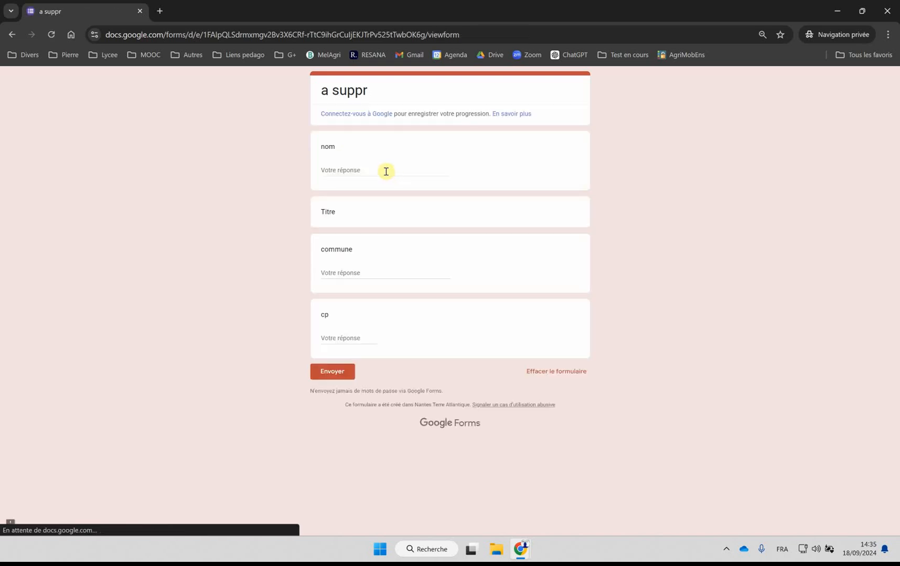
click(341, 171)
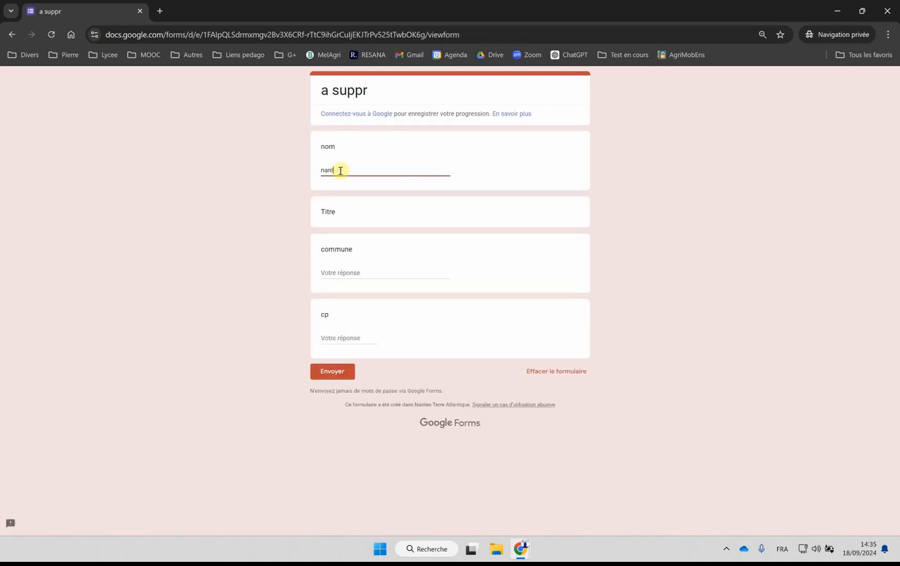
click(335, 271)
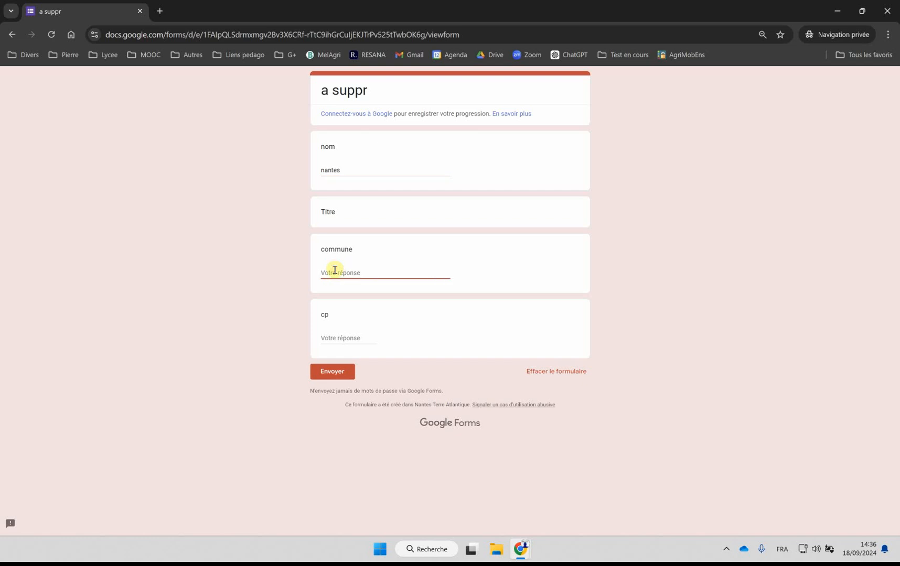
drag(364, 167, 206, 174)
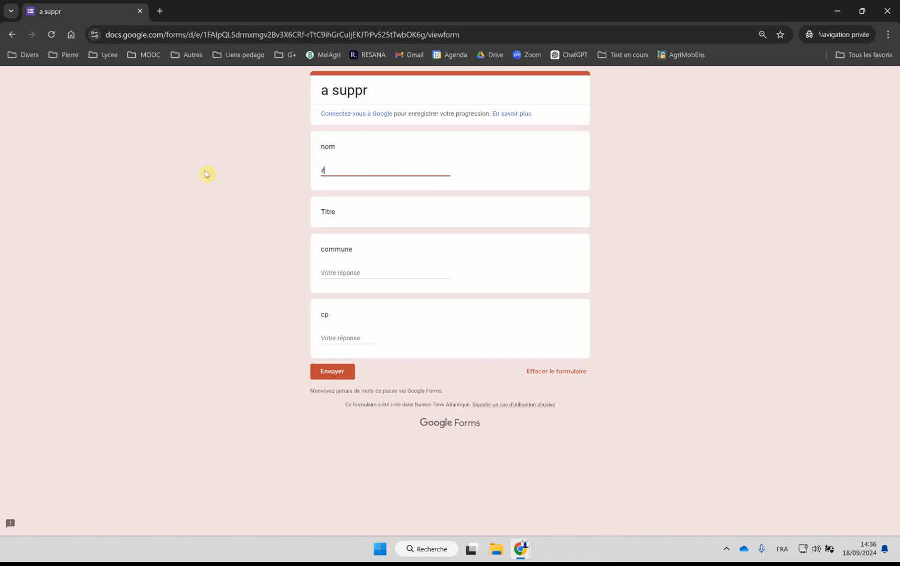
click(371, 273)
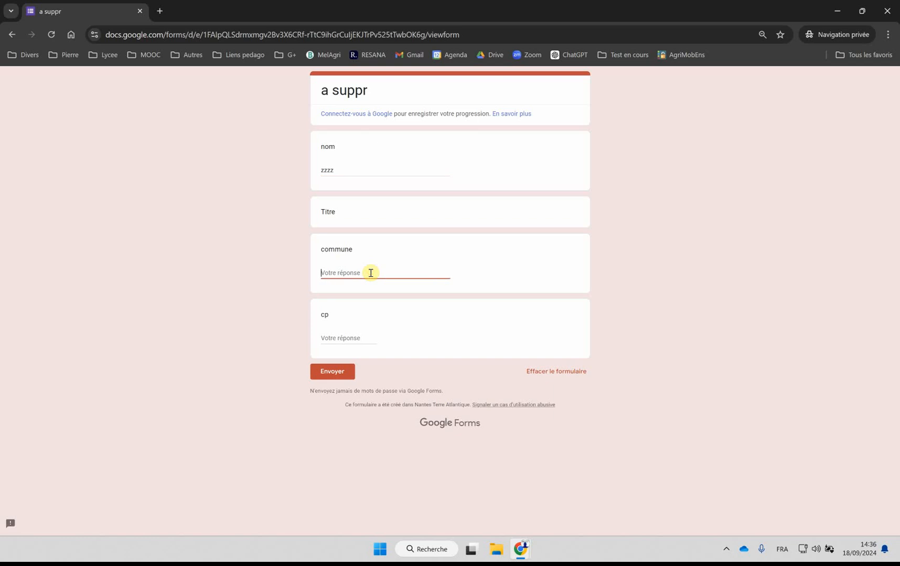
click(324, 337)
text(44000)
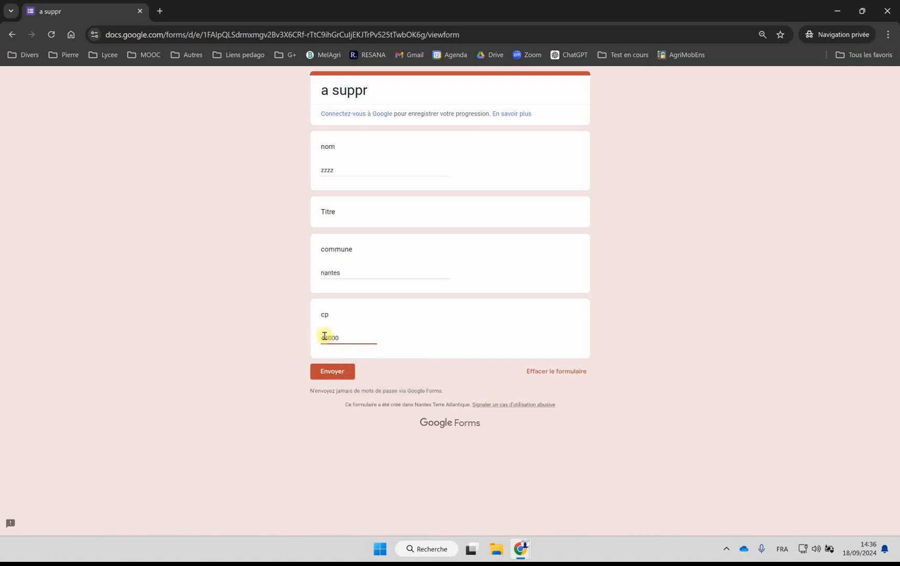
click(338, 372)
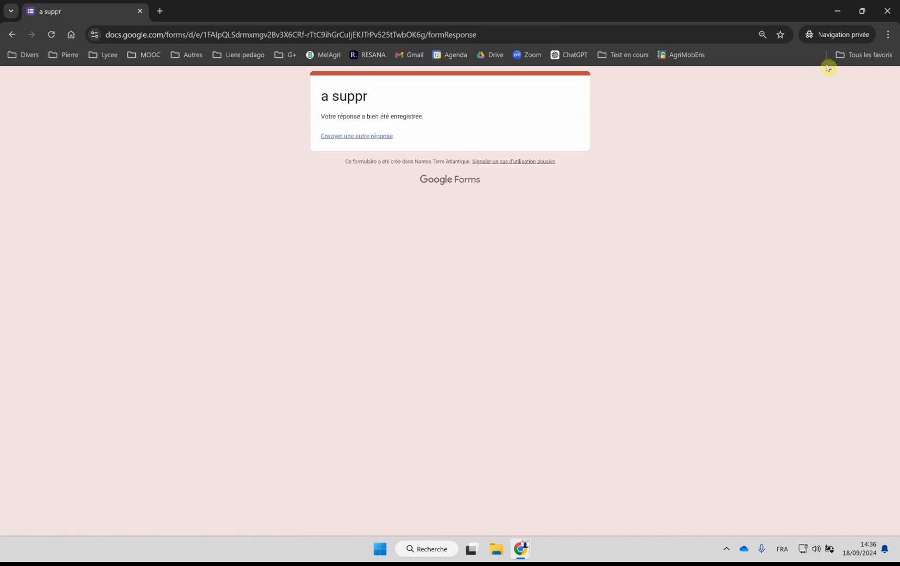
Step: Return to the form editor and examine the collected responses as a summary, by question and individually
click(886, 12)
click(508, 233)
click(445, 106)
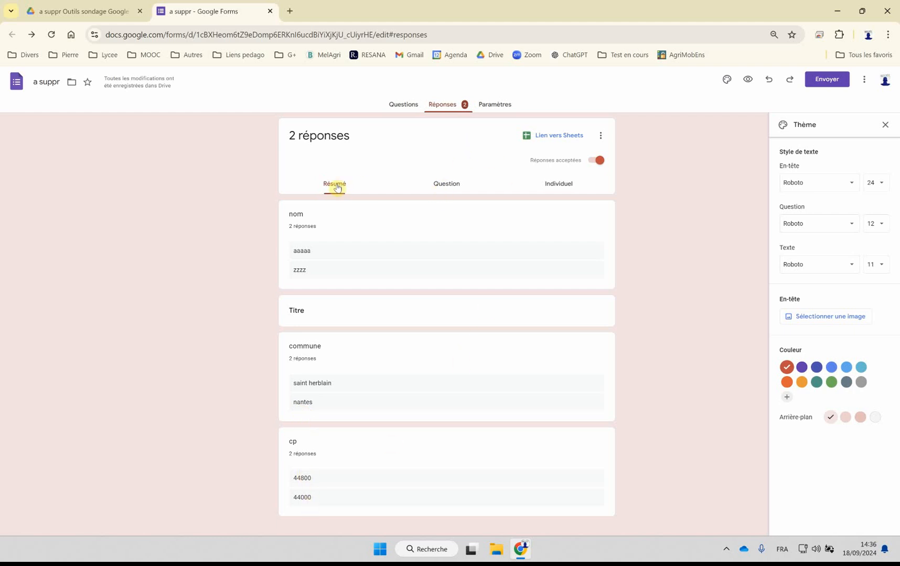
click(443, 182)
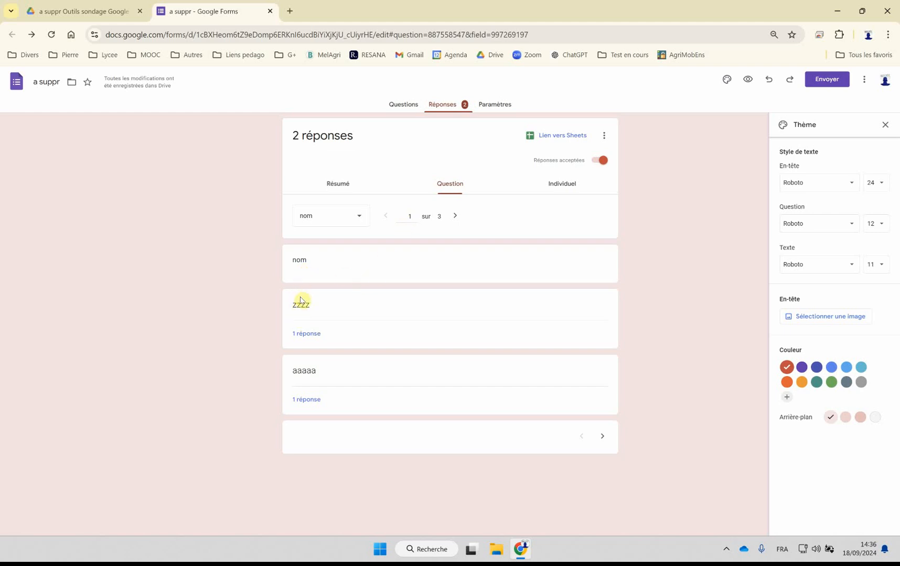
click(456, 217)
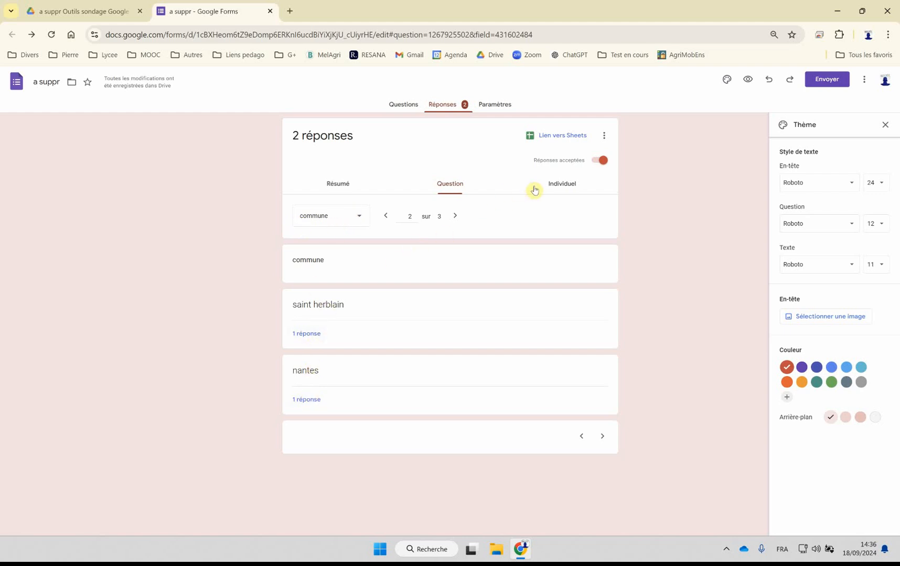
click(560, 186)
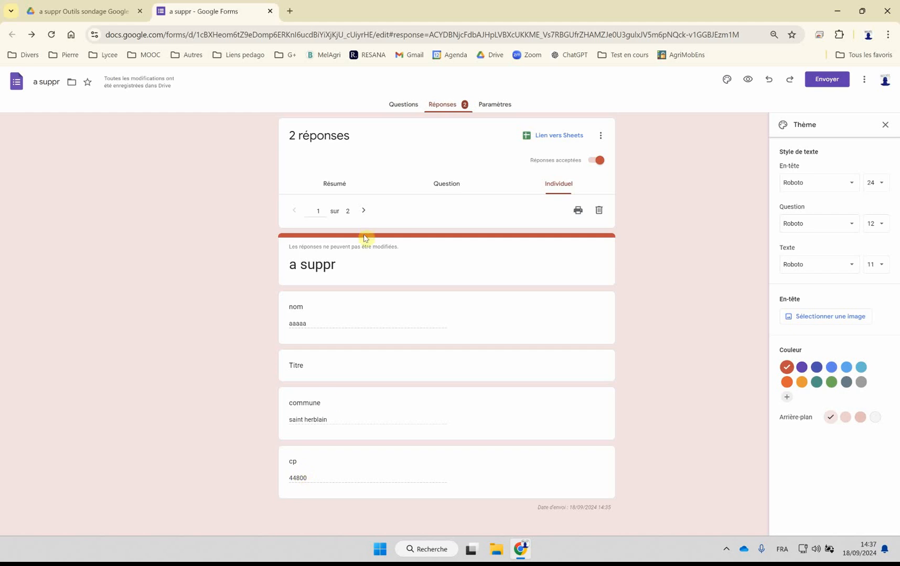
Step: View the second individual response, and switch acceptance of responses off and back on
click(363, 210)
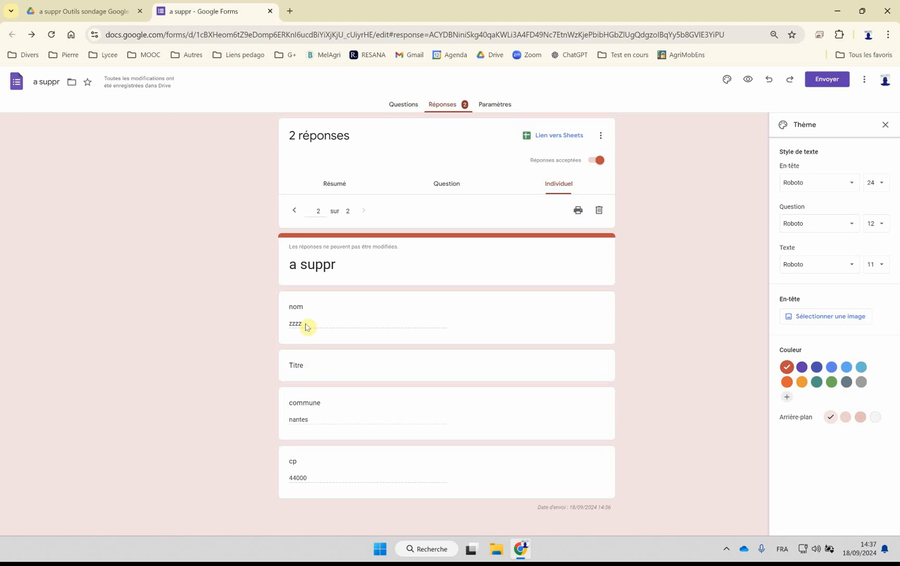
drag(290, 323, 304, 328)
click(596, 161)
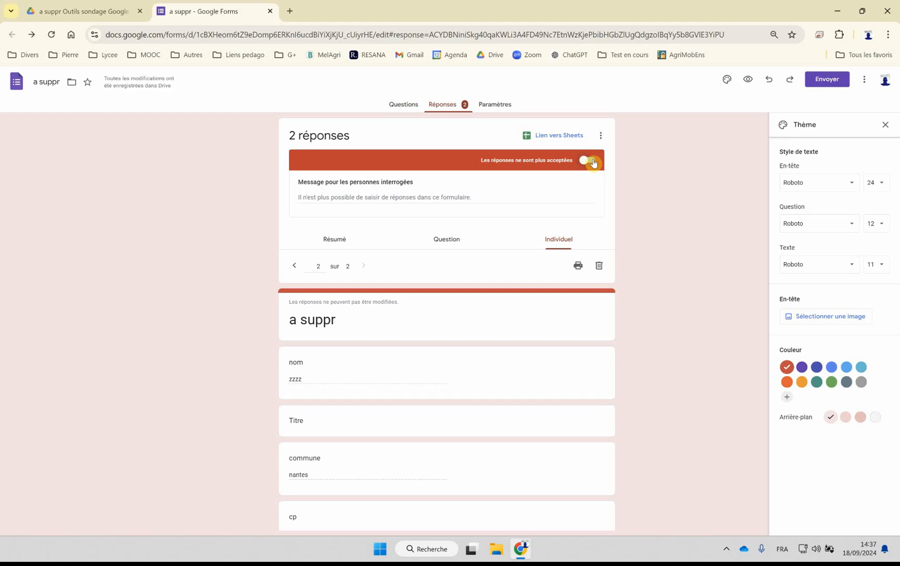
click(593, 163)
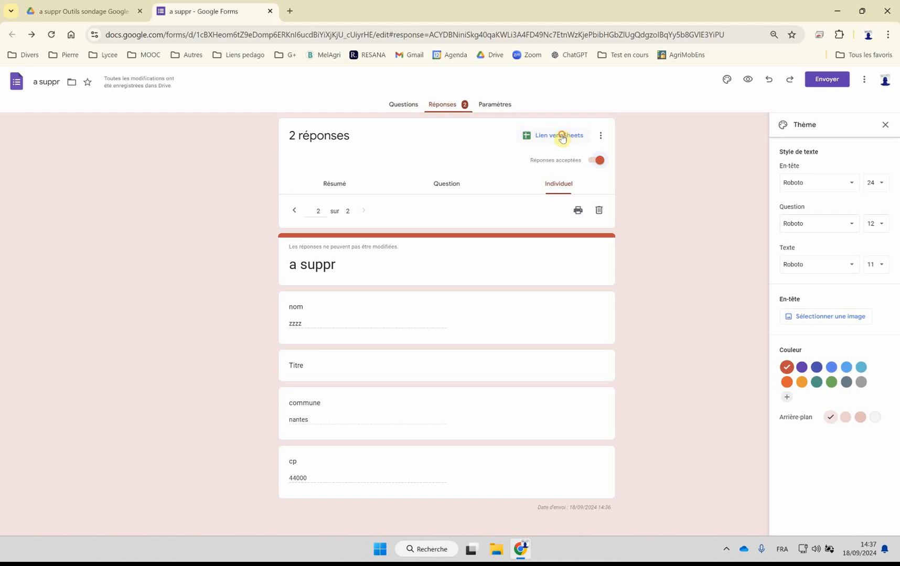
Step: Link the responses to a new spreadsheet named "a suppr (réponses)", then close that spreadsheet
click(562, 137)
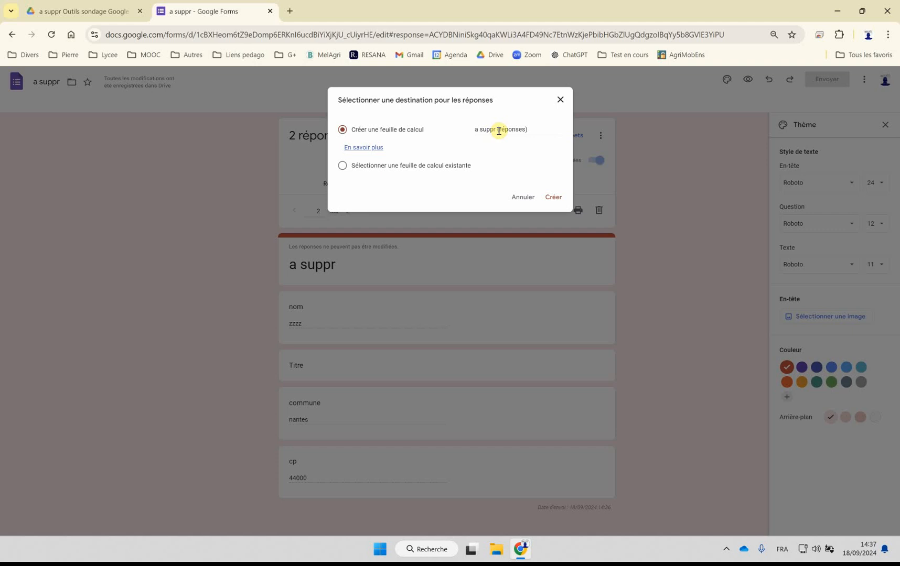
click(553, 197)
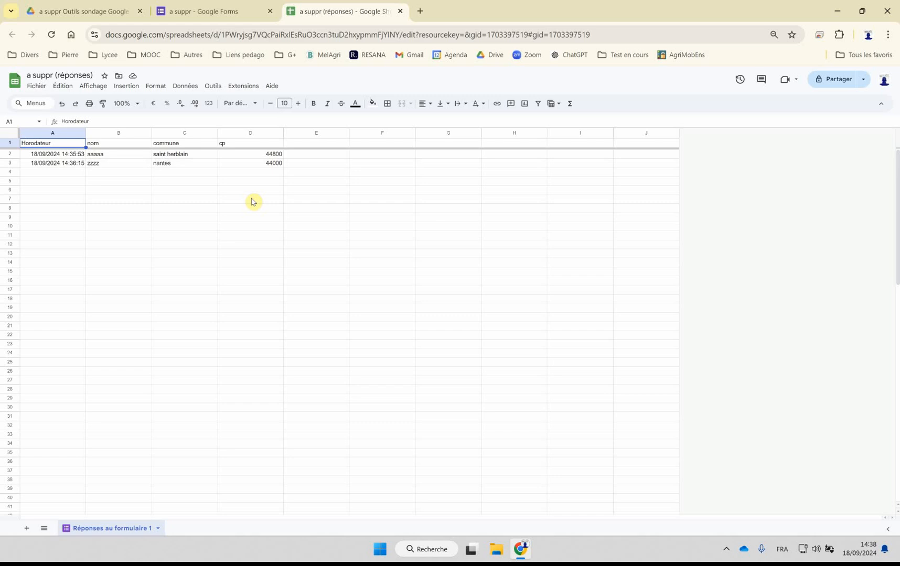
click(400, 12)
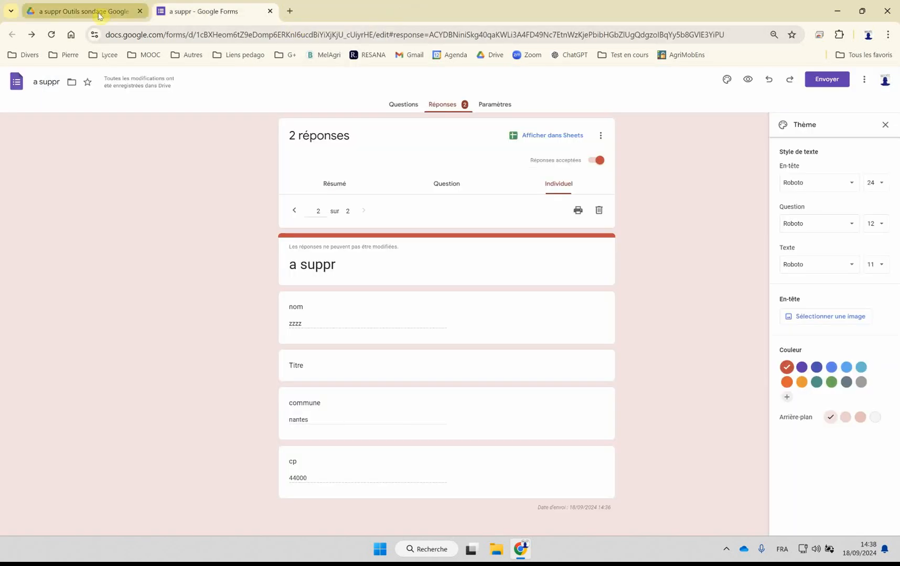
Step: Switch to Google Drive and search it for "a suppr"
click(93, 11)
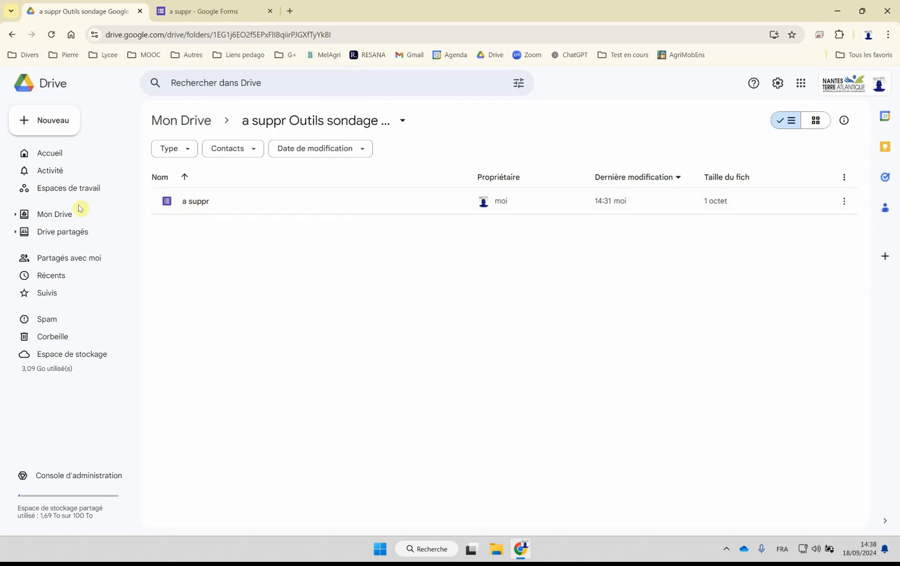
click(58, 214)
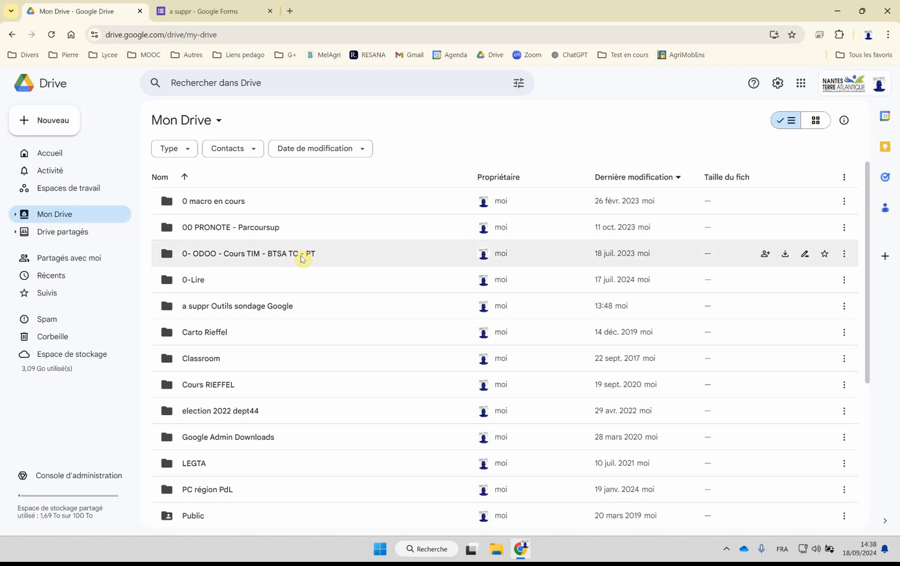
scroll(258, 261, down, 5)
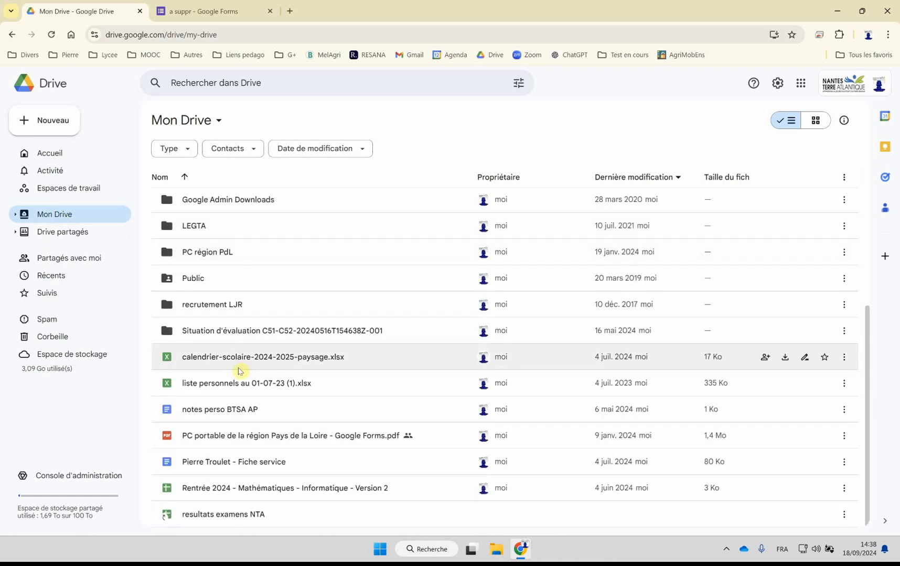
scroll(283, 369, up, 5)
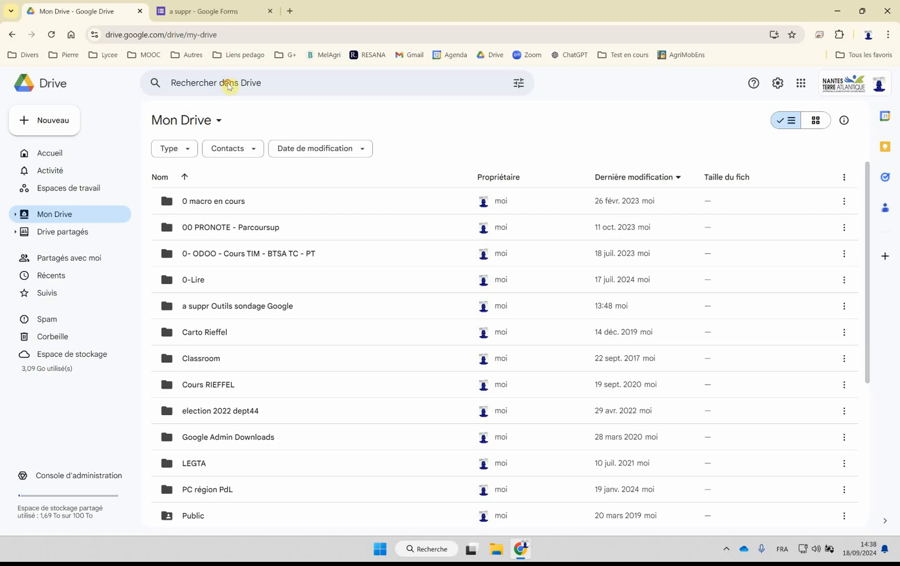
click(228, 83)
text(a suppr)
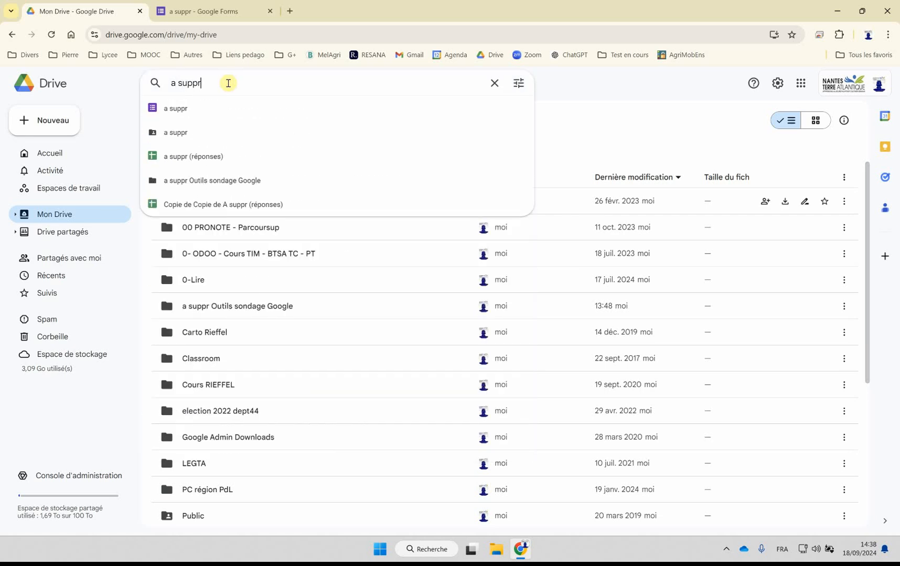
key(Return)
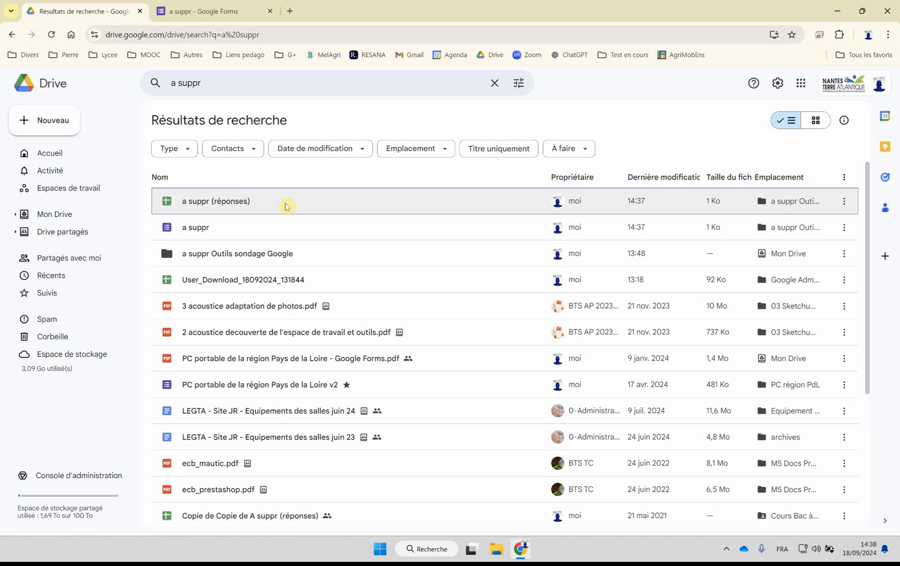
click(844, 205)
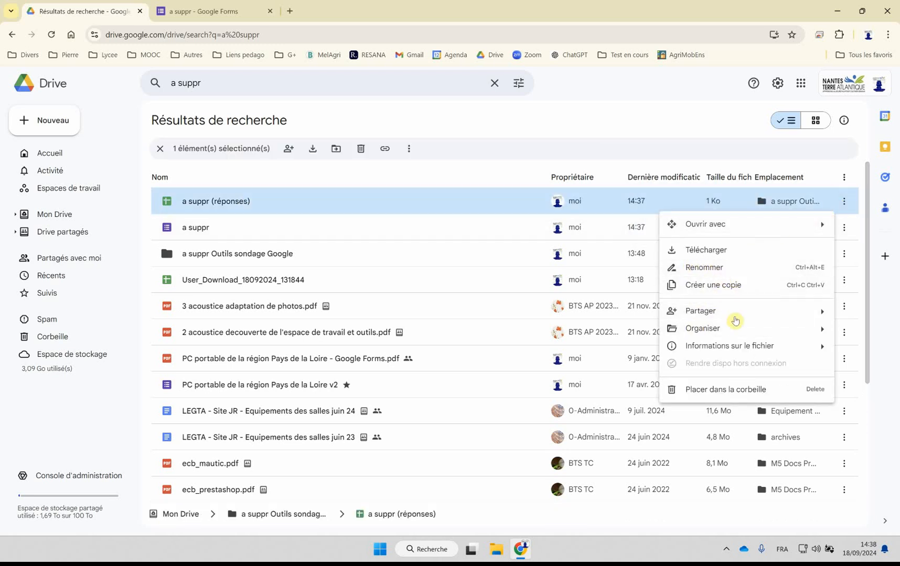
mouse_move(702, 328)
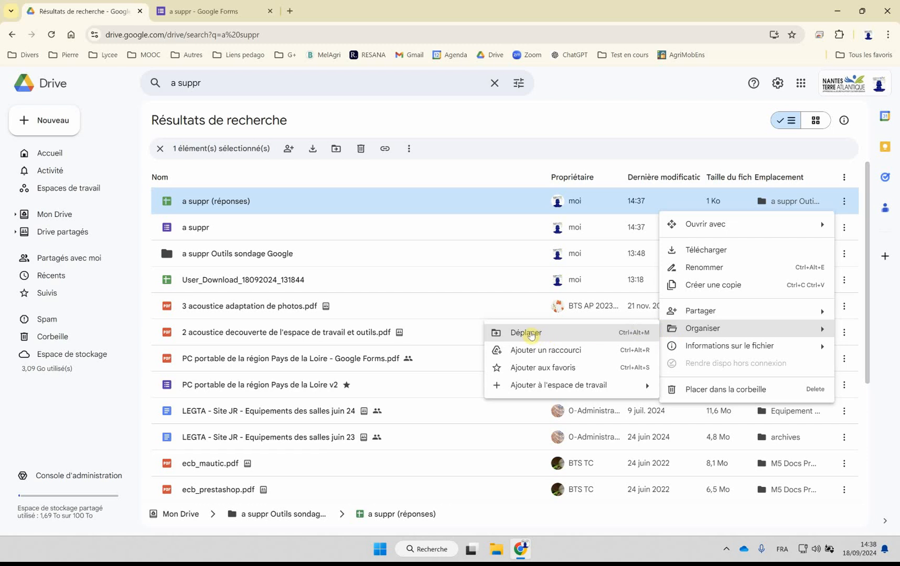
click(531, 334)
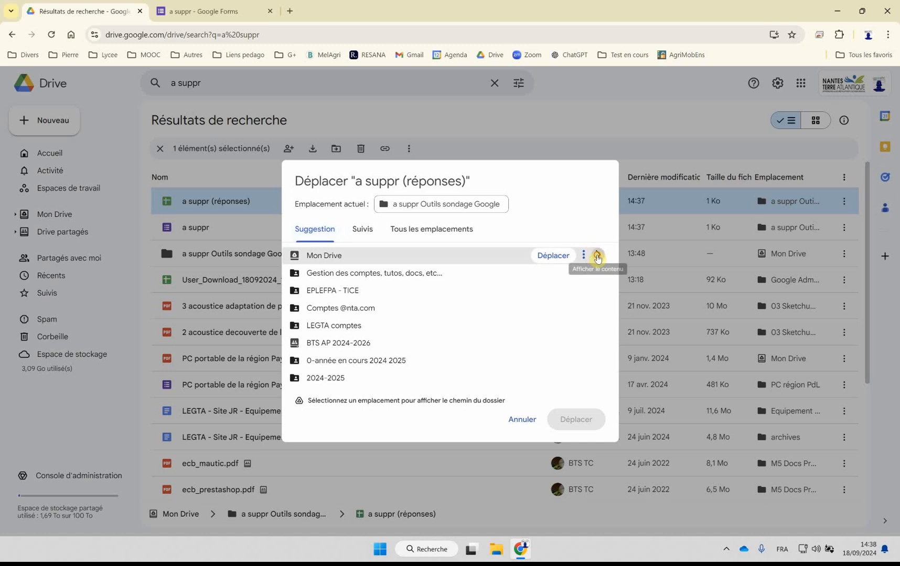
click(597, 255)
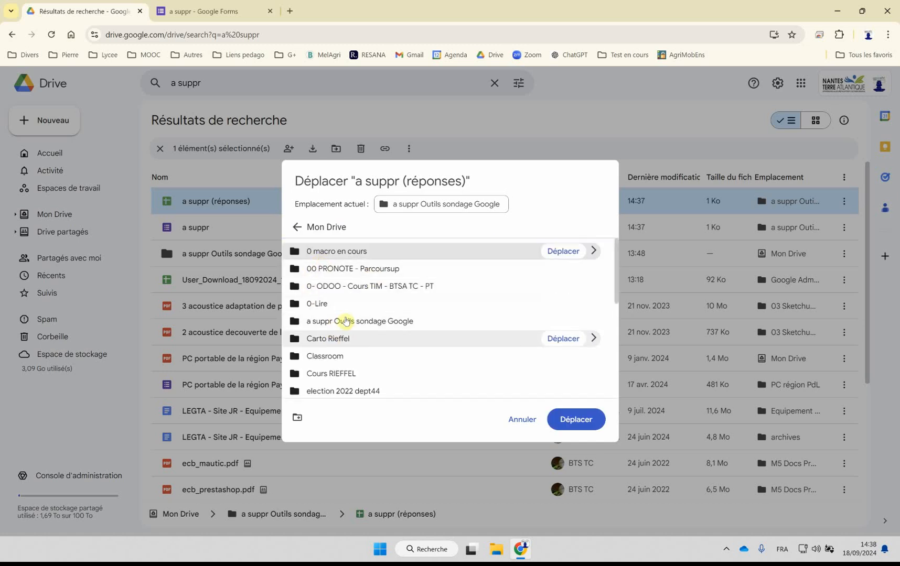
click(314, 321)
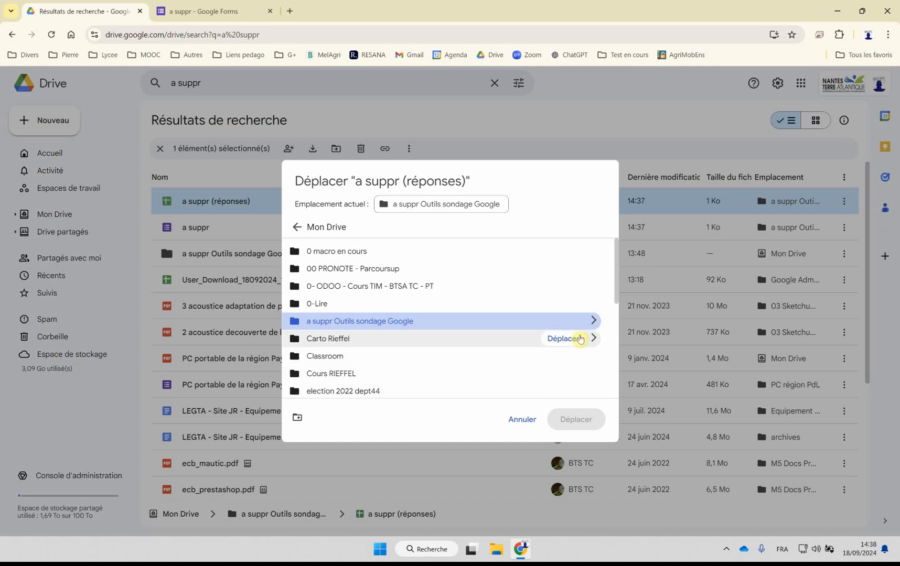
click(594, 320)
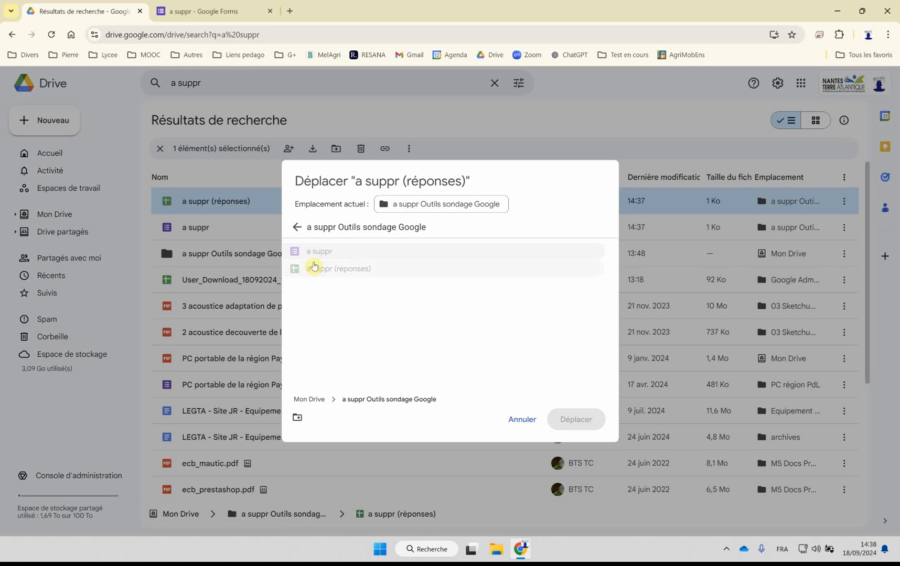
click(522, 420)
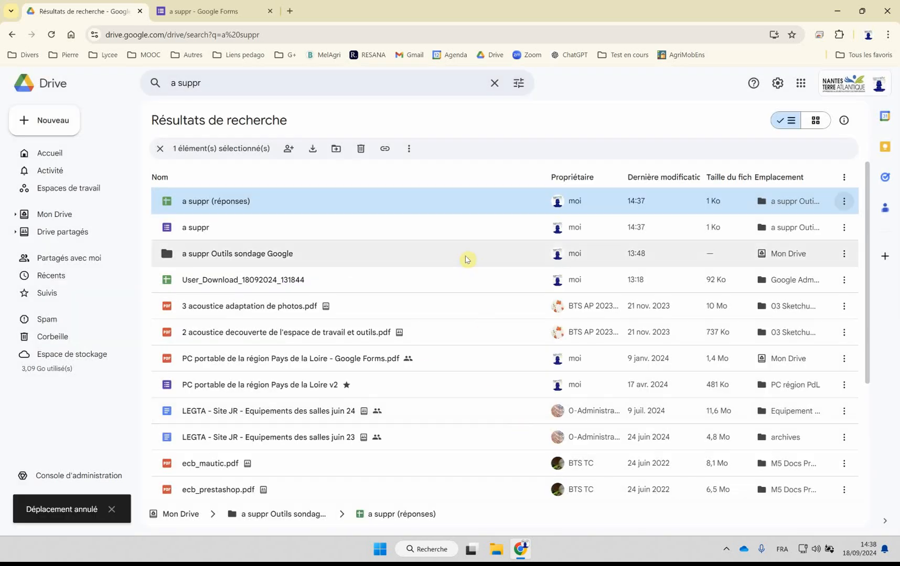
Step: Open the "a suppr Outils sondage Google" folder in Mon Drive and examine the form and its response spreadsheet
click(44, 220)
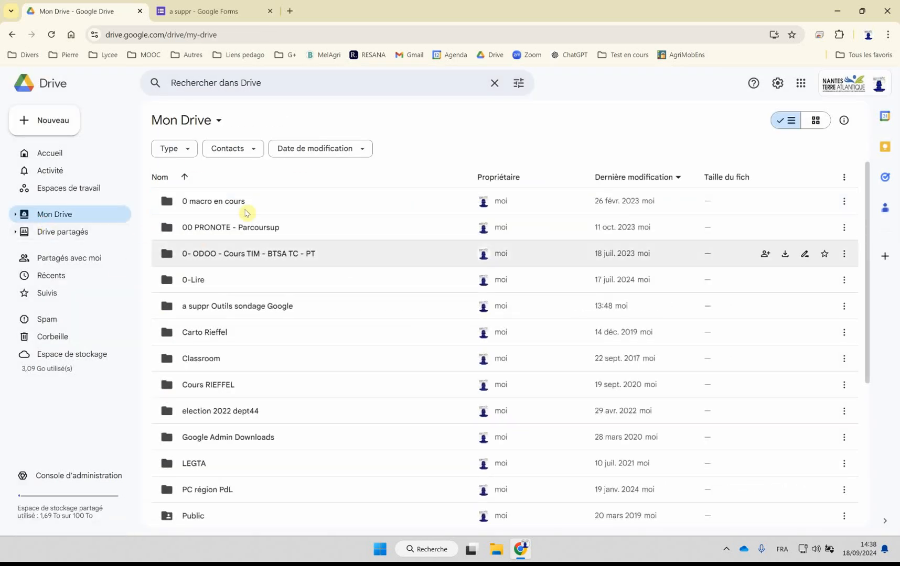
double_click(225, 310)
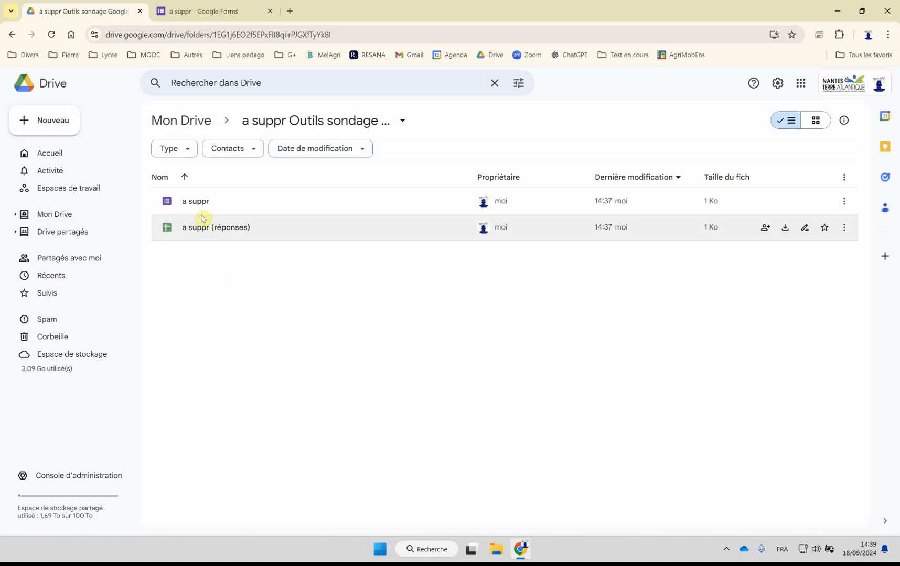
mouse_move(165, 206)
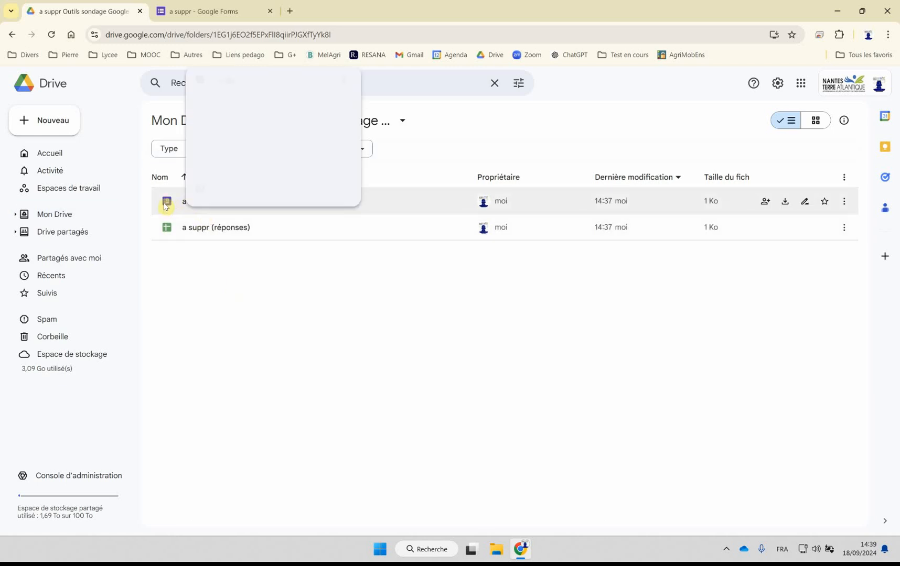
mouse_move(173, 235)
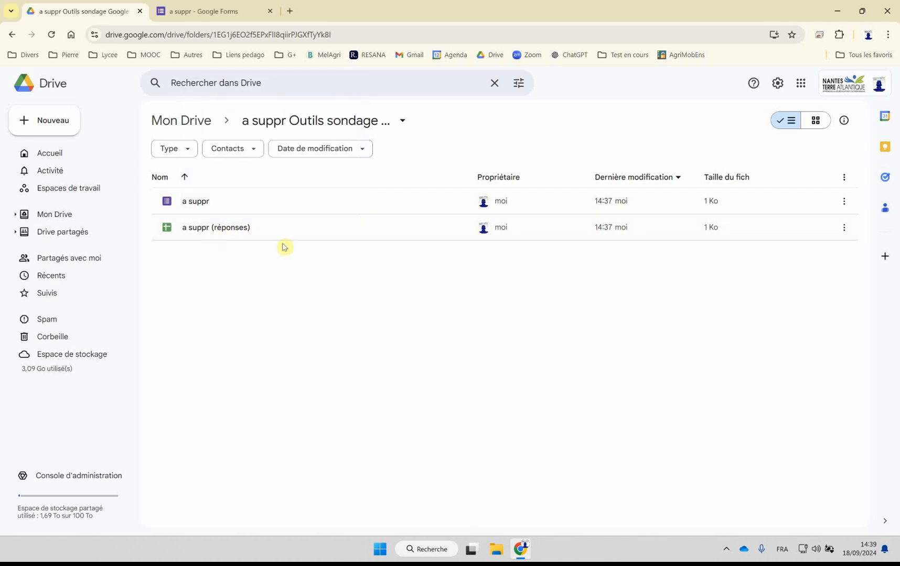
Step: Return to the form editor and open the copied share link in a new private browsing window
click(219, 15)
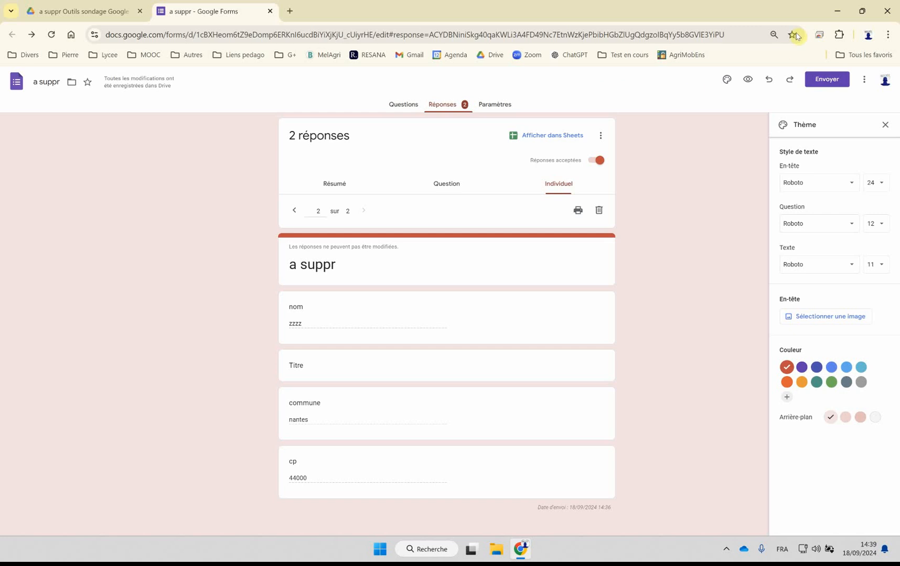
click(886, 36)
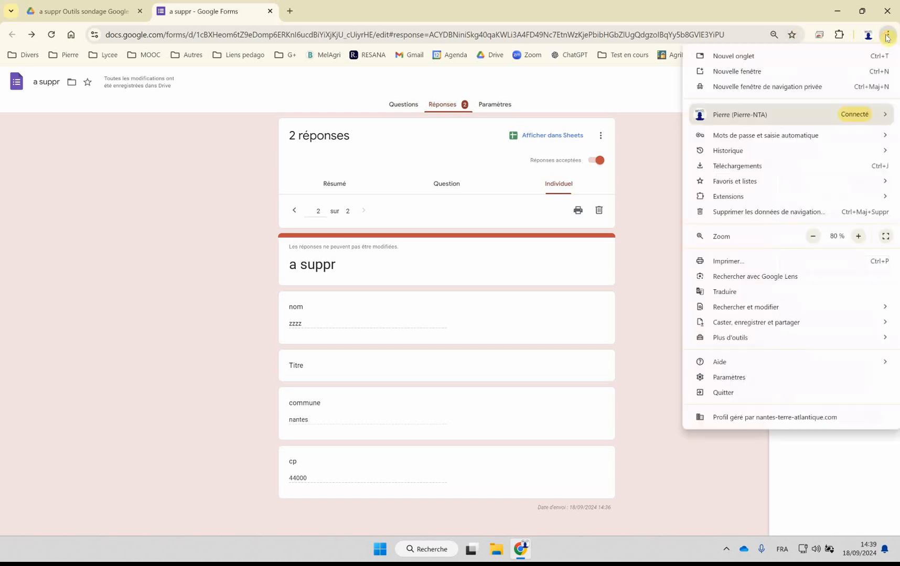
click(763, 86)
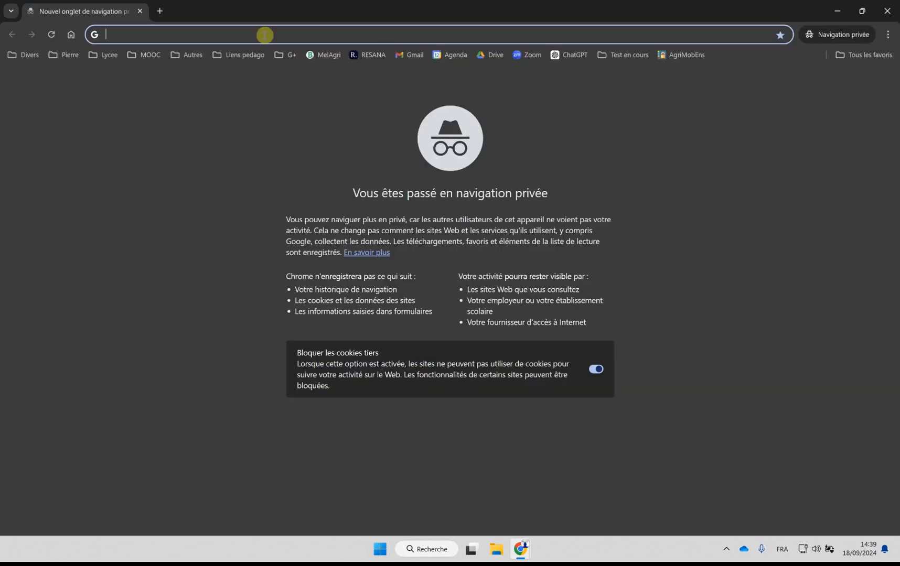
text(https://forms.gle/QzUCF2UbsCfA1qxq9)
key(Return)
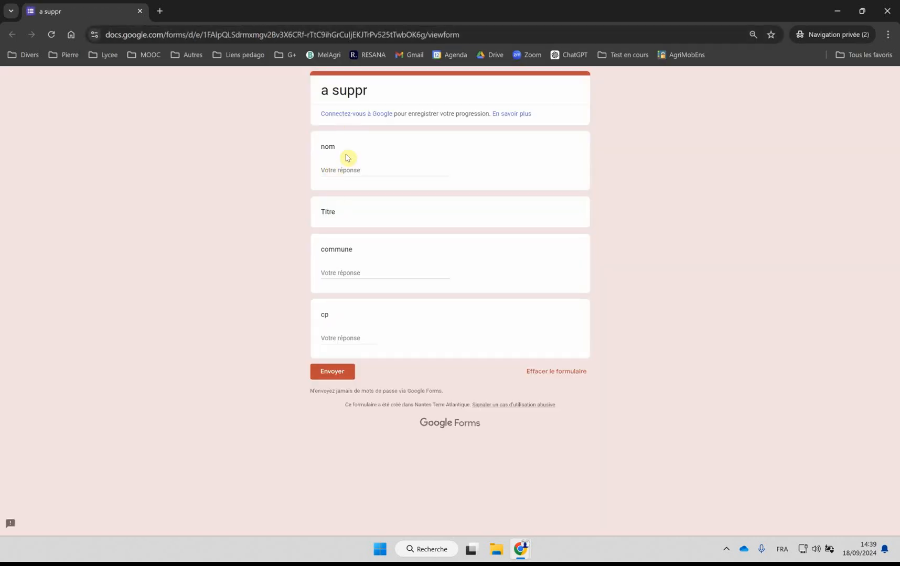
Step: Submit a third test response with nom "qqqqq", commune "indre" and cp 44610
text(qqqqq)
click(344, 273)
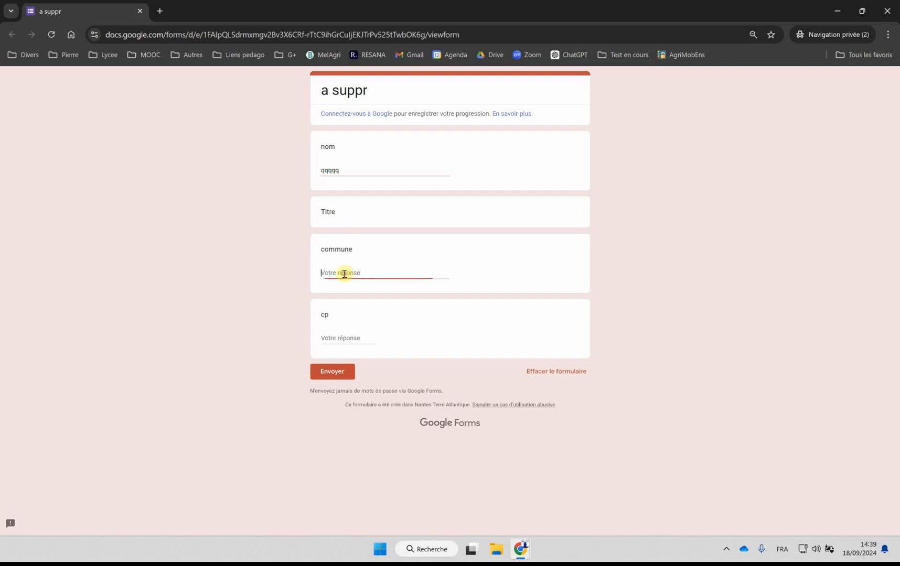
text(indre)
click(341, 338)
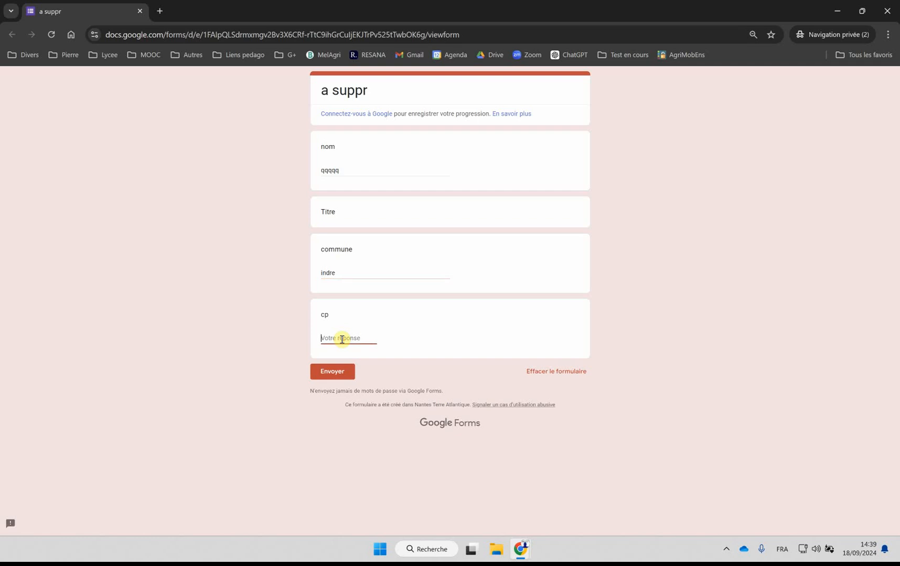
text(44)
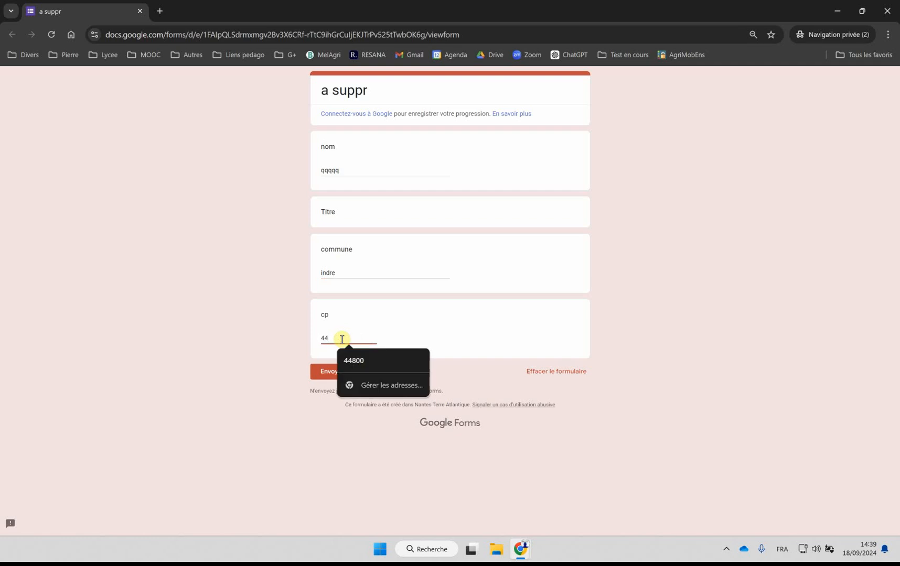
text(610)
click(333, 372)
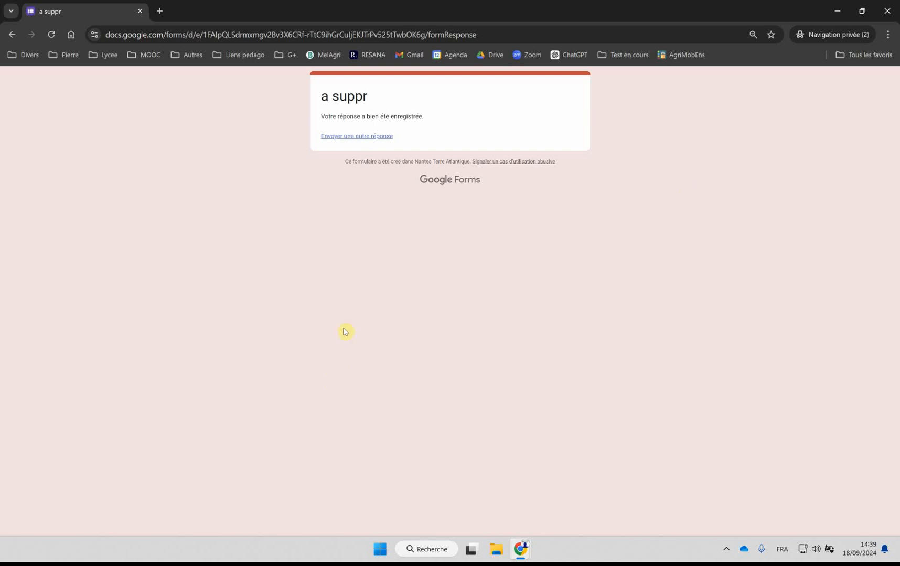
Step: Close the private browsing windows and examine the summary of all responses in the form editor
click(887, 11)
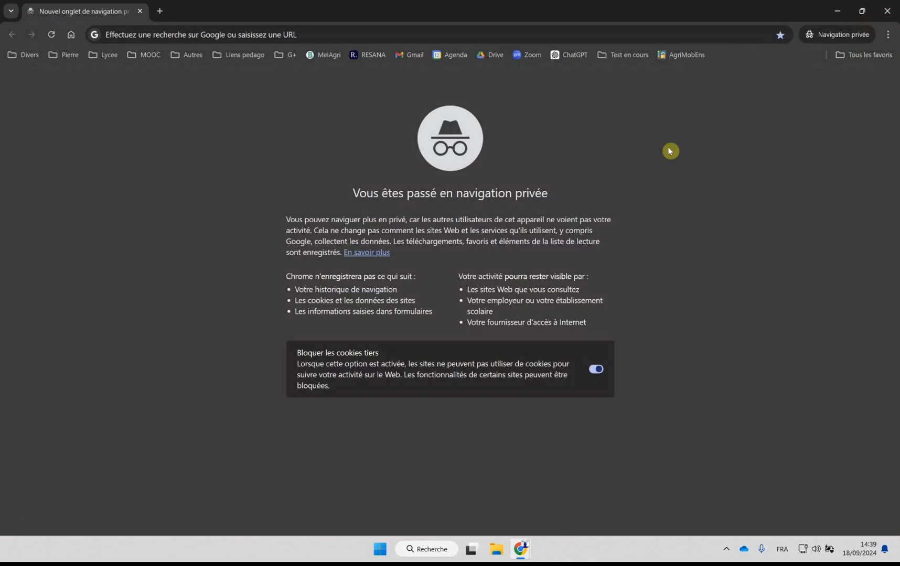
click(886, 11)
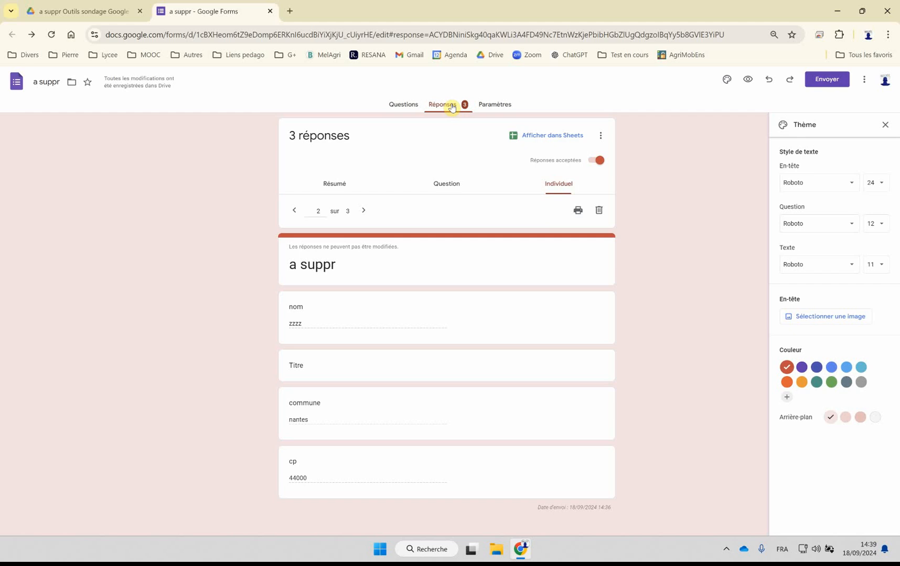
click(332, 184)
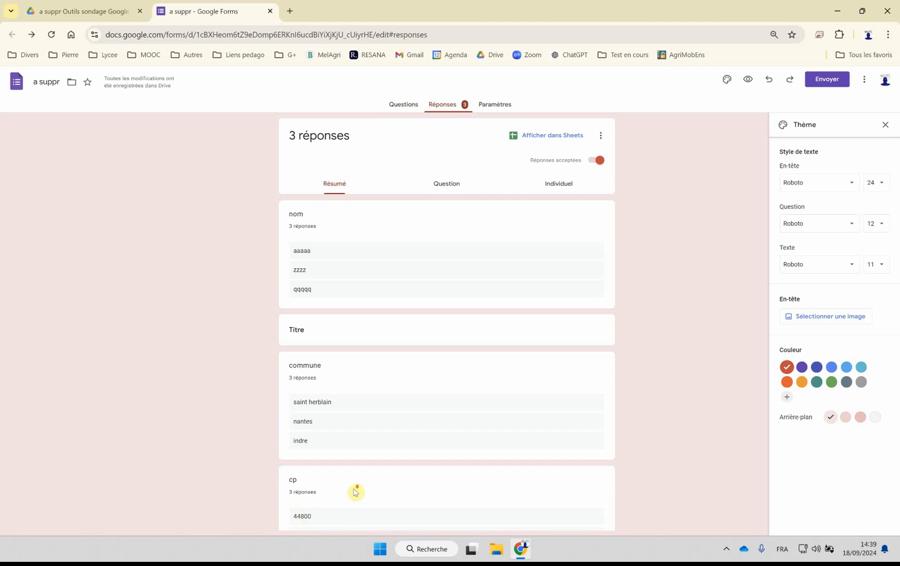
scroll(356, 491, down, 2)
scroll(412, 398, up, 2)
Step: Open the linked response spreadsheet to examine the recorded answers, and close it along with the form editor
click(533, 135)
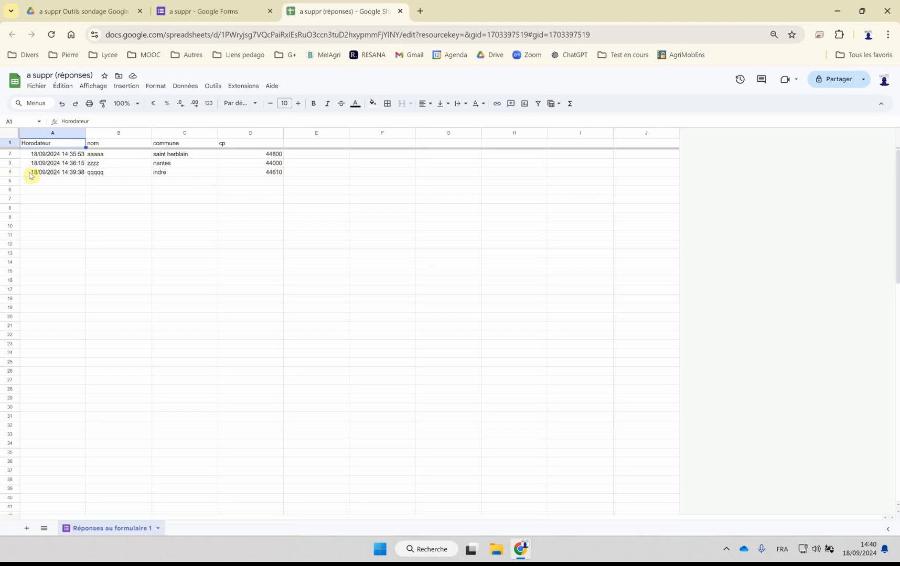
click(400, 12)
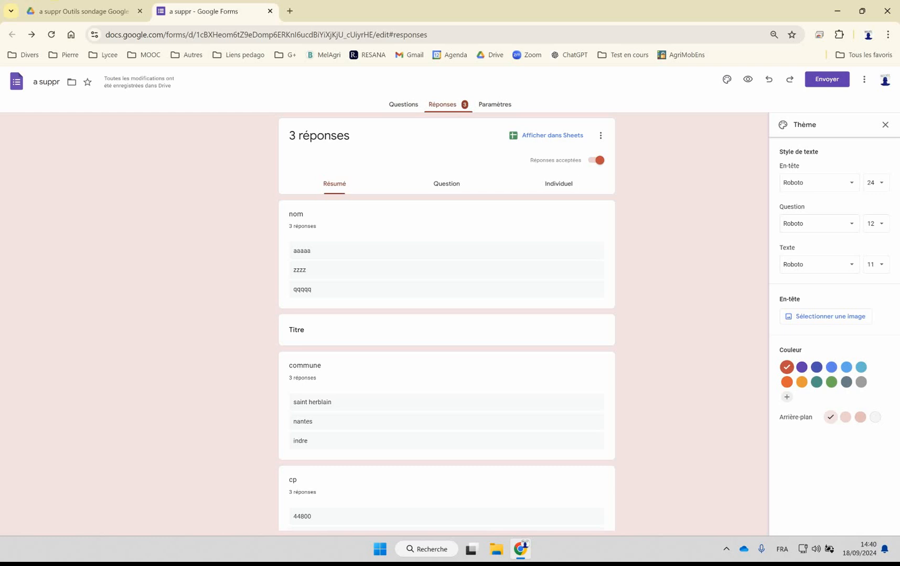
click(269, 11)
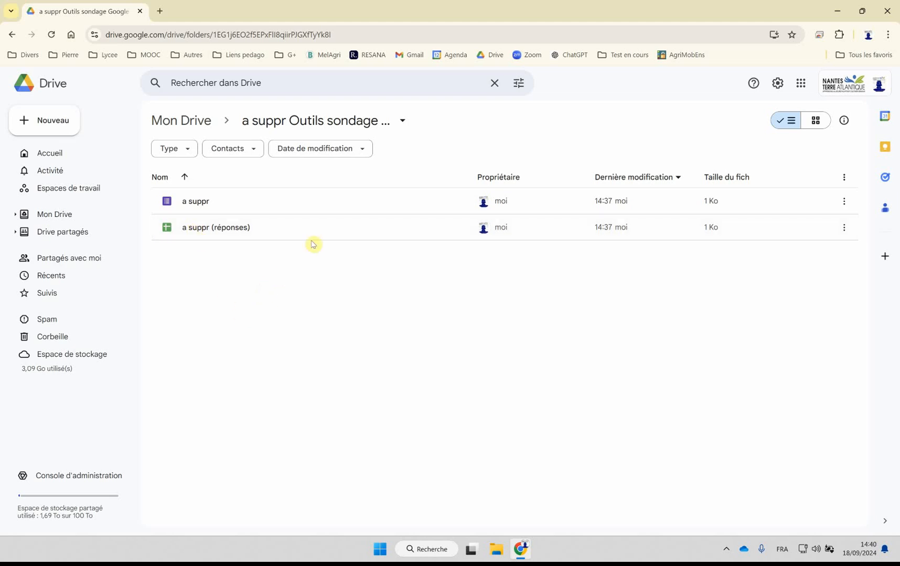
Step: Search Google for "looker studio" in a new browser tab and open the Looker Studio site
click(161, 11)
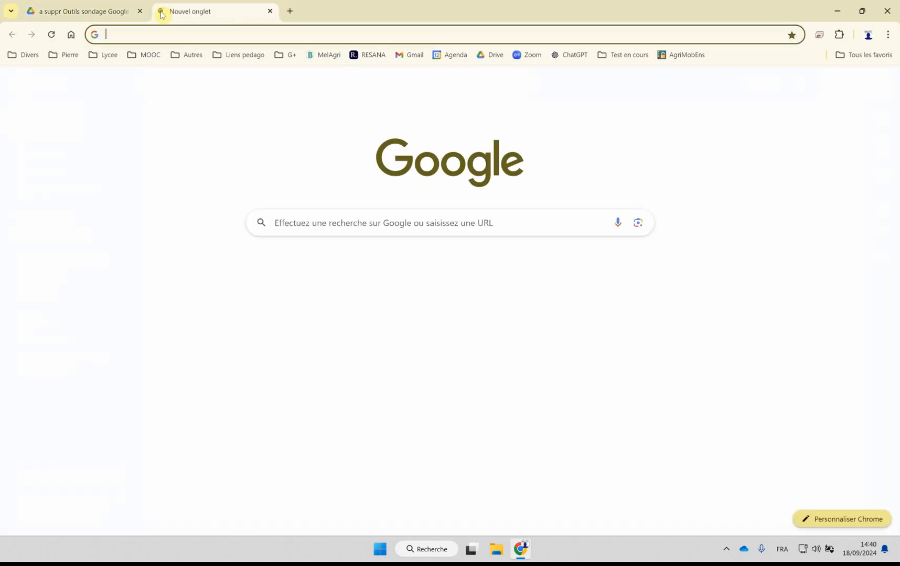
click(286, 233)
text(loo)
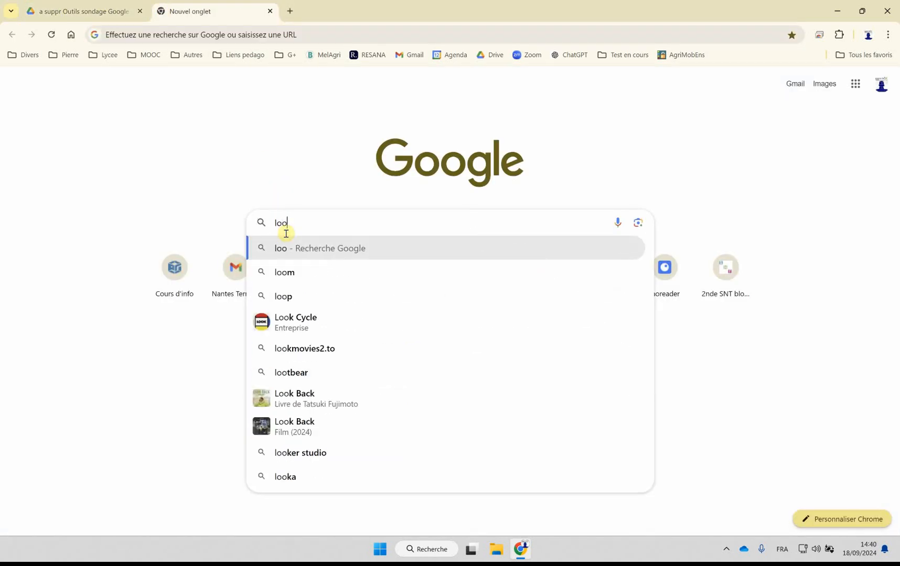
text(ker)
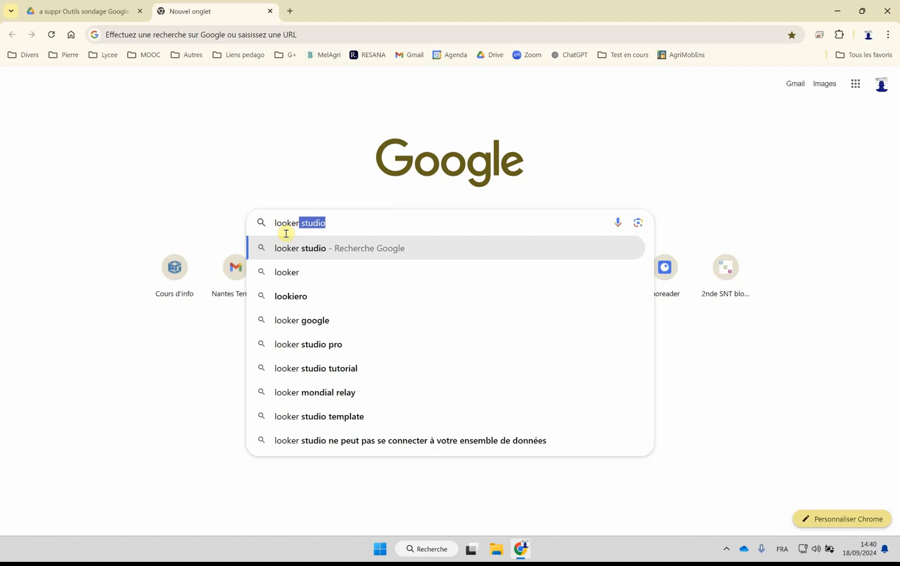
click(310, 251)
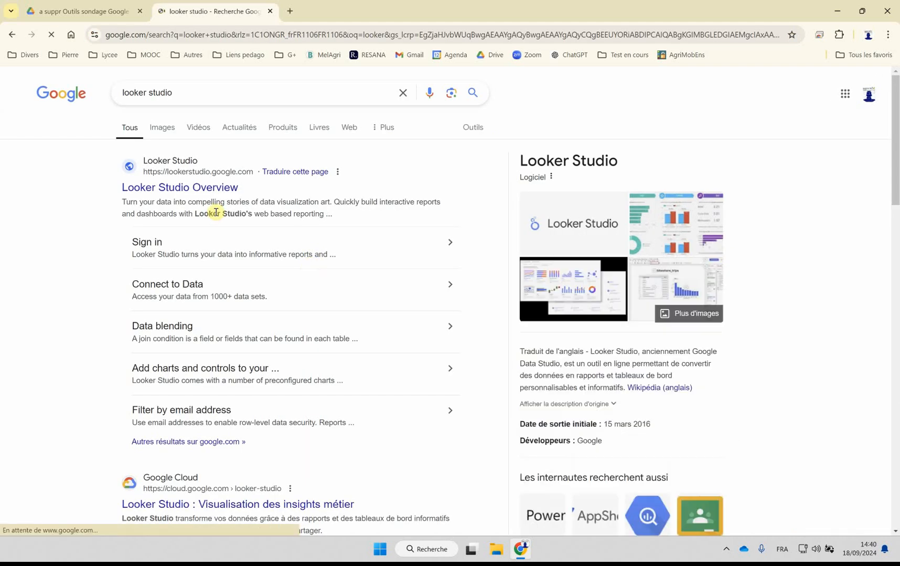
click(198, 188)
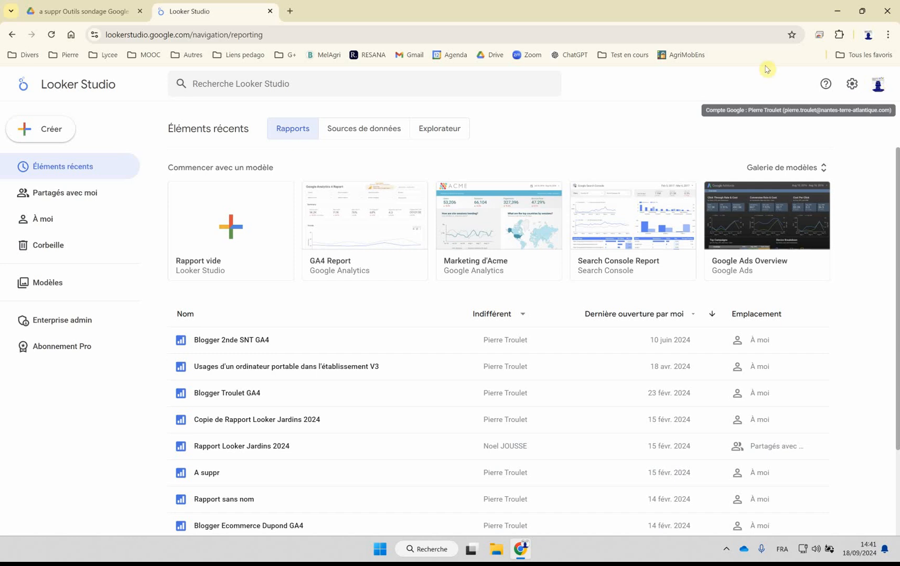
Step: Create a blank report using the Google Sheets data source "a suppr (réponses)", sheet "Réponses au formulaire 1"
click(234, 239)
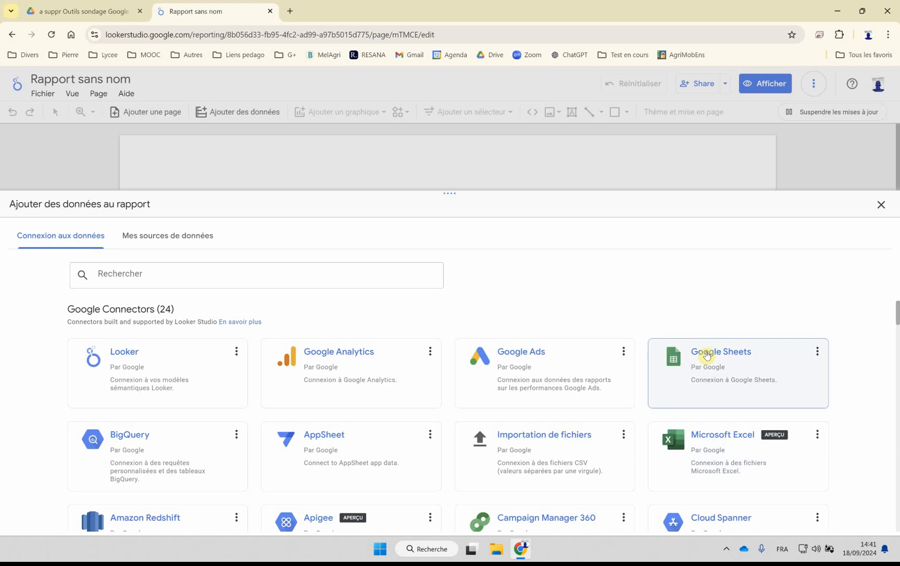
click(706, 356)
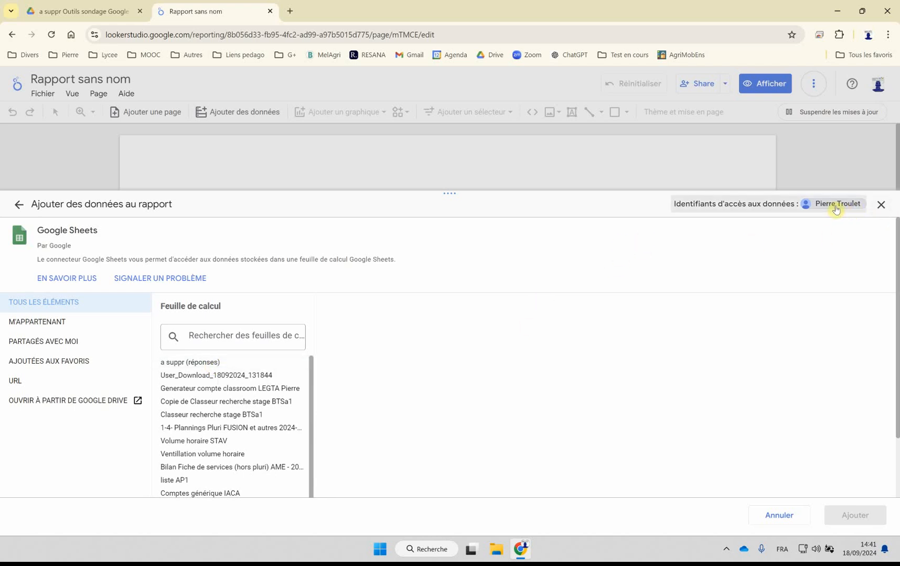
click(179, 365)
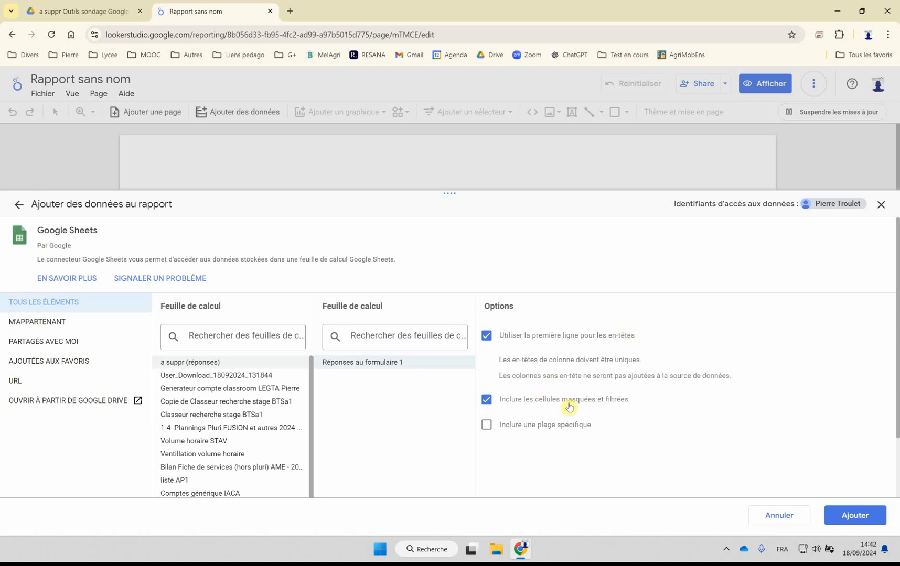
click(849, 522)
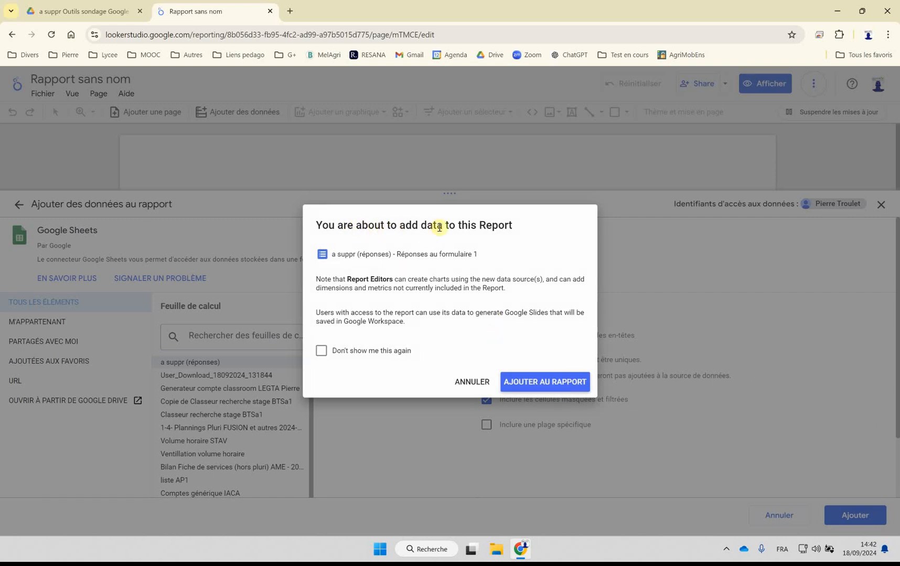
click(534, 384)
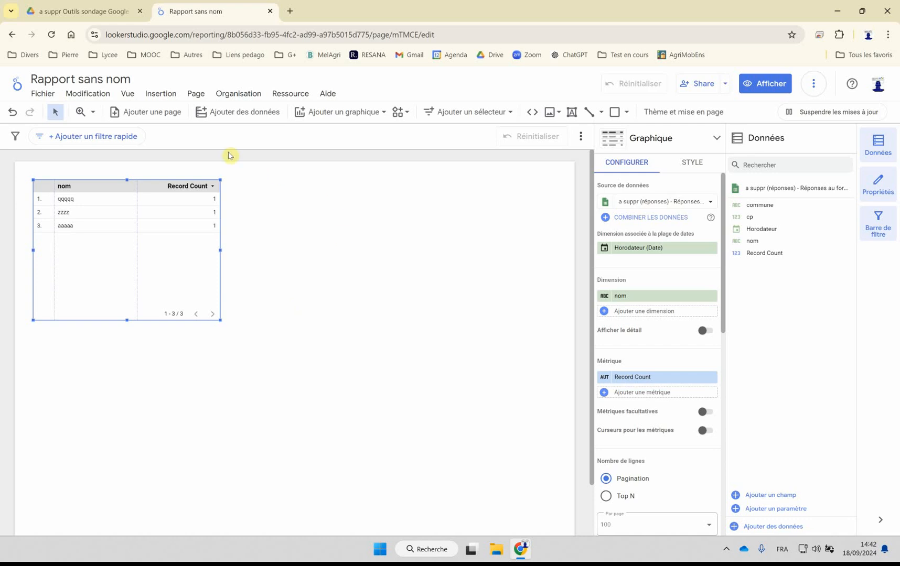
Step: Rename the report as "a suppr rapport"
click(98, 78)
triple_click(98, 78)
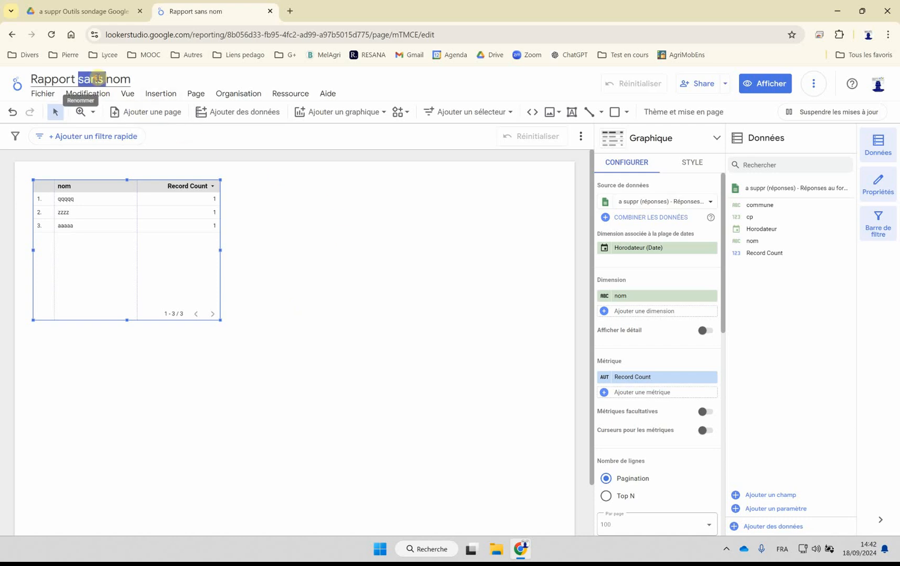
text(a su)
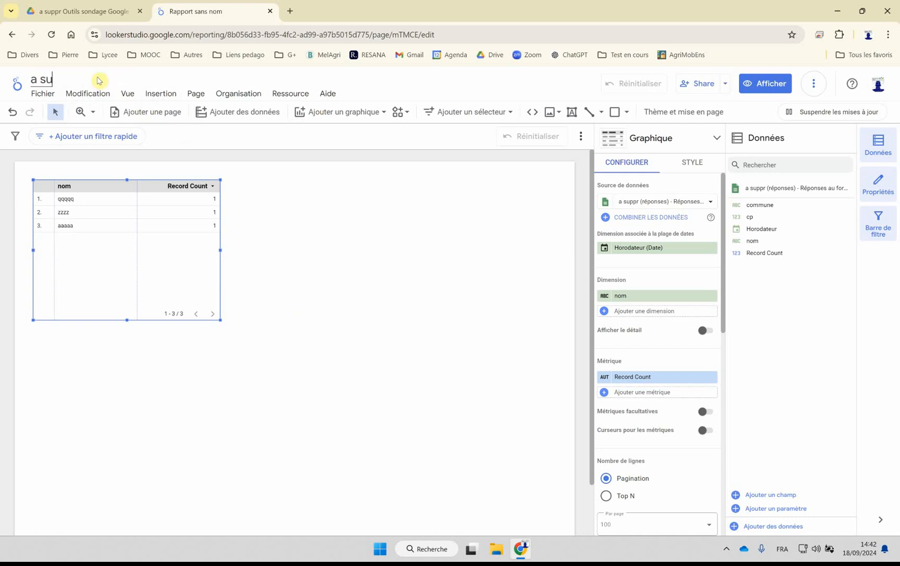
text(ppr rapport)
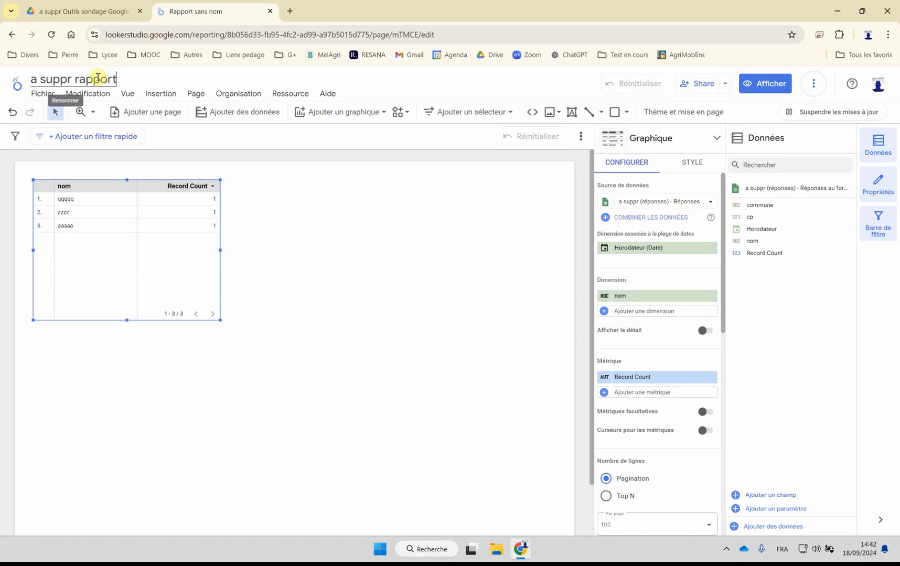
click(370, 230)
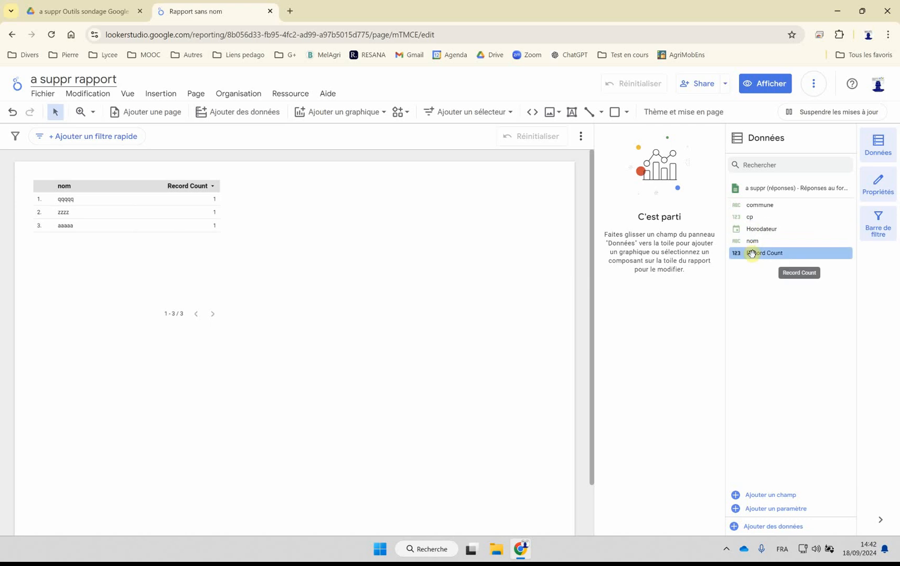
Step: Try turning the nom table into a bubble map and change it back to a plain table
click(101, 248)
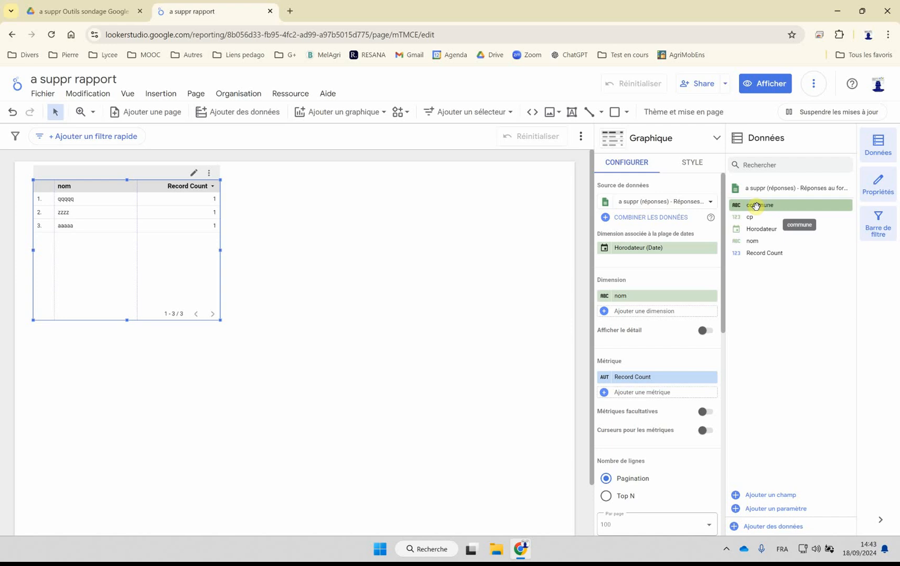
click(638, 138)
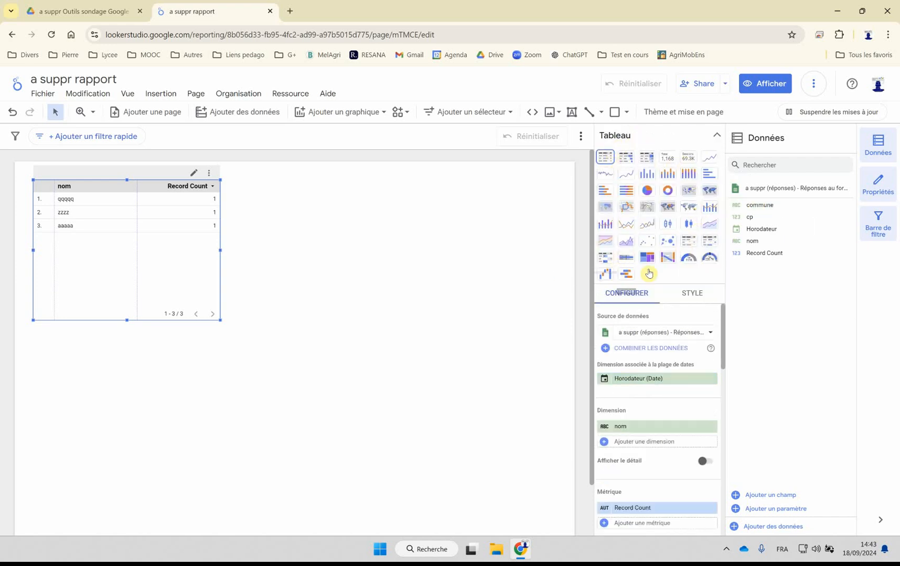
click(690, 191)
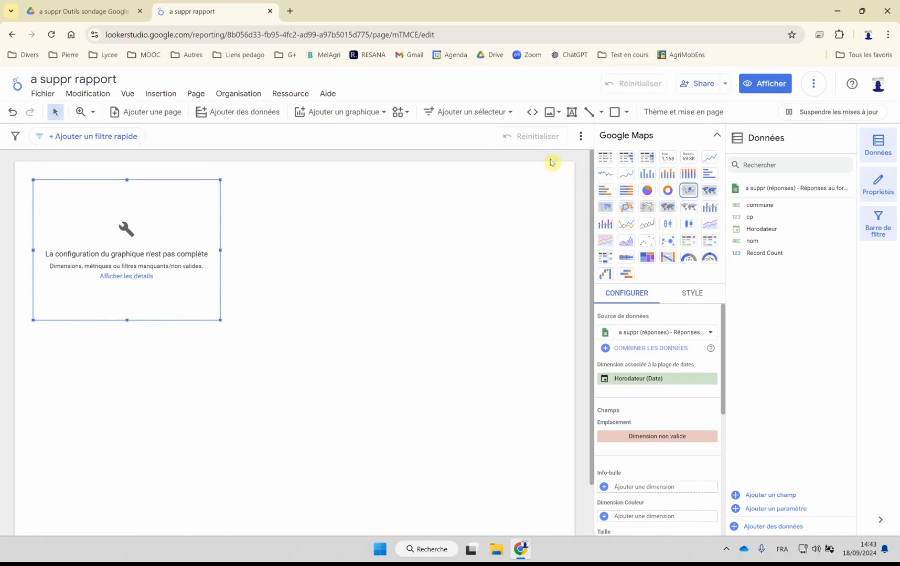
click(603, 158)
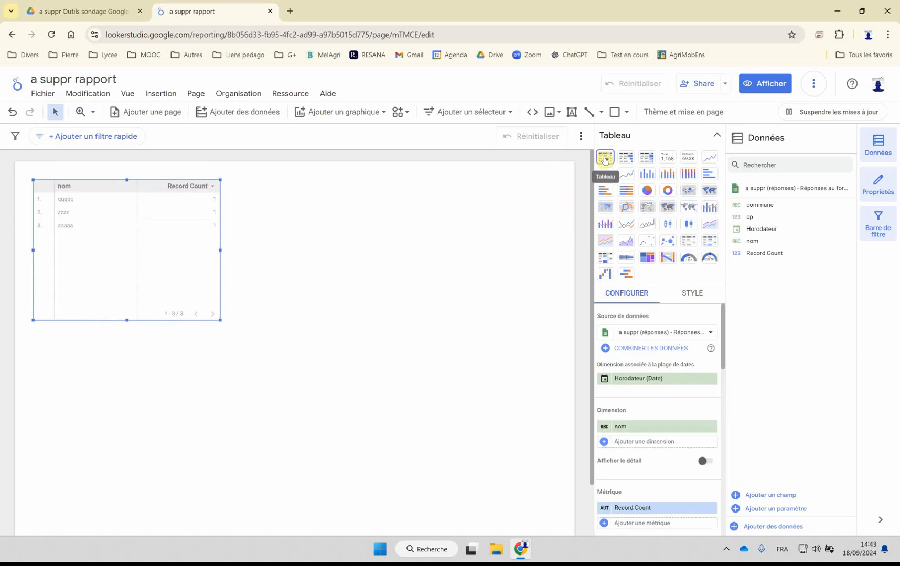
click(327, 218)
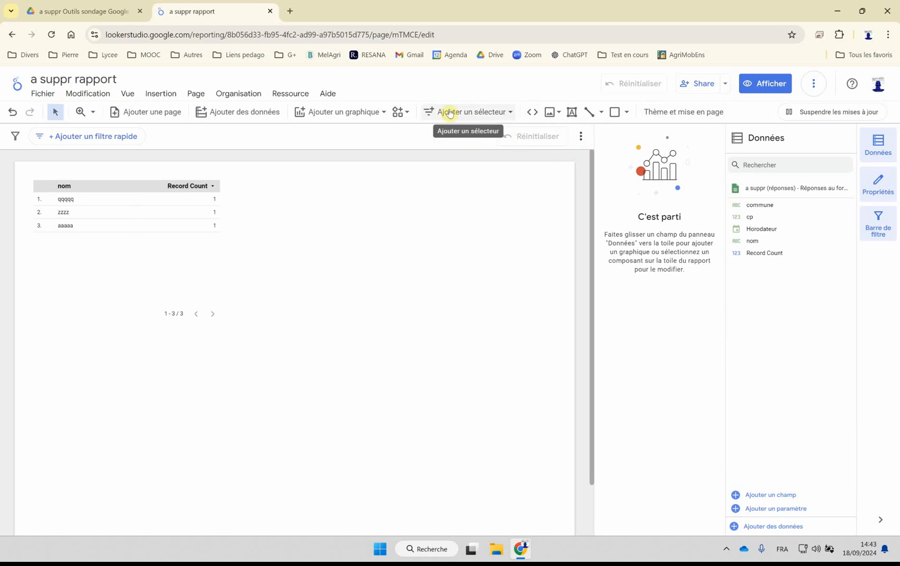
Step: Add a Google Maps bubble map beside the nom table and assign the commune field as its location
click(342, 112)
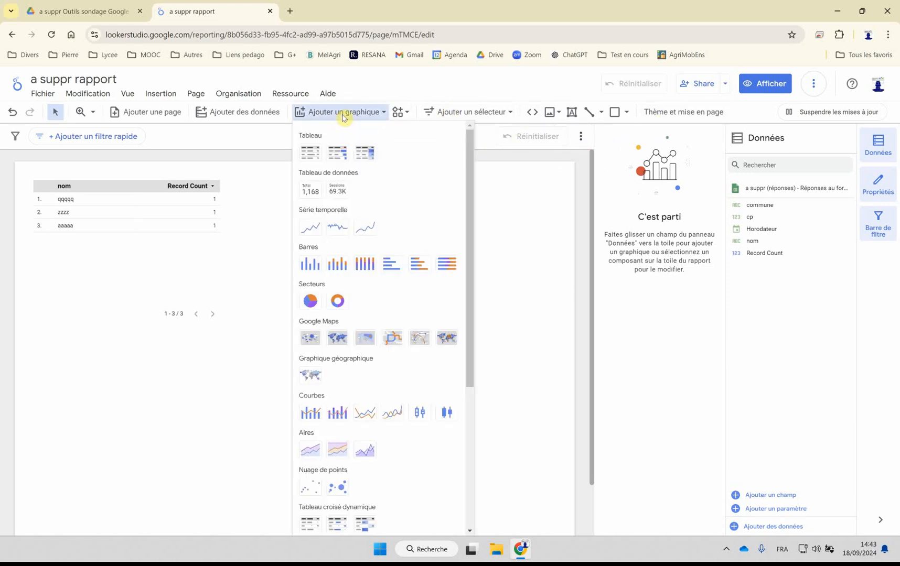
click(314, 342)
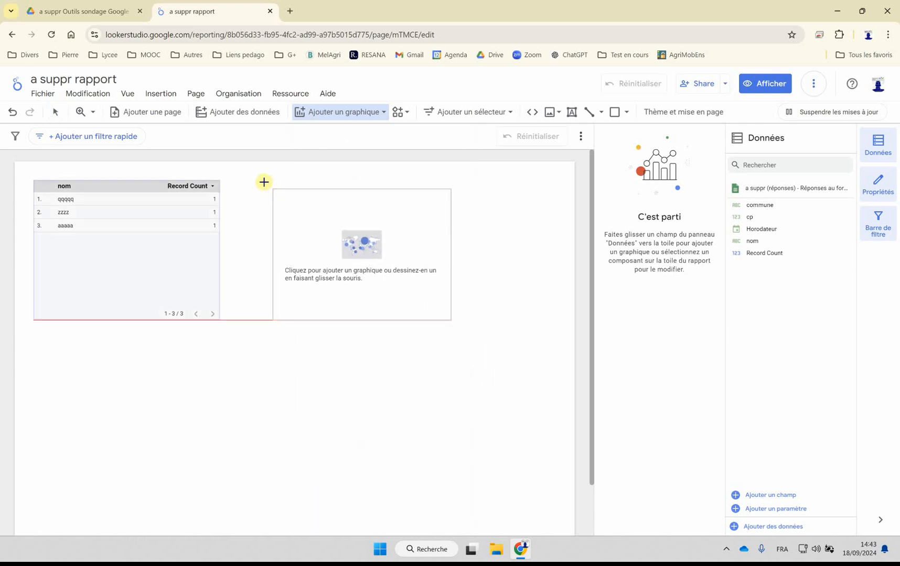
click(233, 178)
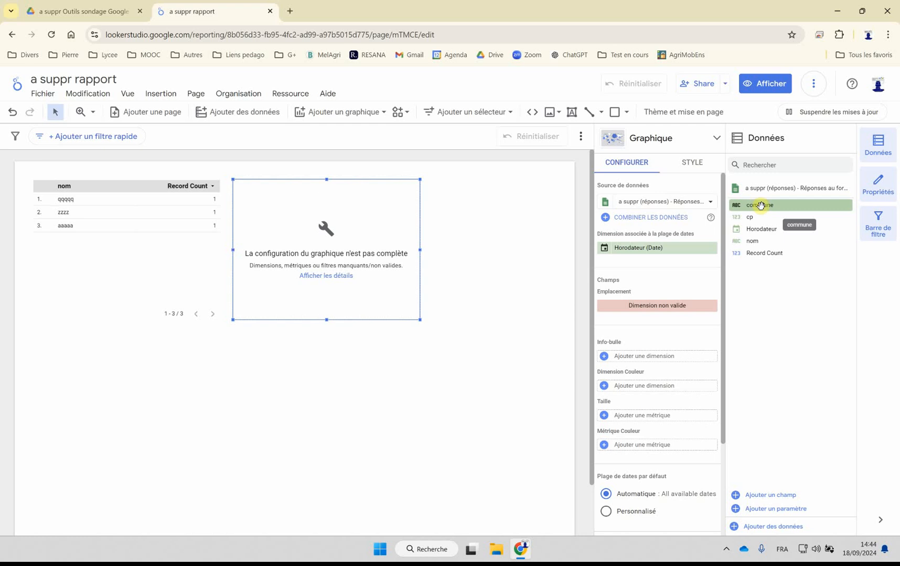
right_click(736, 207)
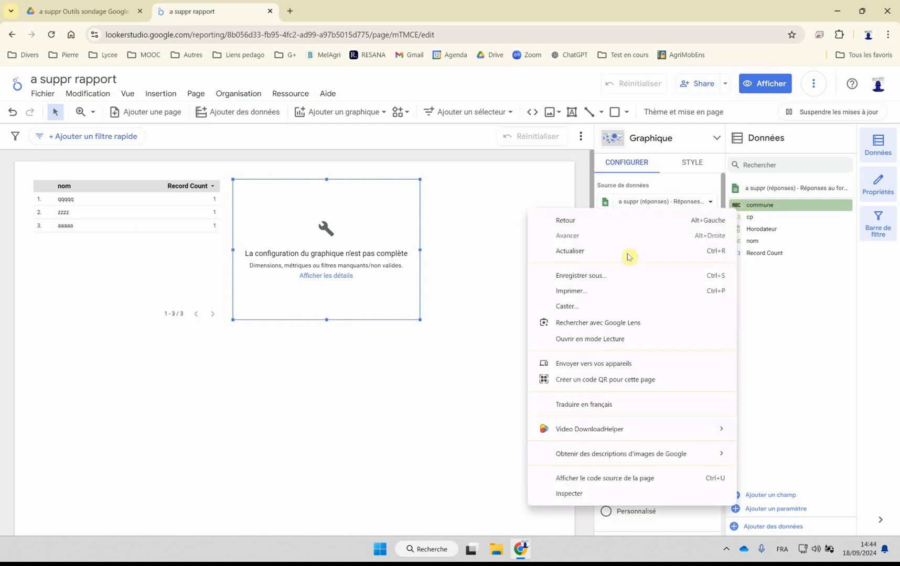
click(768, 204)
drag(768, 204, 634, 305)
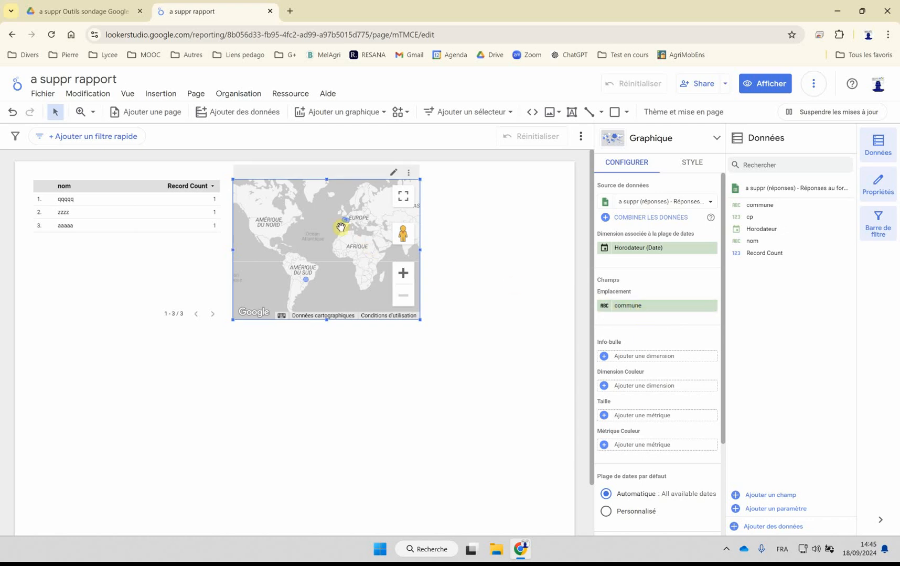
Step: Examine where the map places the commune bubbles in France, Spain and South America
scroll(341, 227, up, 4)
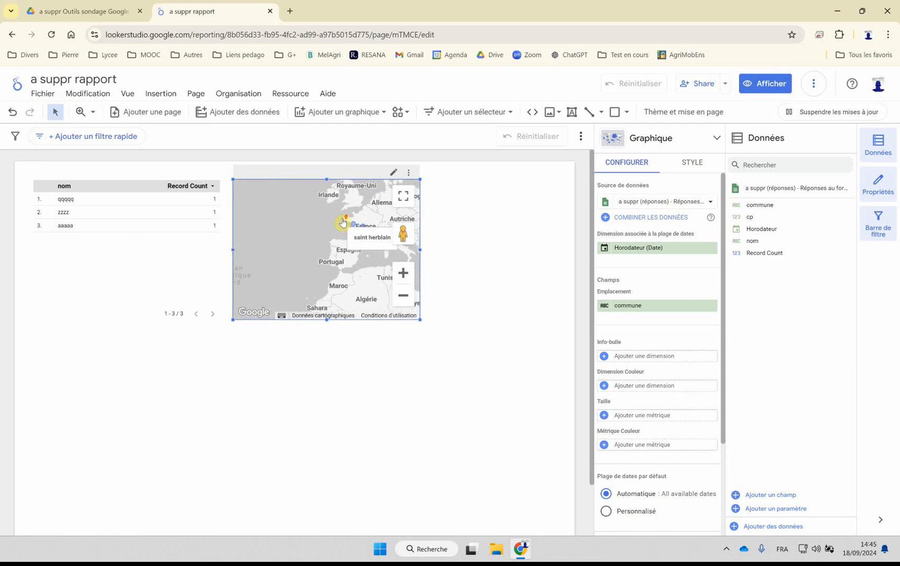
scroll(344, 254, up, 3)
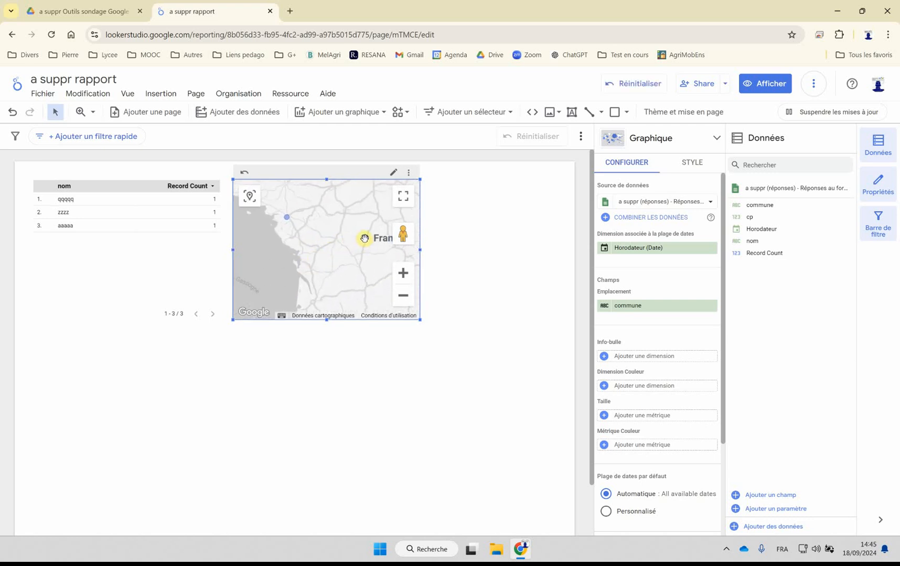
mouse_move(366, 242)
mouse_move(287, 221)
scroll(344, 245, down, 4)
scroll(346, 254, down, 3)
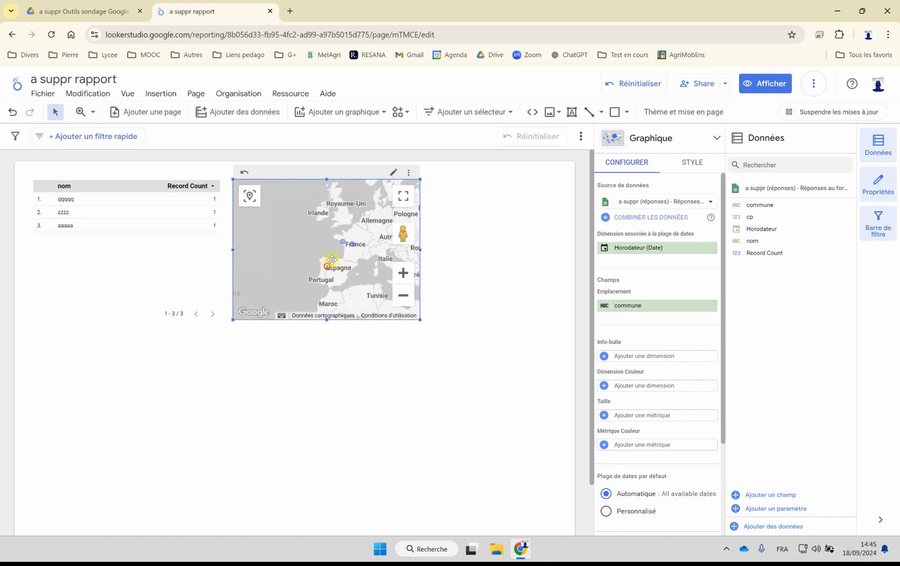
scroll(315, 268, down, 1)
mouse_move(311, 274)
mouse_down()
mouse_move(326, 228)
mouse_move(316, 272)
mouse_up()
scroll(315, 263, up, 1)
scroll(312, 256, up, 3)
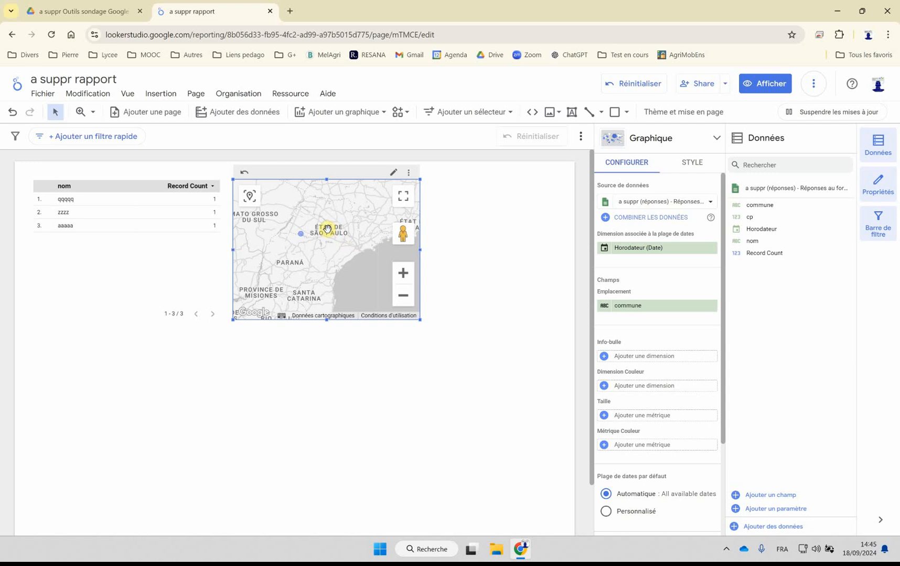
scroll(303, 236, up, 5)
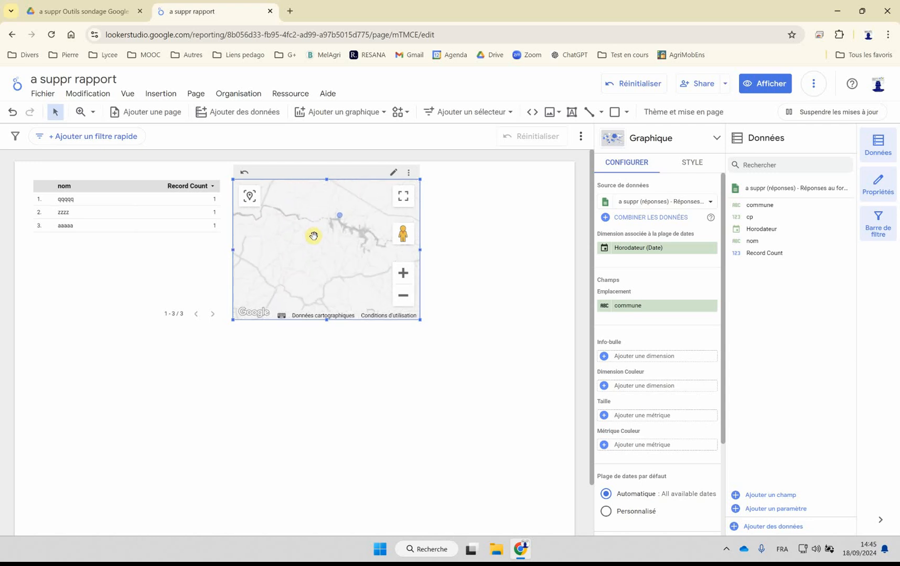
mouse_move(338, 230)
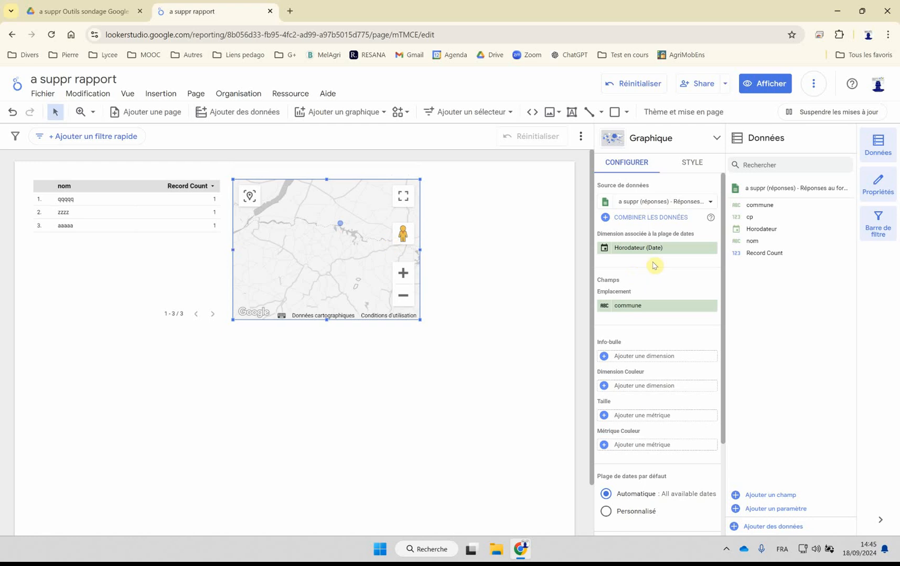
Step: Change the data type of the map's commune location field to the geographic type Ville
right_click(628, 309)
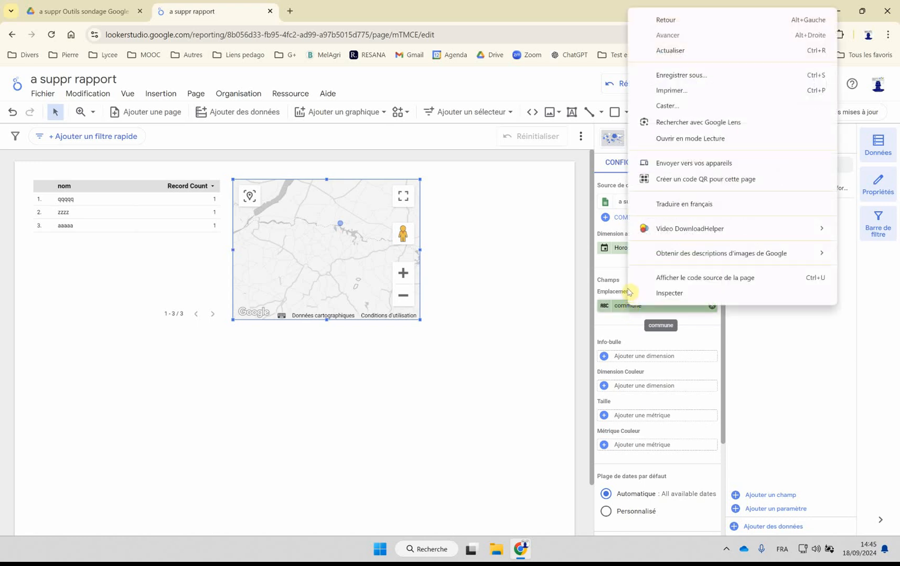
click(616, 308)
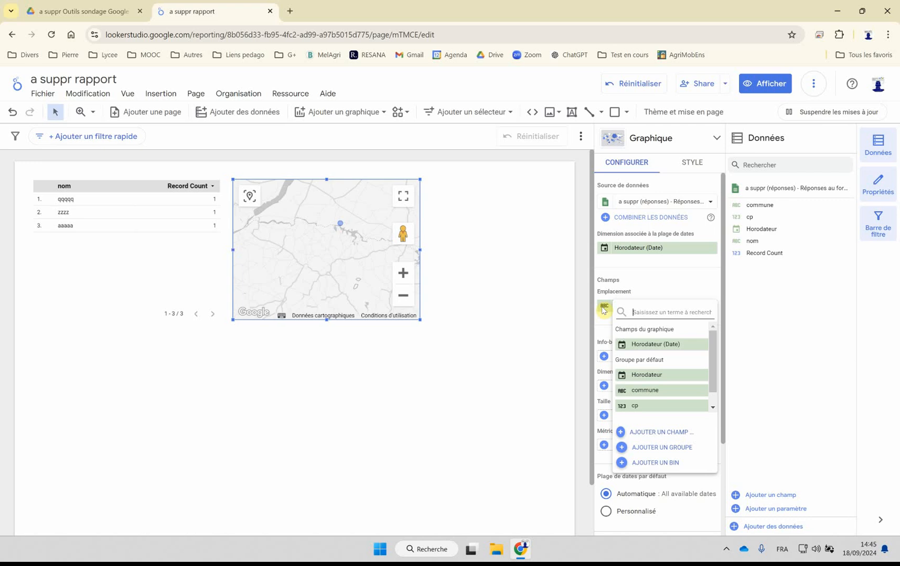
click(602, 310)
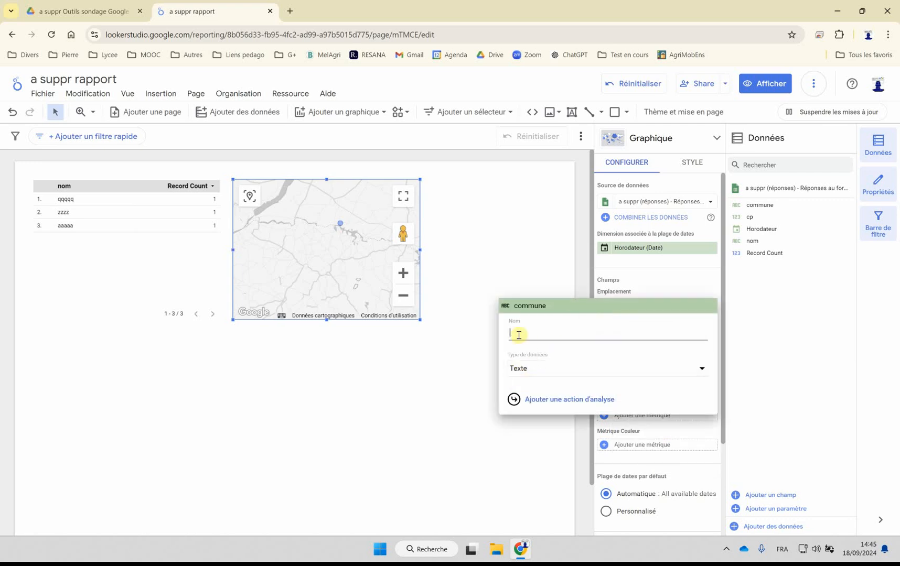
click(517, 368)
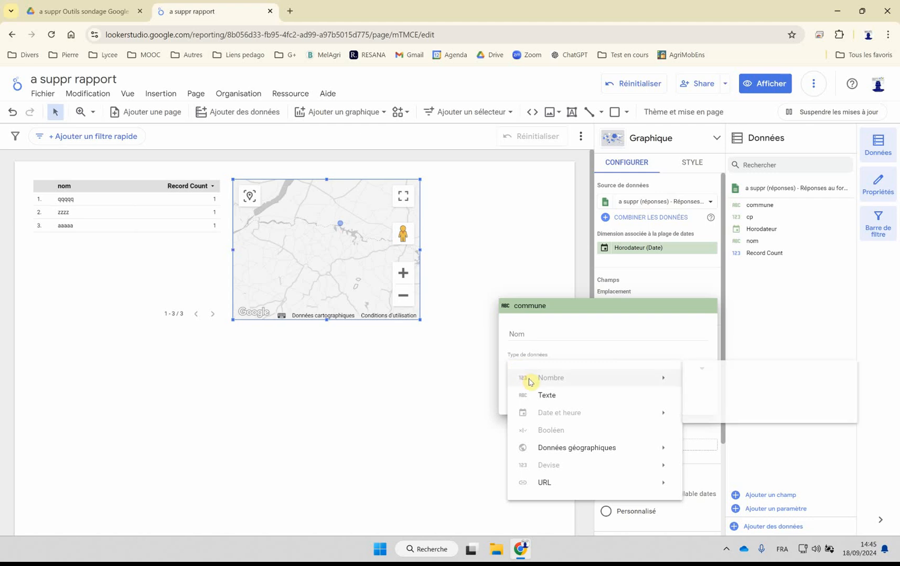
mouse_move(540, 447)
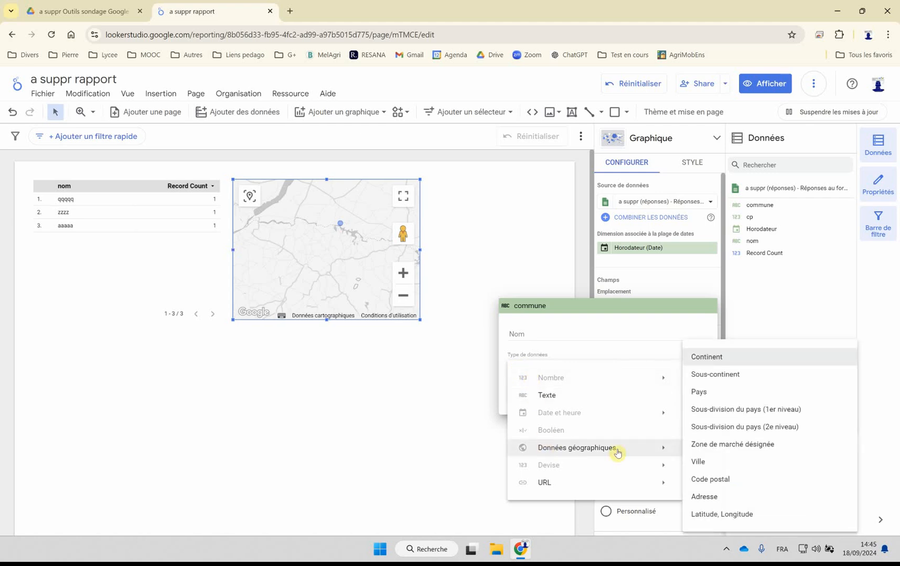
click(701, 462)
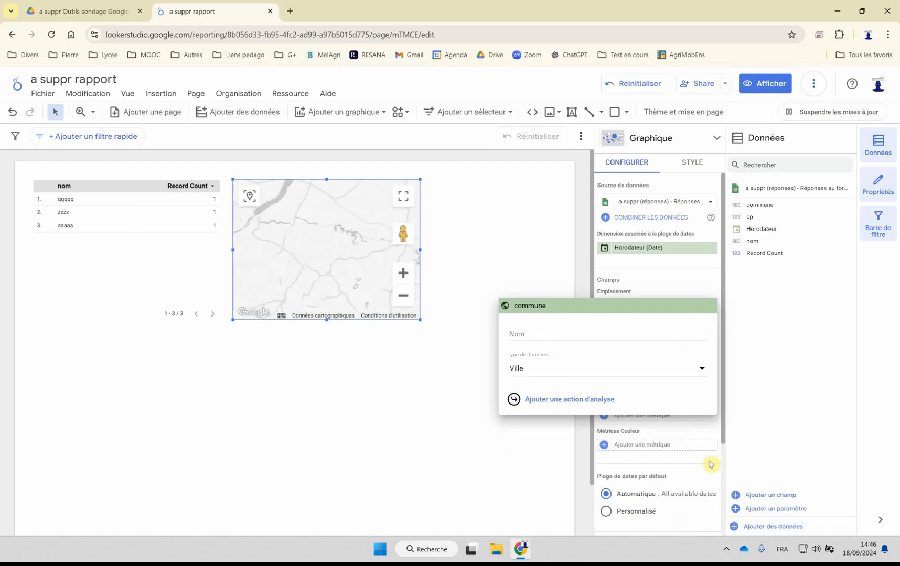
click(462, 343)
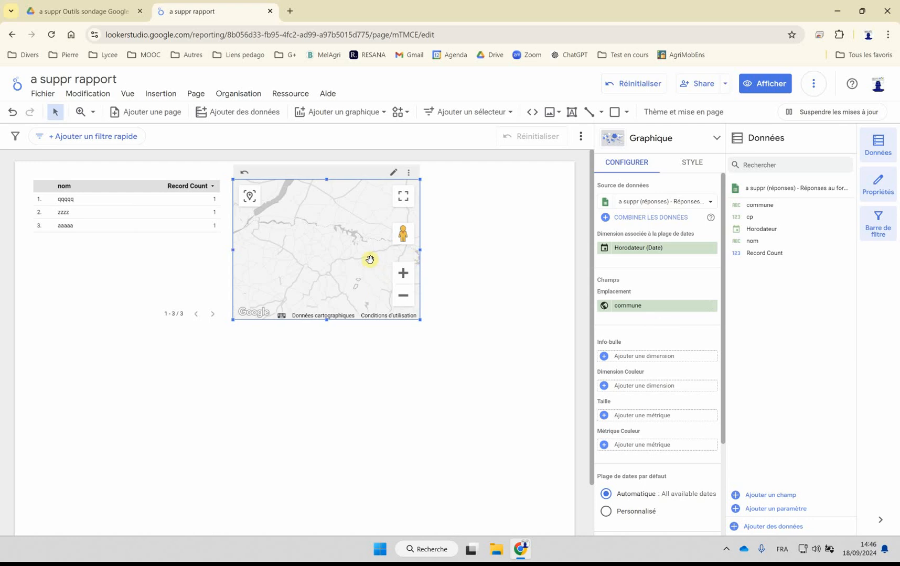
Step: Examine where the map places the commune bubbles, moving from South America to the area around Nantes
scroll(367, 262, down, 4)
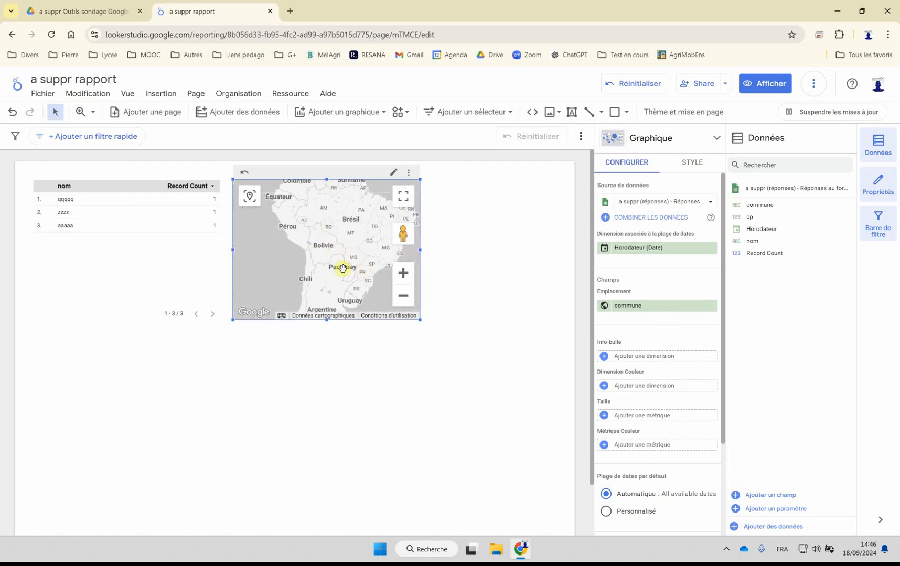
scroll(335, 262, down, 1)
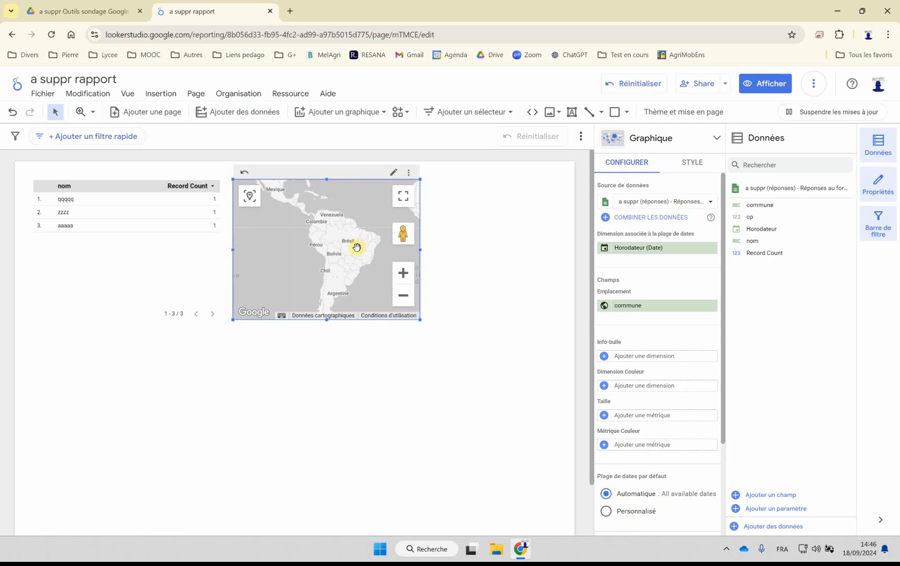
drag(359, 243, 291, 285)
drag(321, 249, 315, 271)
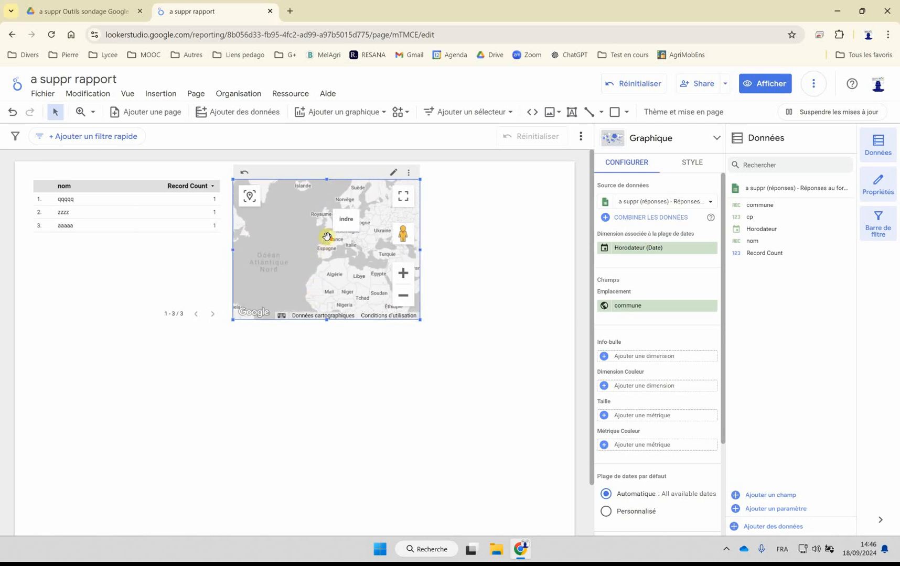
scroll(326, 237, up, 4)
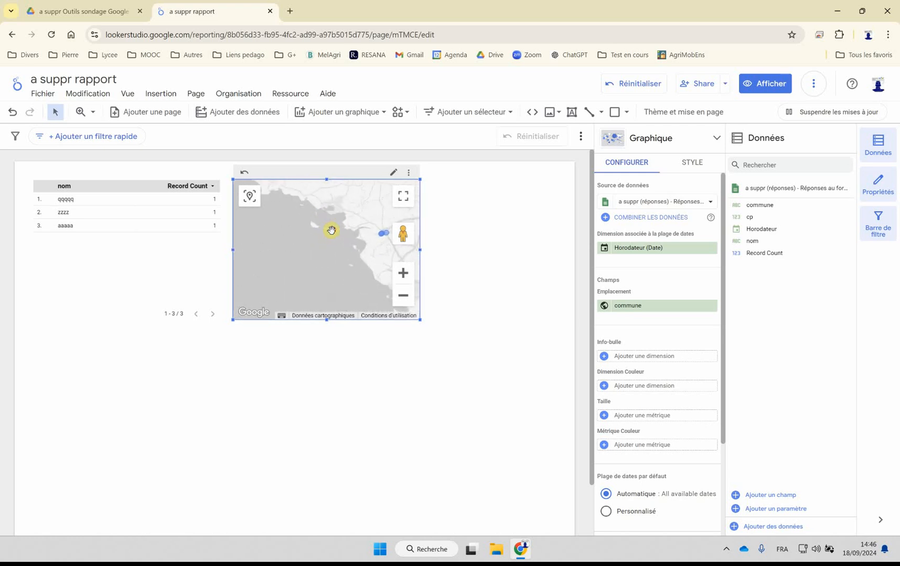
scroll(339, 260, up, 4)
scroll(349, 250, down, 3)
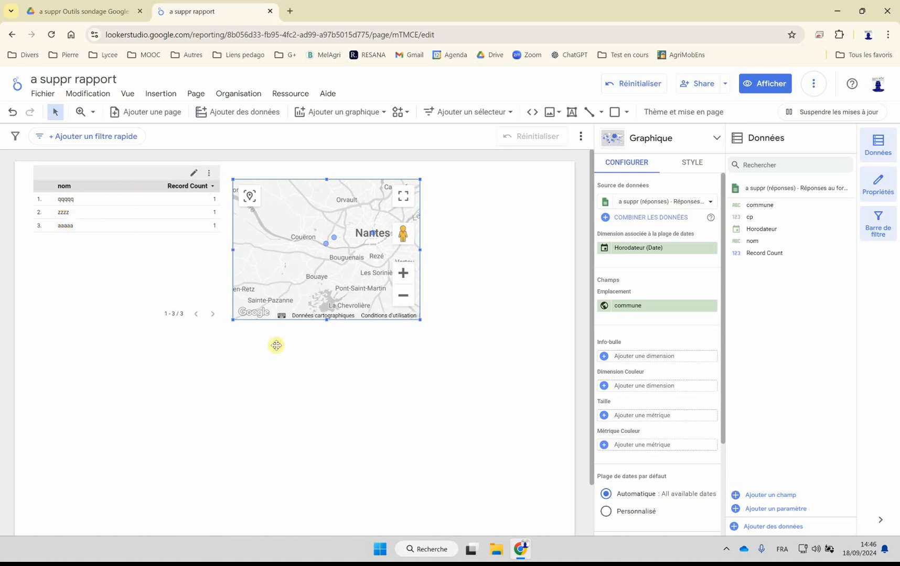
Step: Add a table of the commune field to the report and align it directly below the nom table
click(500, 266)
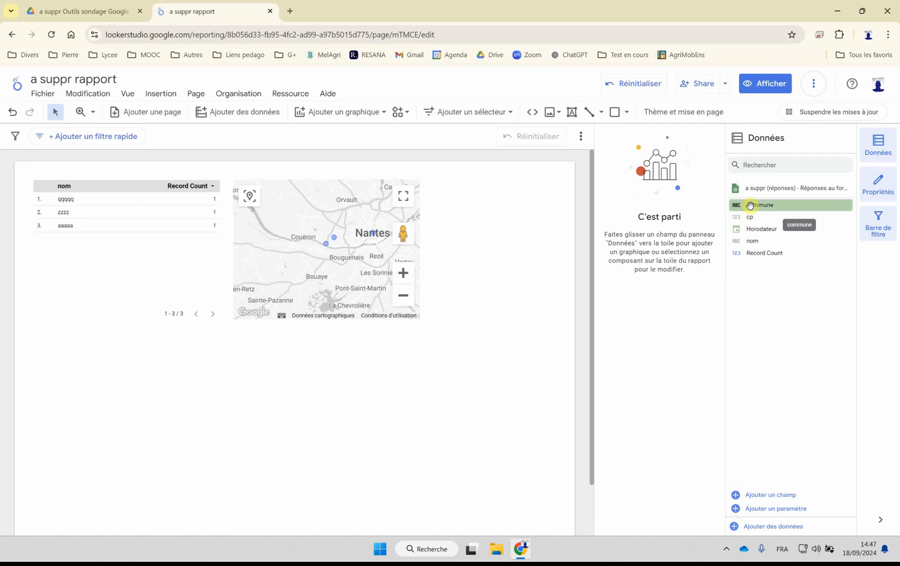
drag(750, 206, 151, 379)
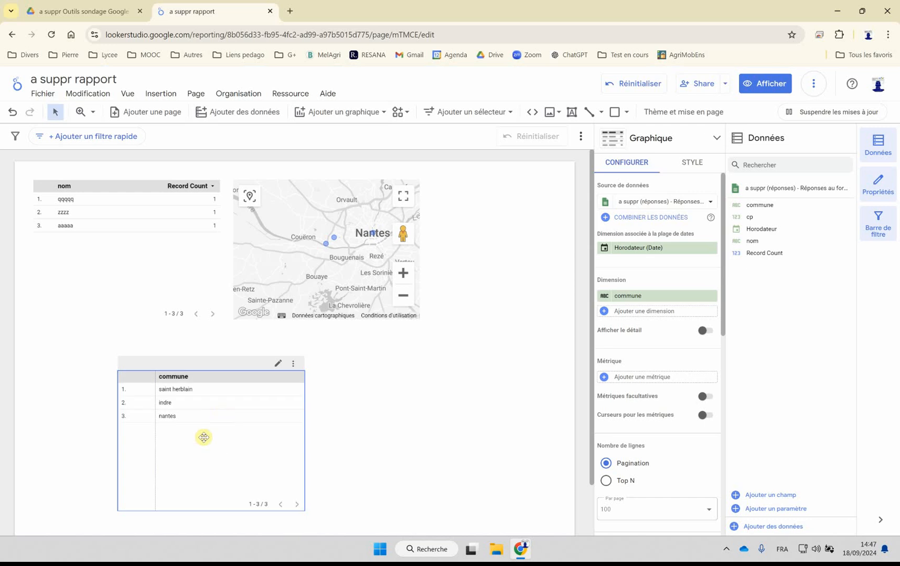
mouse_move(177, 363)
mouse_down()
mouse_move(82, 334)
mouse_move(103, 332)
mouse_move(94, 333)
mouse_up()
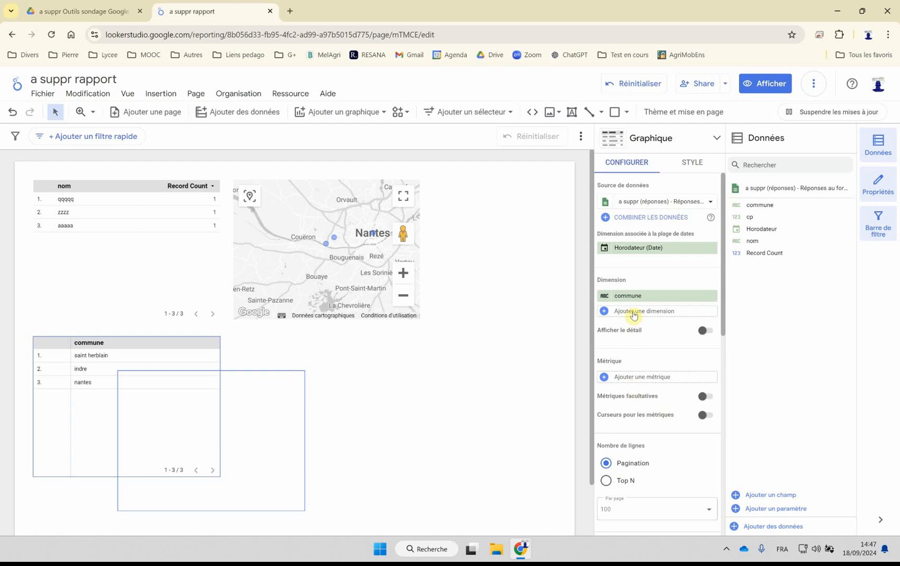
click(605, 299)
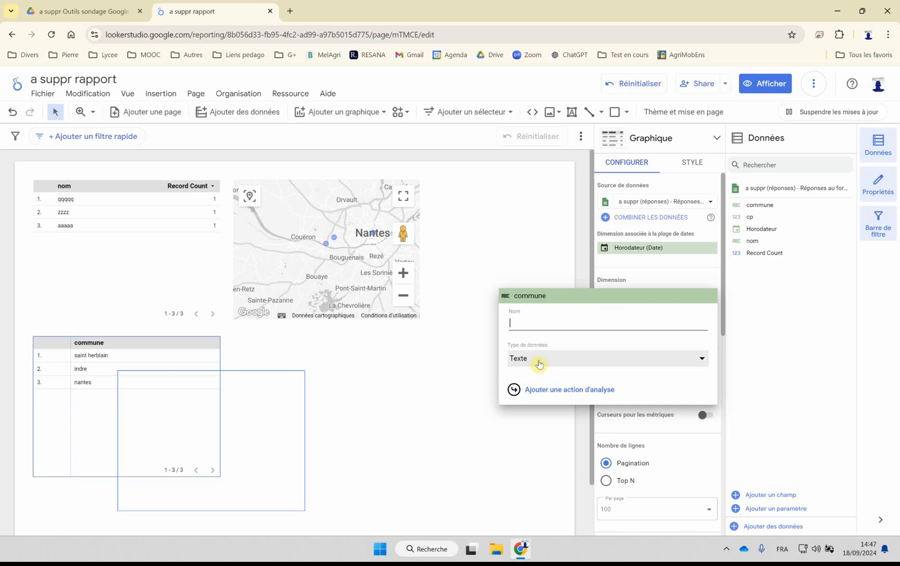
click(642, 276)
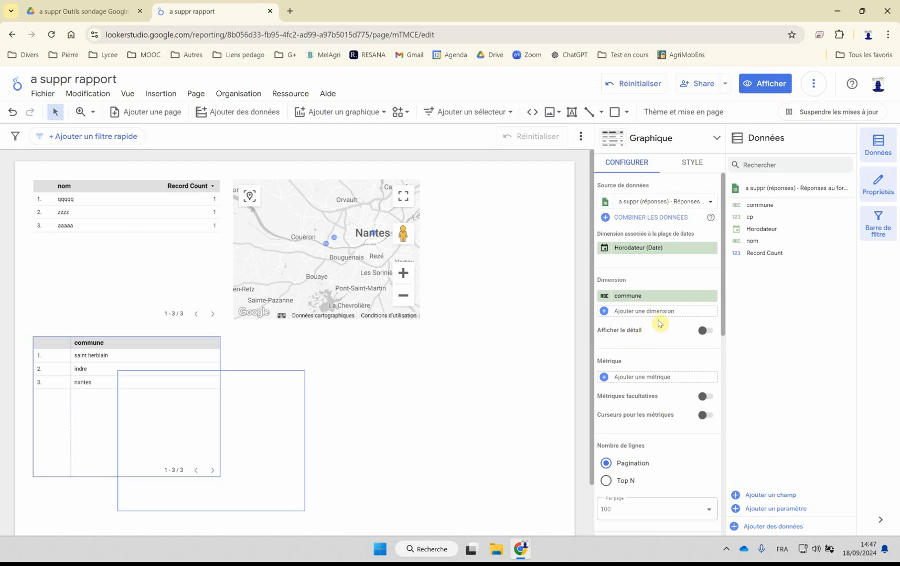
Step: Enable the summary row for the commune table and make it ignore the canvas filters
scroll(660, 336, down, 4)
scroll(662, 385, down, 4)
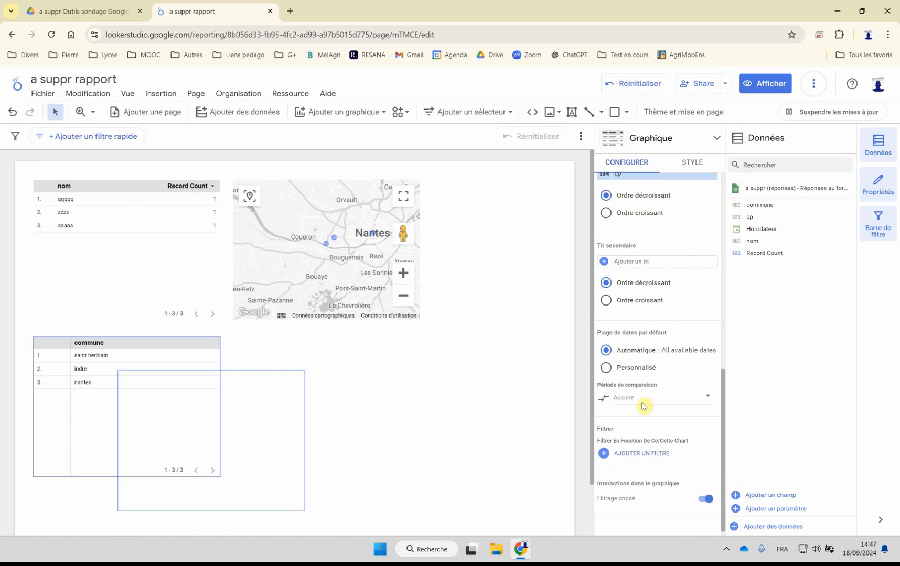
scroll(639, 412, down, 1)
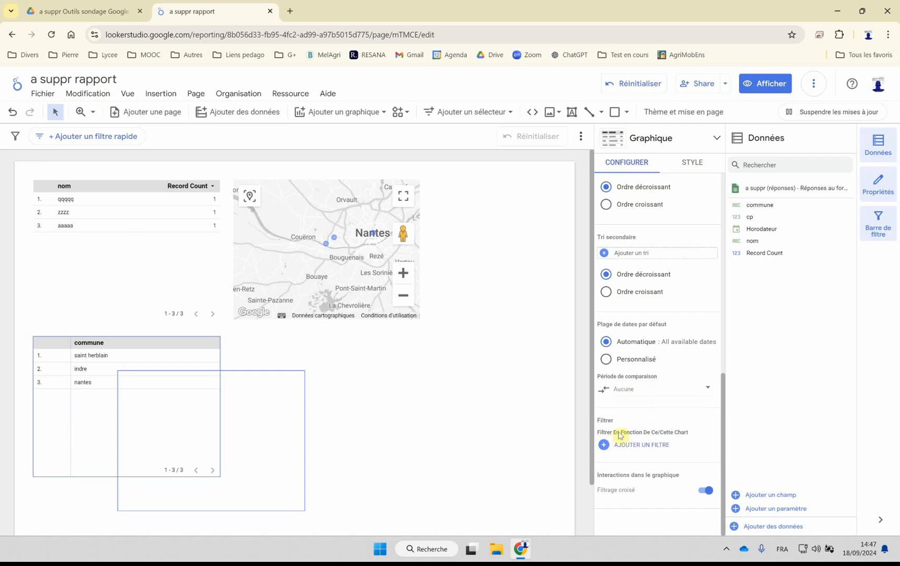
scroll(638, 410, up, 4)
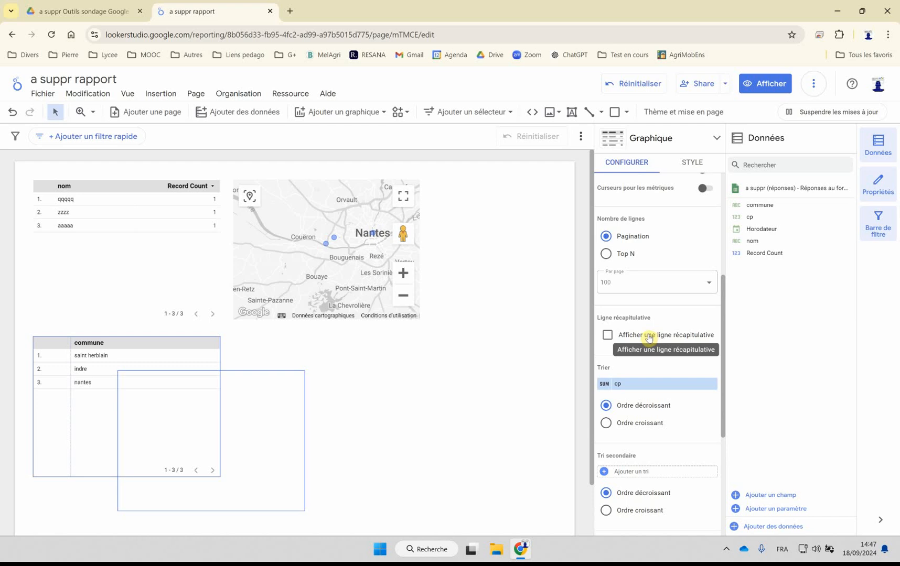
click(648, 338)
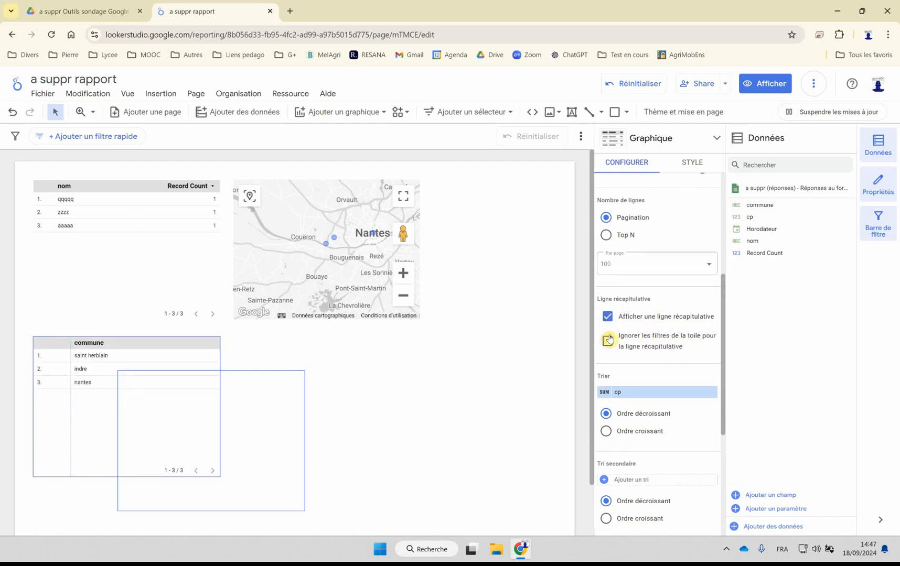
click(608, 316)
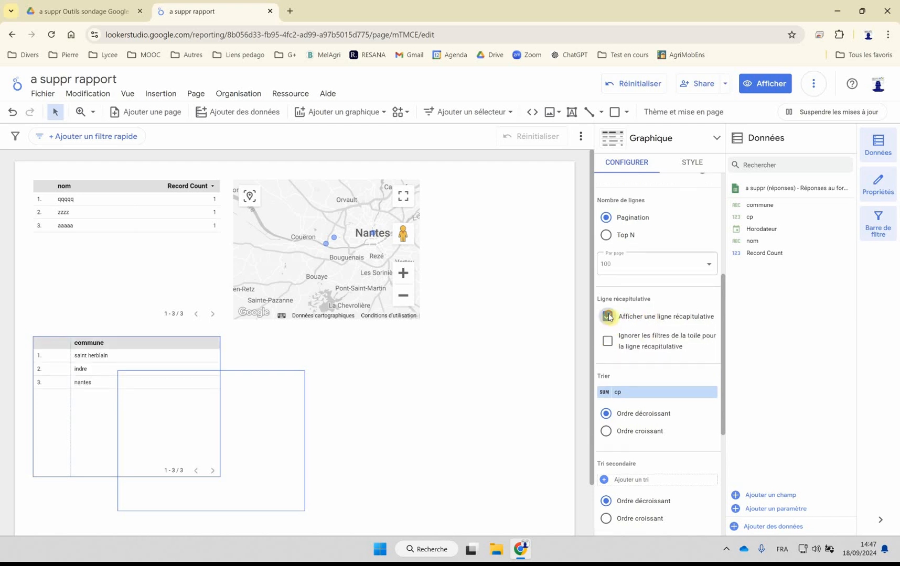
click(607, 334)
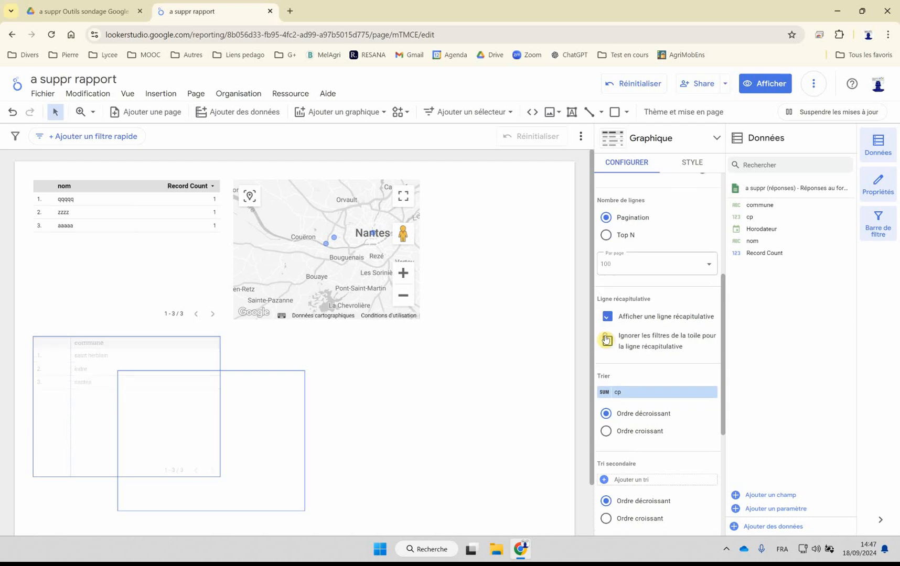
click(280, 431)
Step: Enable optional metrics on the commune table and add commune as an optional metric
click(197, 393)
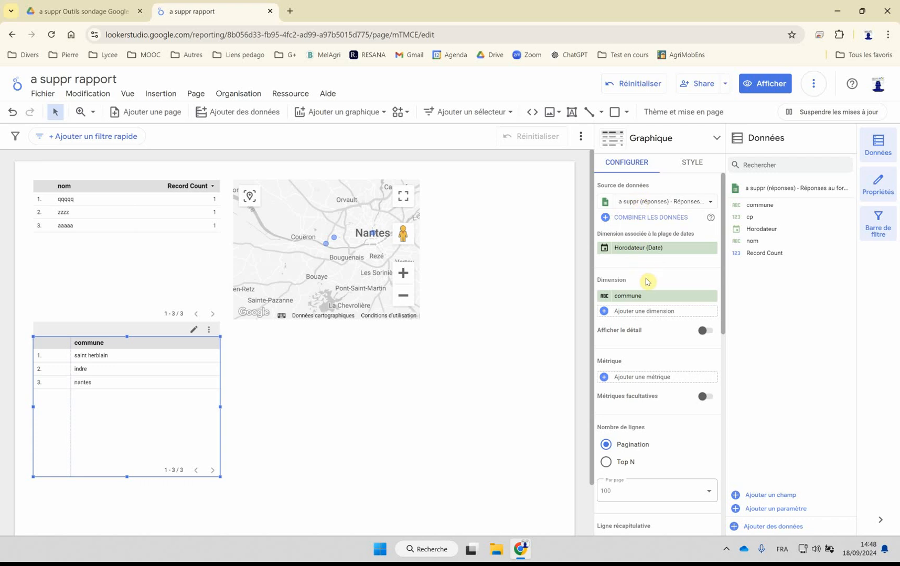
click(194, 331)
click(706, 396)
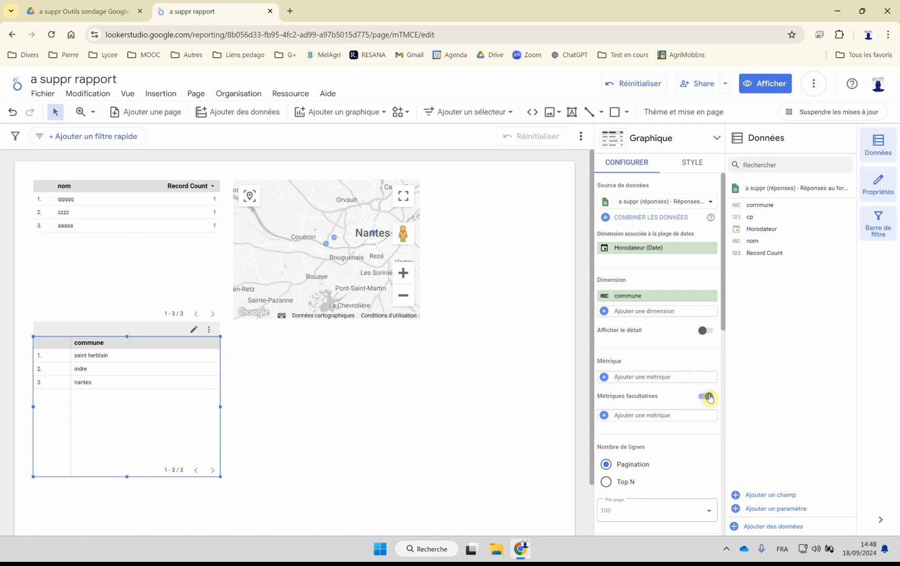
click(634, 416)
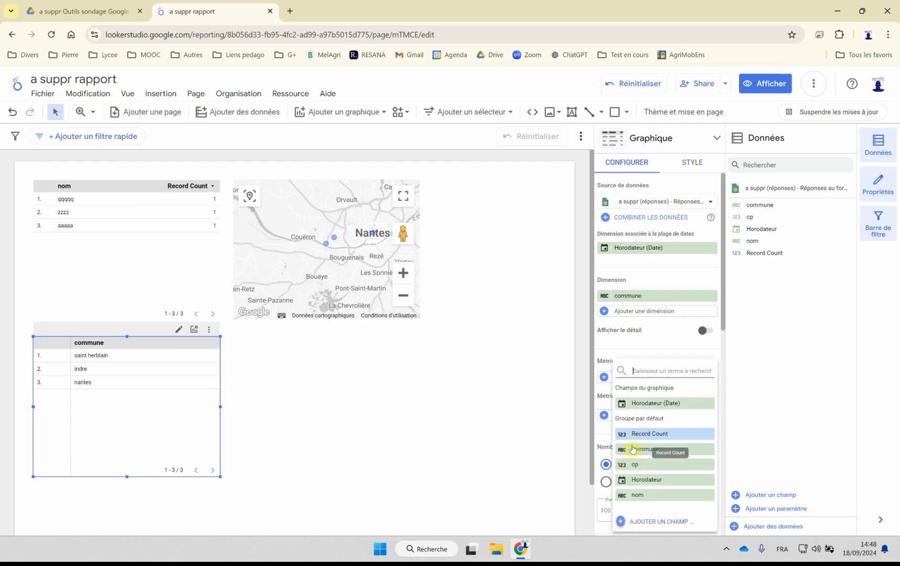
click(632, 449)
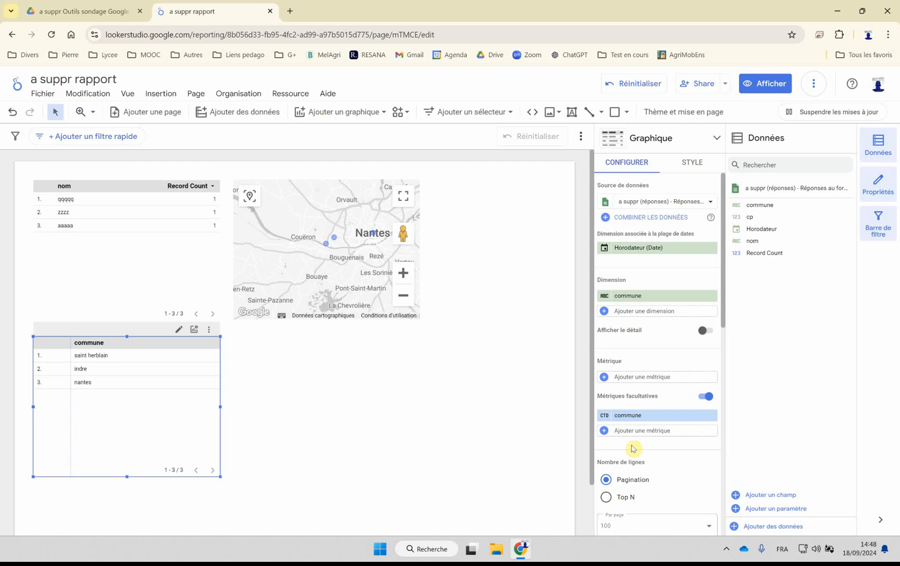
Step: Set the optional commune metric's aggregation to Nombre and its cumulative calculation to Somme cumulée
click(605, 417)
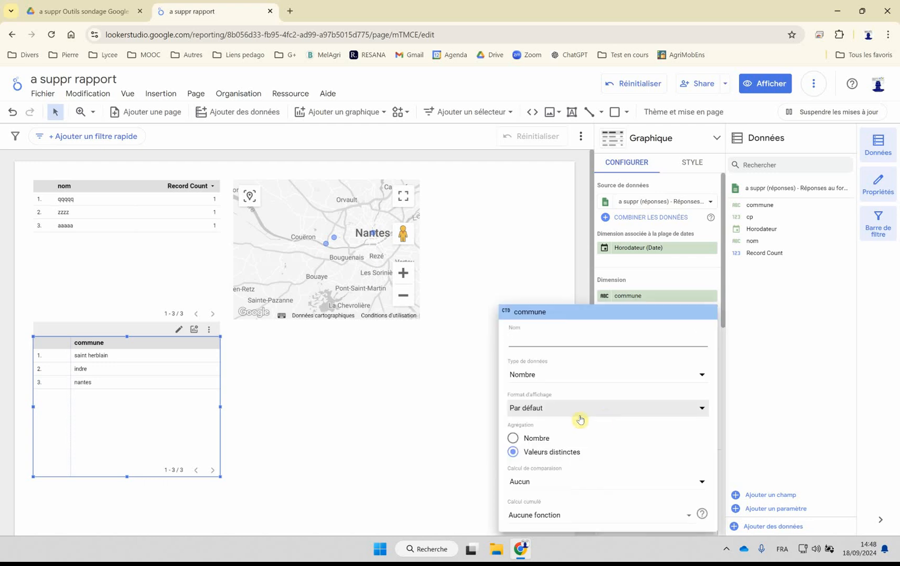
click(529, 440)
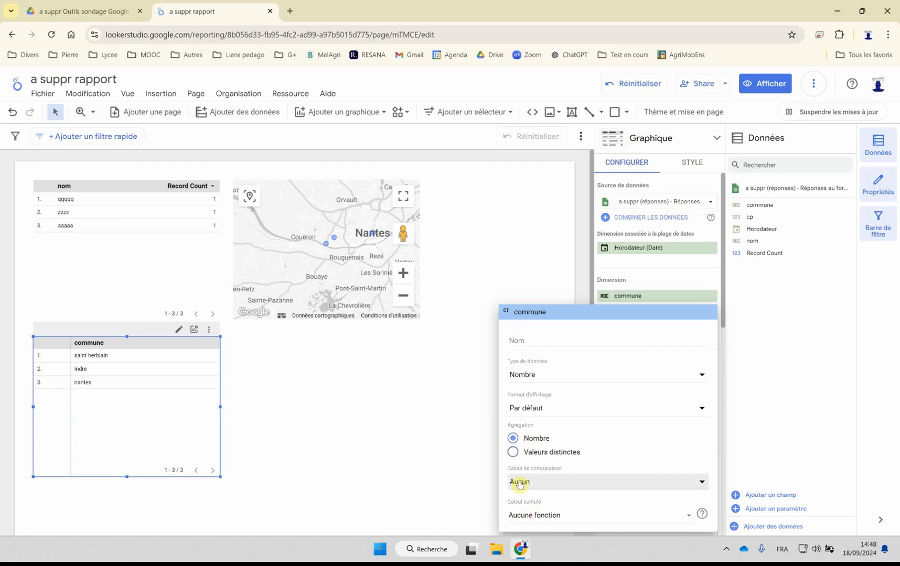
click(525, 517)
click(519, 378)
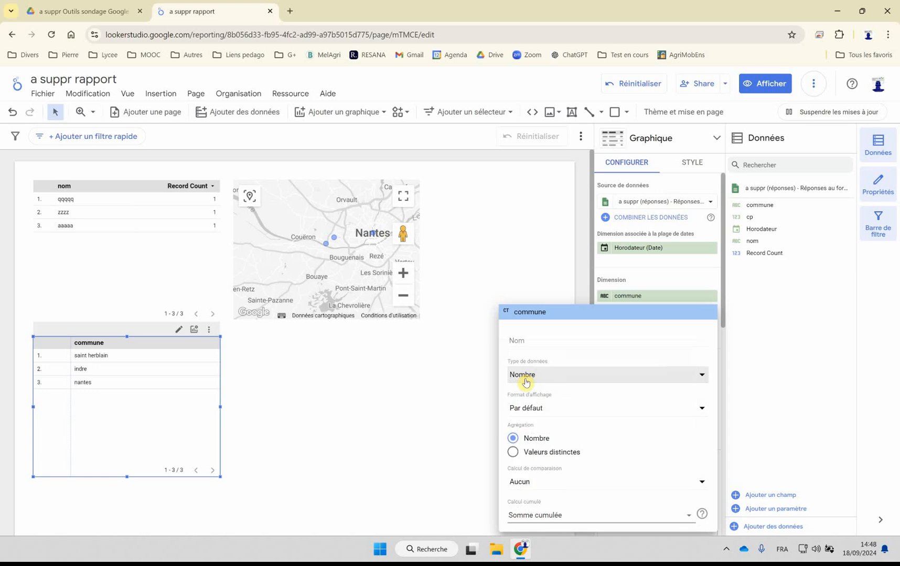
click(455, 442)
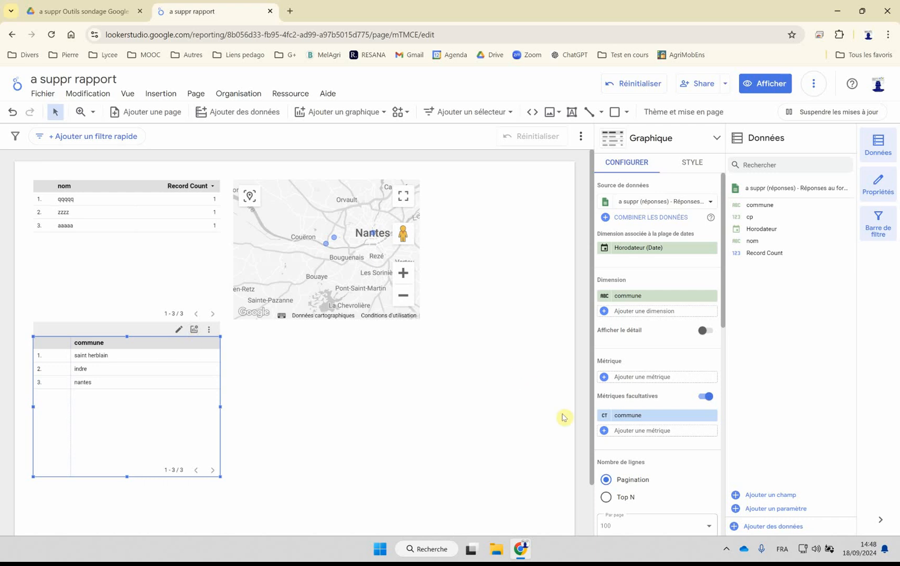
Step: Examine the comparison and cumulative calculation options of the optional commune metric and the commune table's other settings
click(604, 415)
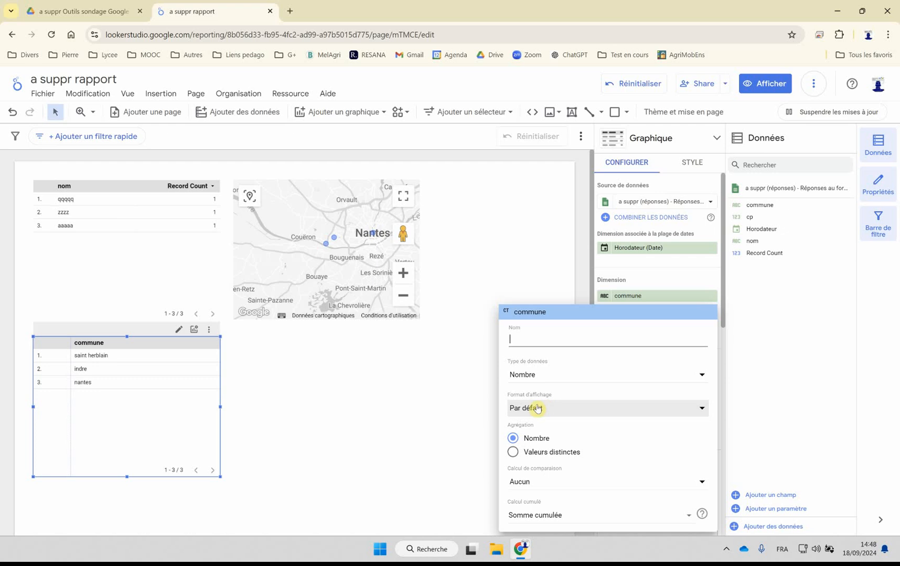
click(549, 482)
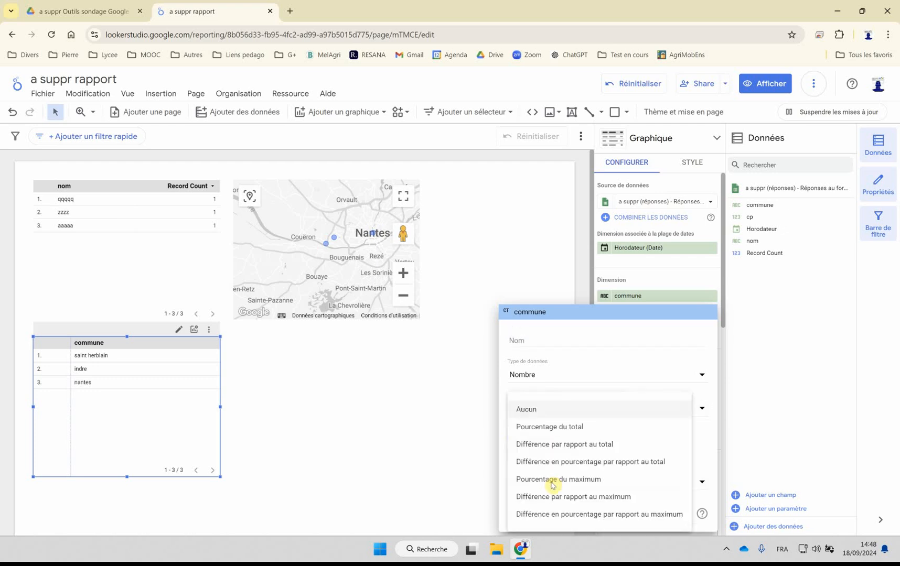
click(519, 408)
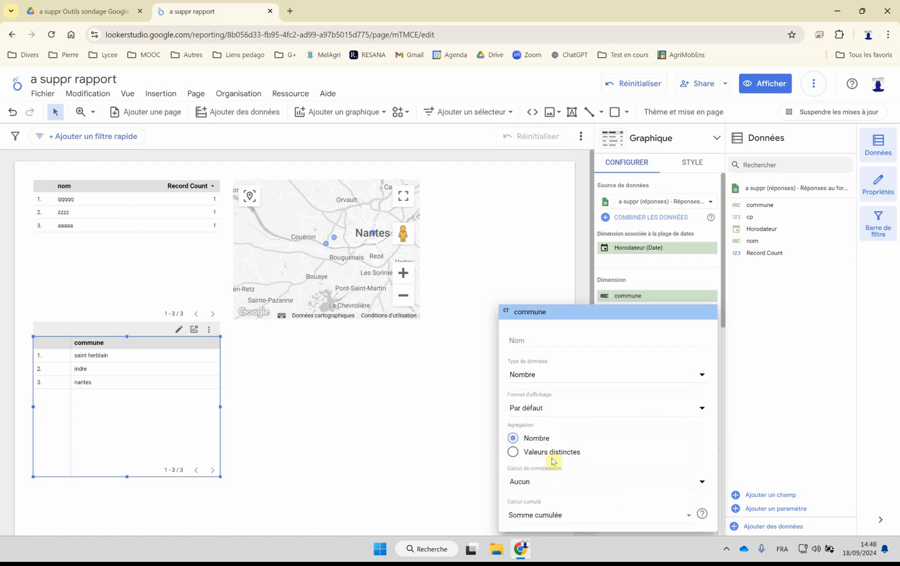
click(538, 516)
click(537, 515)
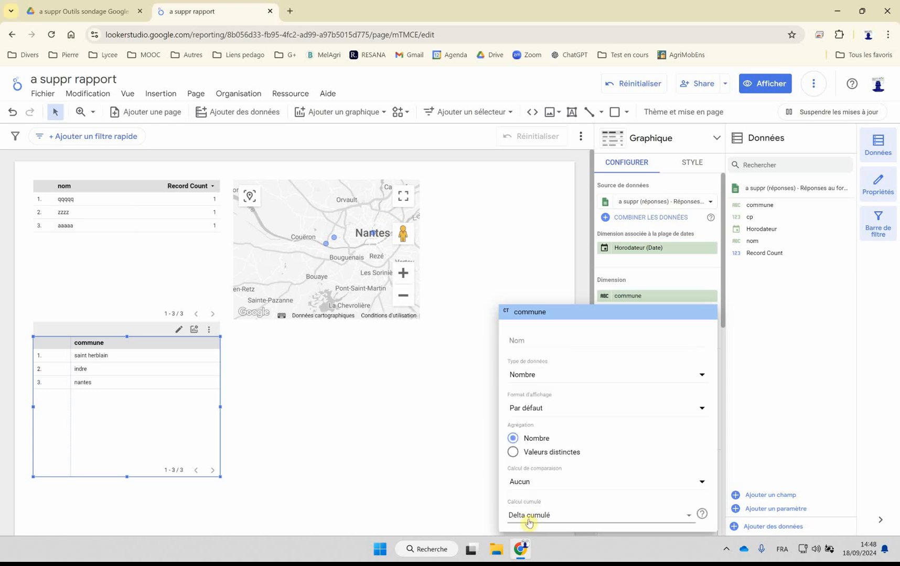
click(534, 518)
click(521, 379)
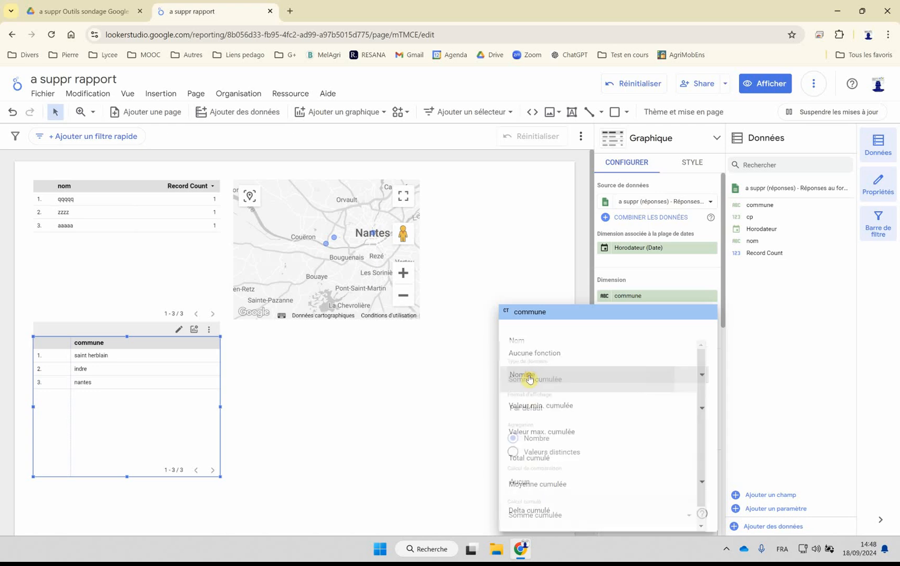
click(430, 444)
scroll(638, 433, down, 5)
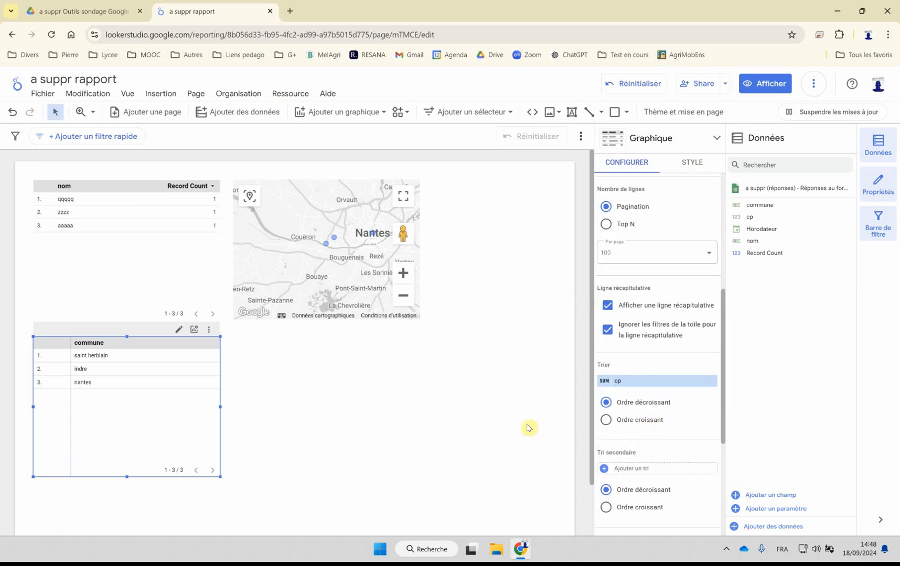
scroll(635, 394, up, 5)
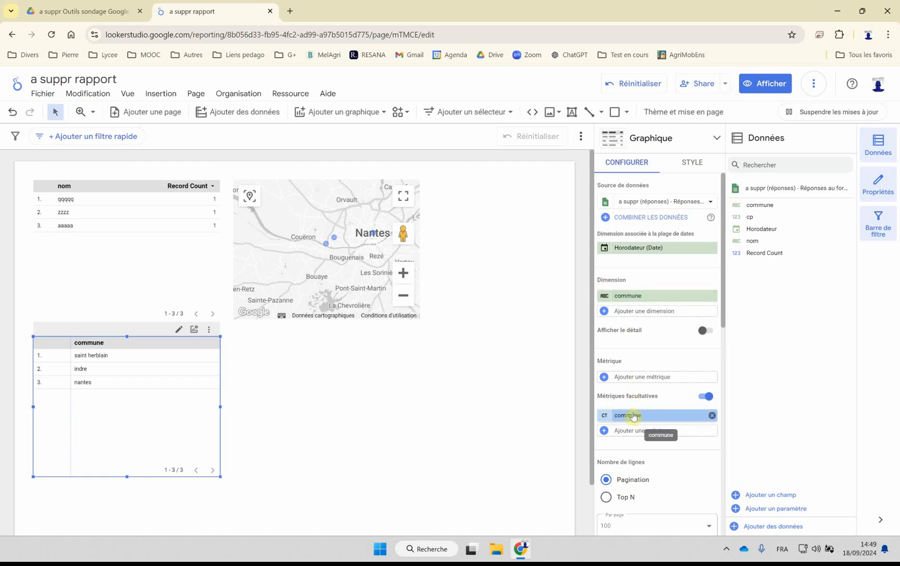
Step: Move commune from the optional metrics to the table's main metrics and set its cumulative calculation to Total cumulé
drag(631, 417, 636, 377)
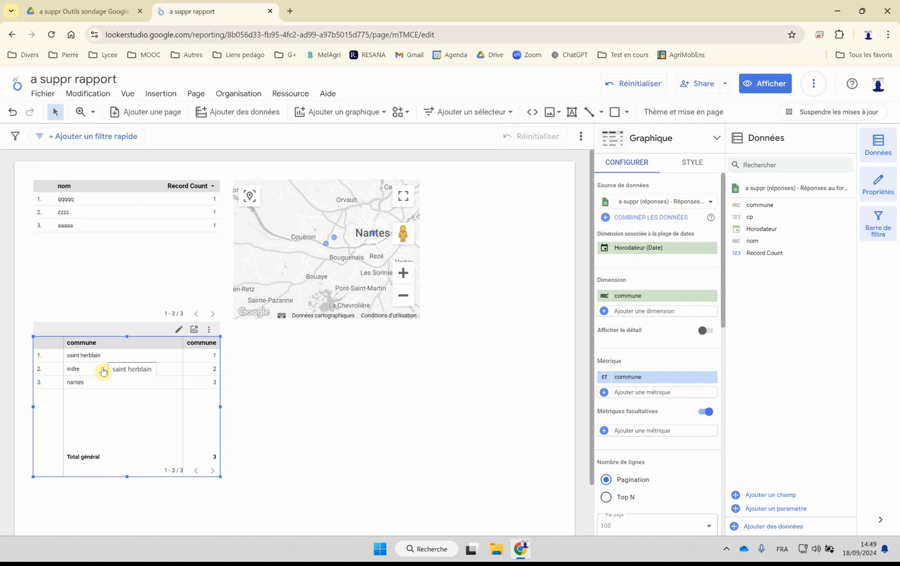
click(600, 377)
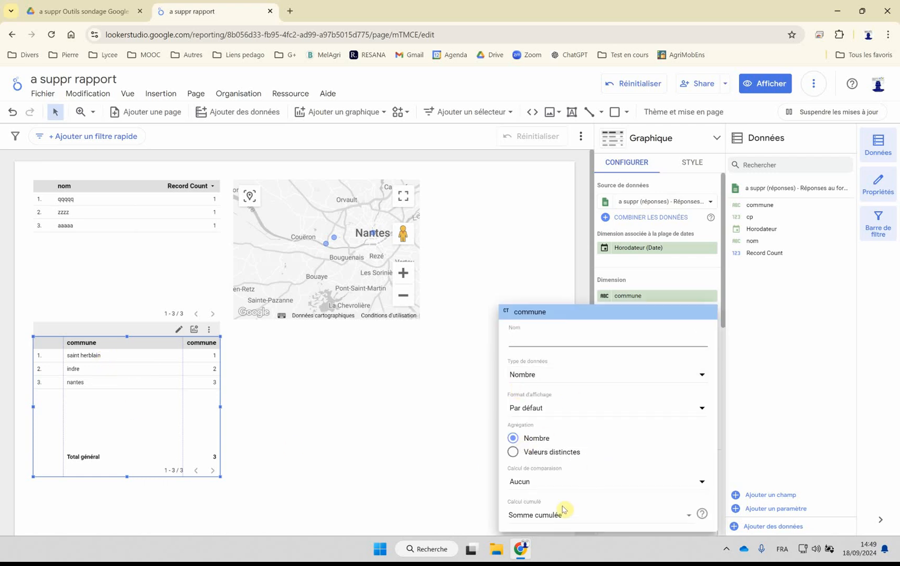
click(546, 518)
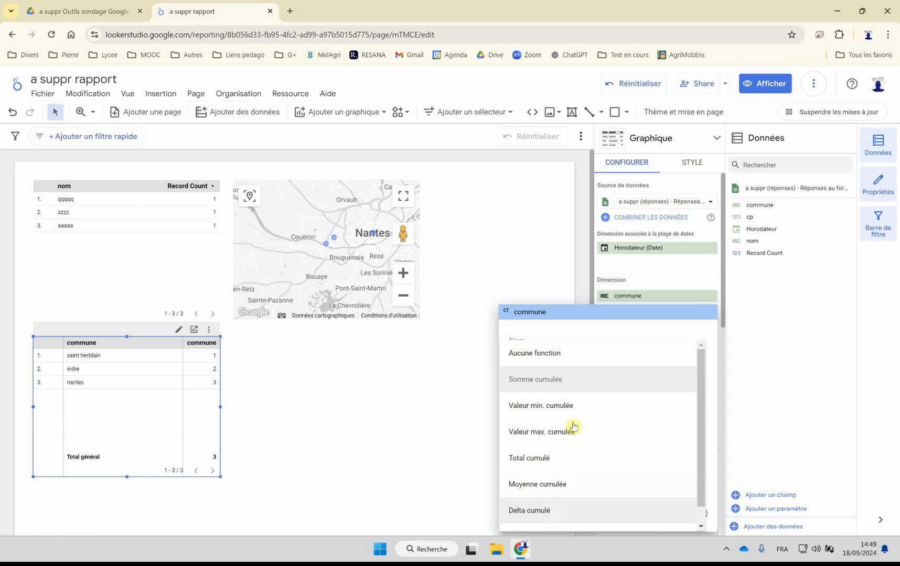
click(545, 460)
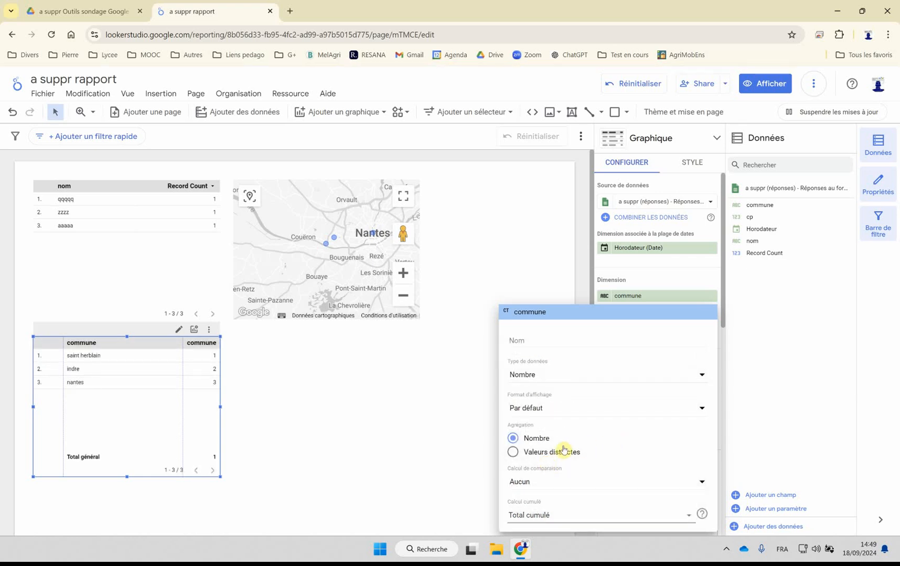
Step: Set the commune metric's cumulative calculation to Aucune fonction and deselect the table
click(545, 516)
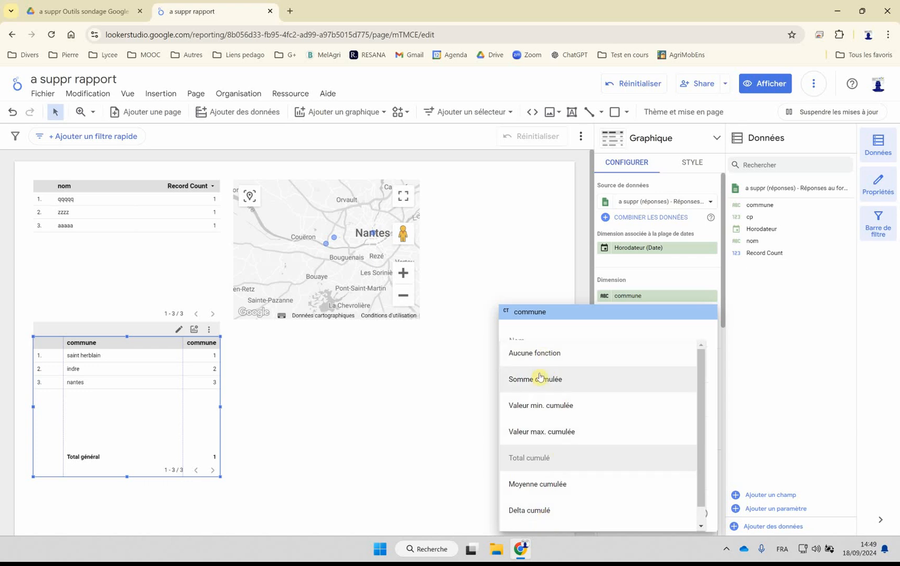
click(540, 351)
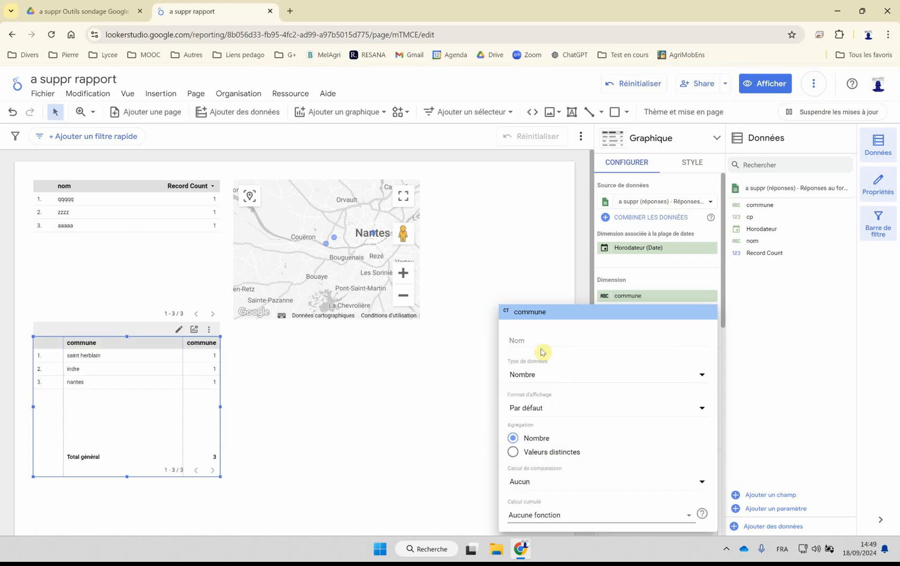
click(446, 417)
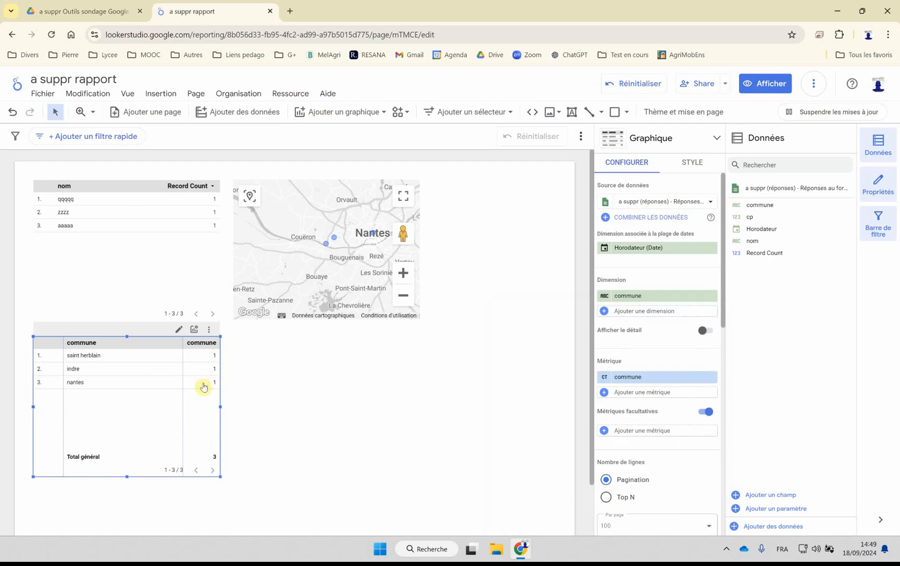
click(339, 410)
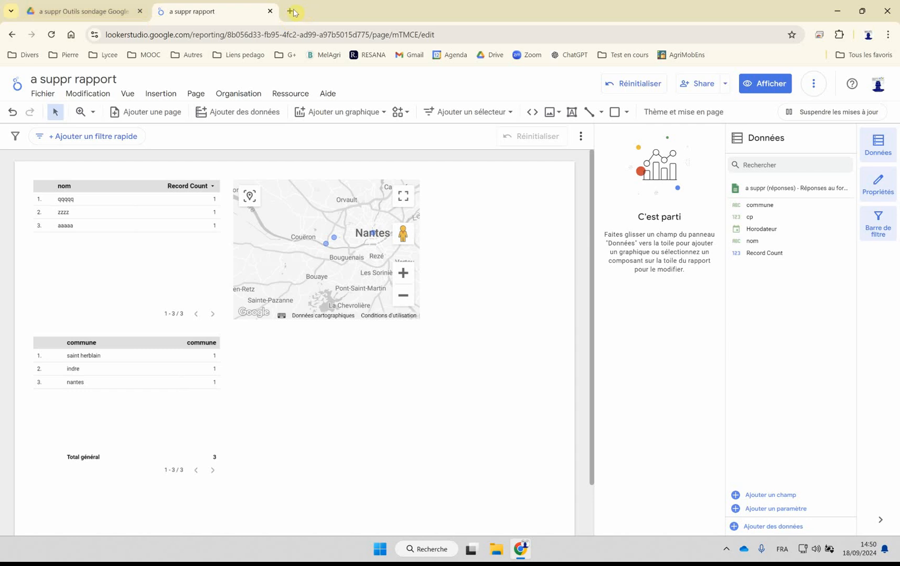
Step: Open a private browsing window and load the survey form from the copied link
click(43, 12)
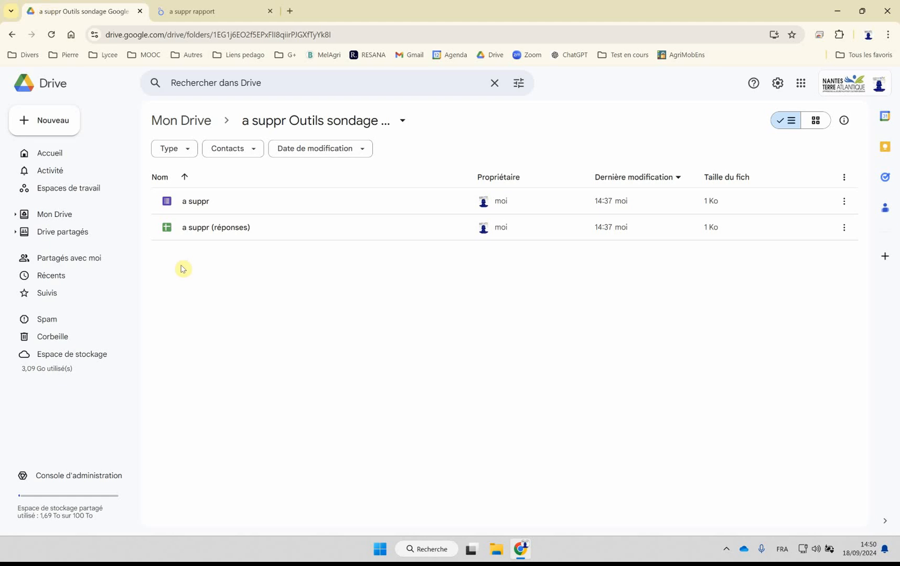
click(887, 35)
click(760, 88)
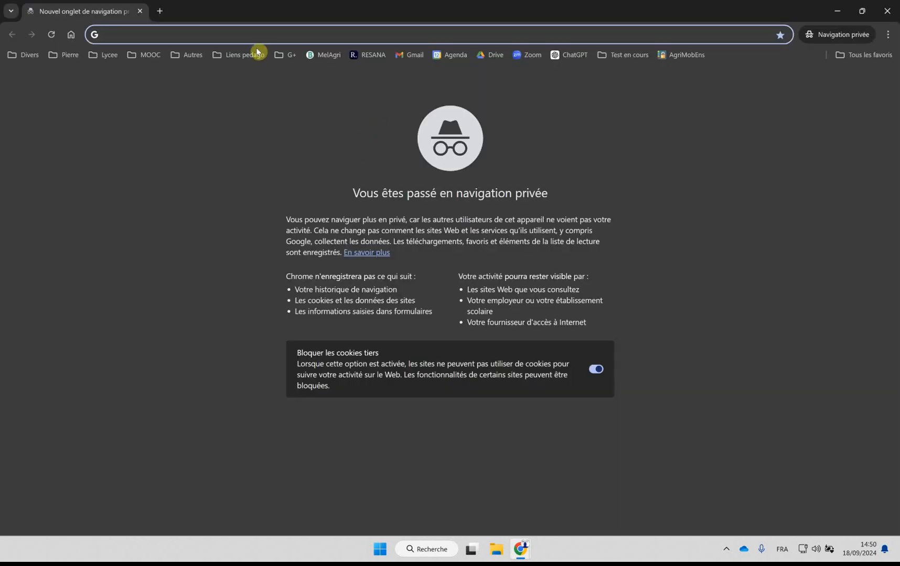
text(https://forms.gle/QzUCF2UbsCfA1qxq9)
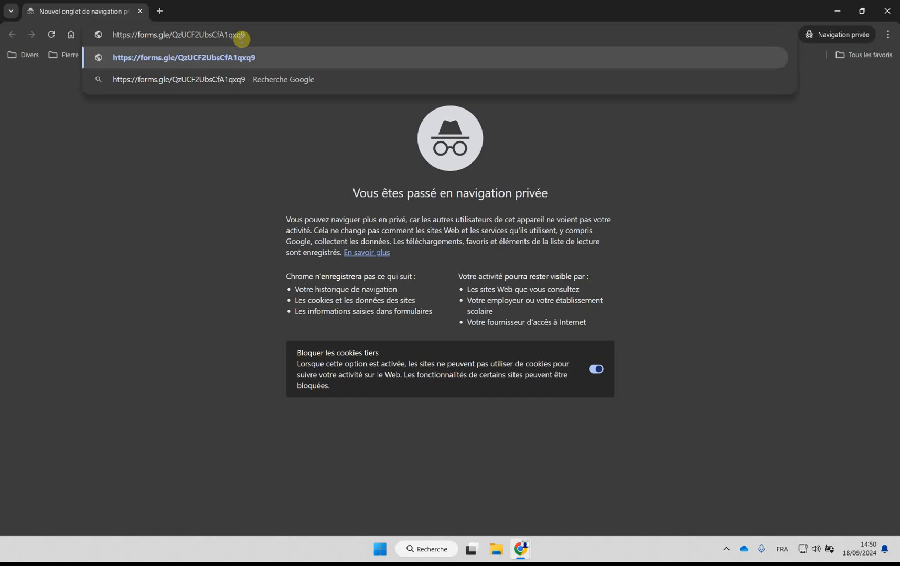
key(Return)
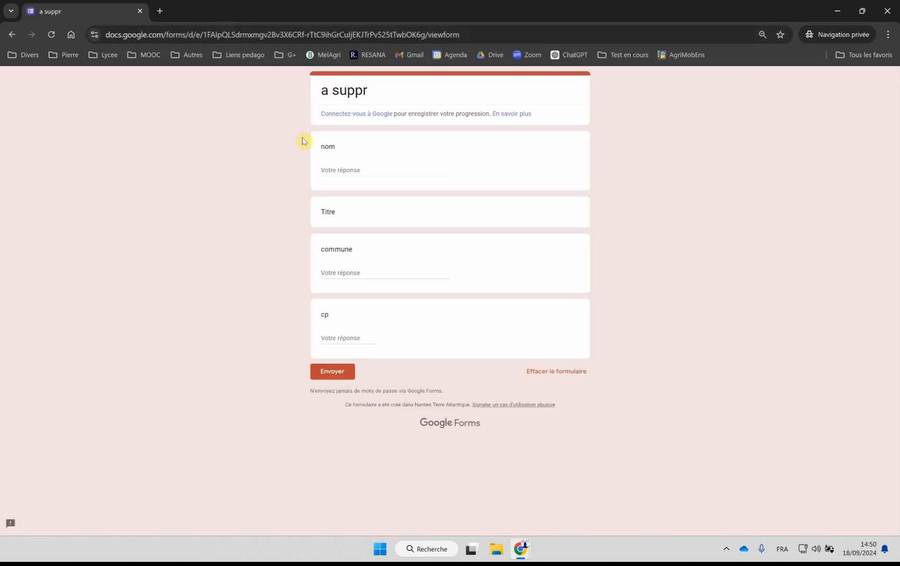
Step: Fill in the form with nom wwwww, commune nantes and cp 44000, and submit the response
click(369, 171)
text(wwwww)
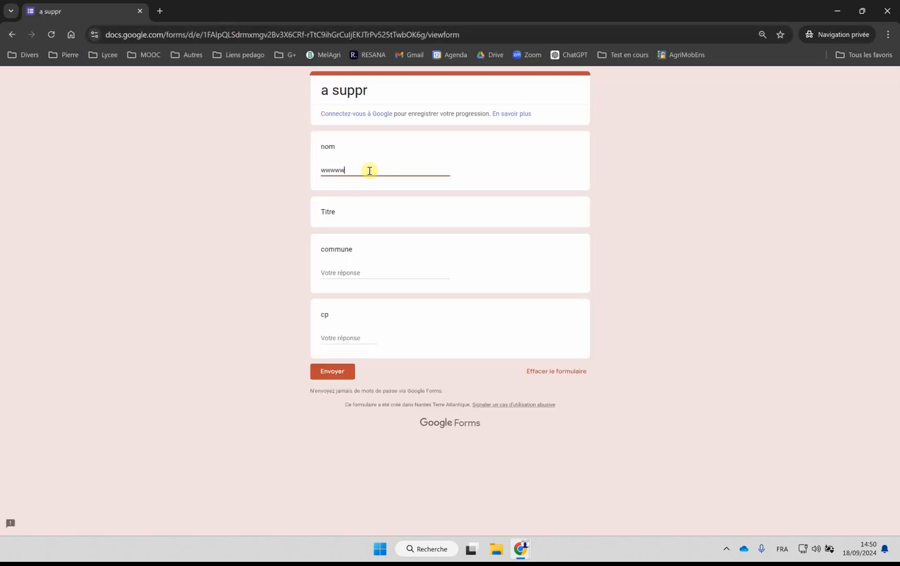
click(342, 272)
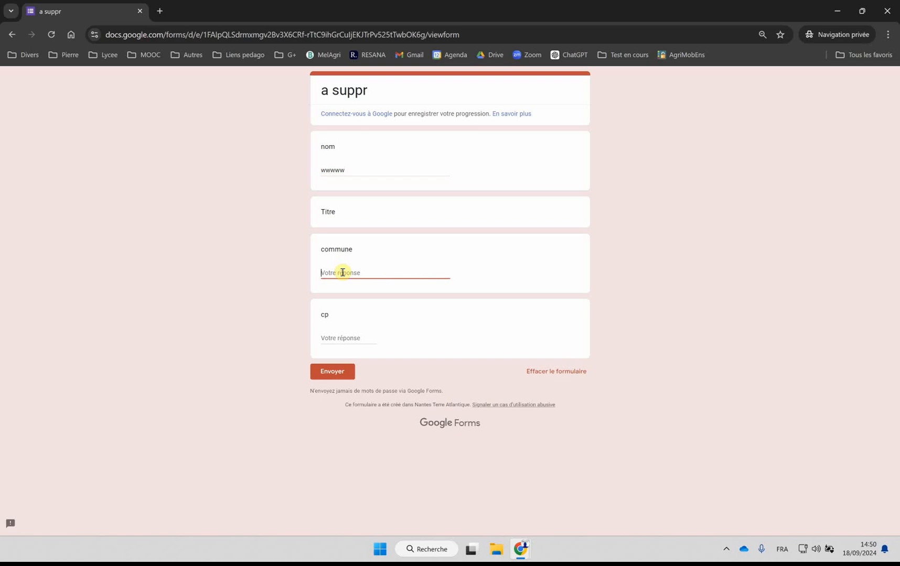
text(nantes)
click(338, 338)
text(44000)
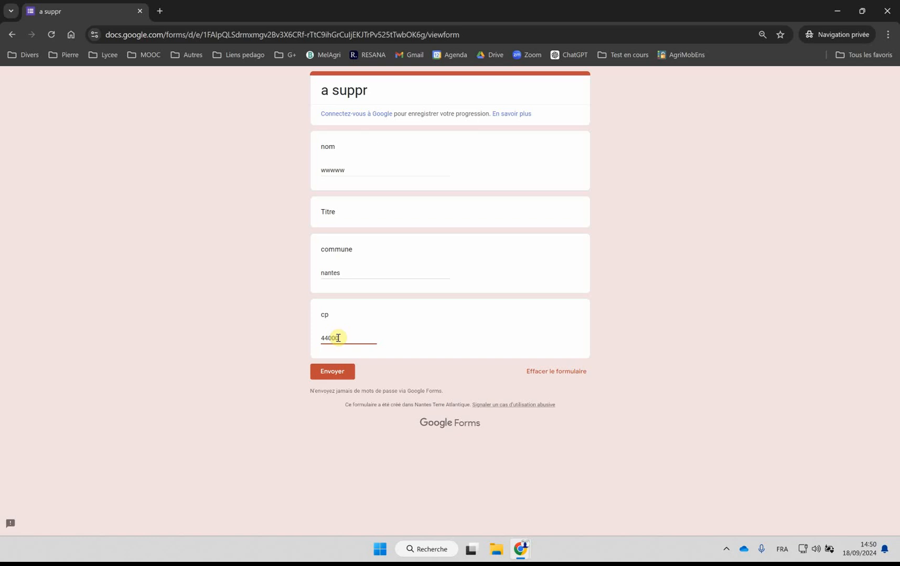
click(326, 372)
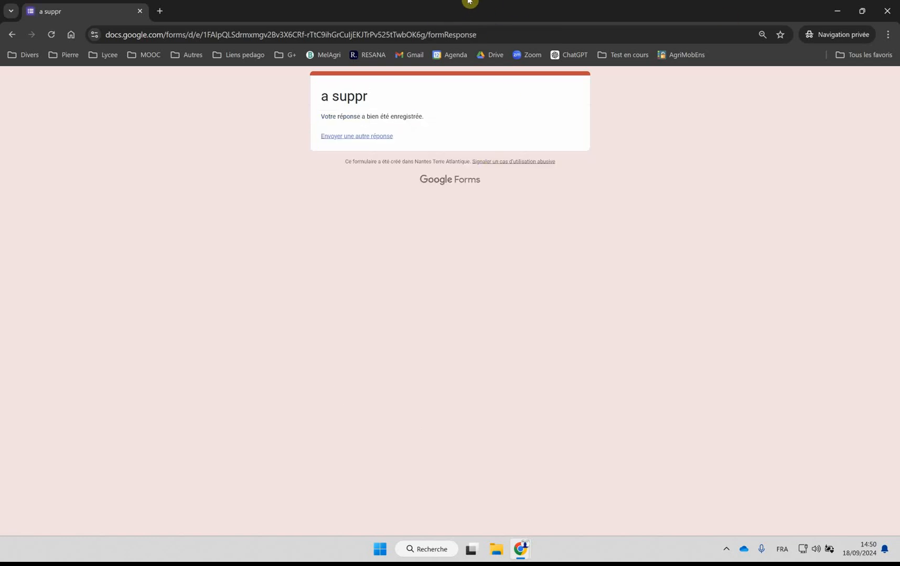
Step: Check the new response in the a suppr (réponses) spreadsheet in the Drive folder, and return to the Looker Studio report
click(837, 12)
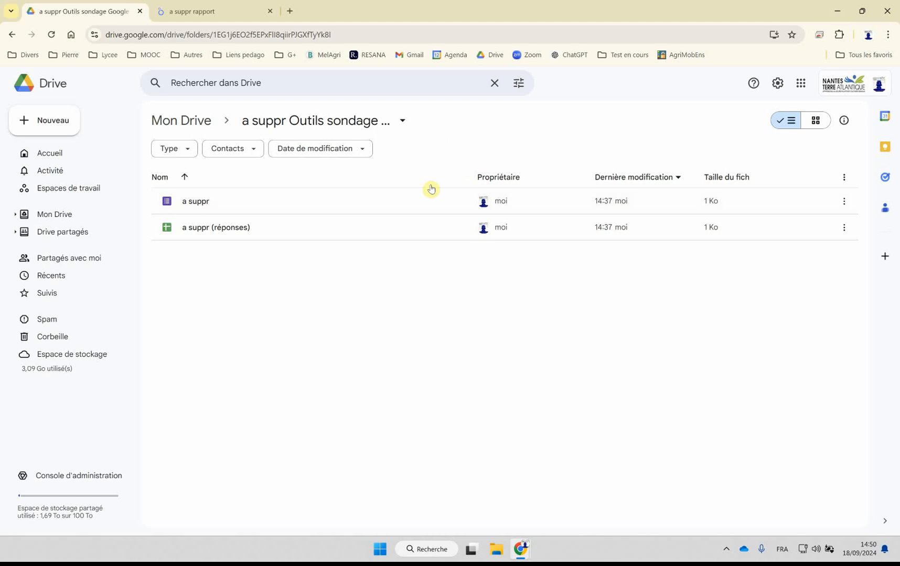
double_click(199, 230)
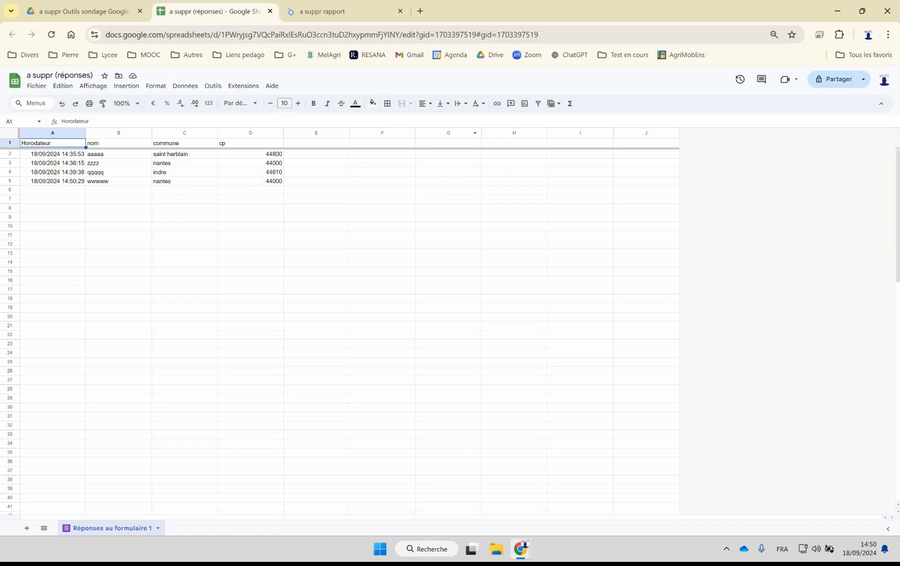
click(298, 16)
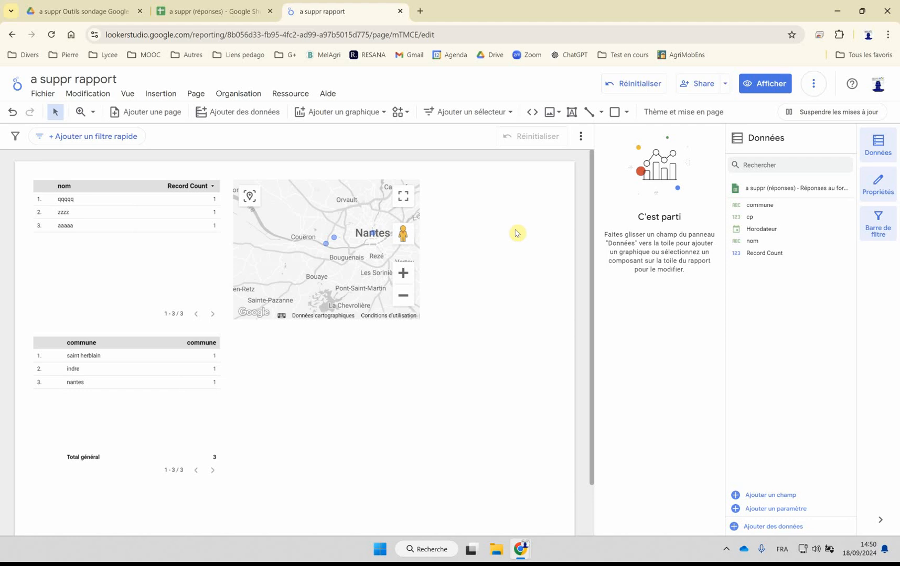
Step: Refresh the report's data so that its tables include the new form response
click(288, 94)
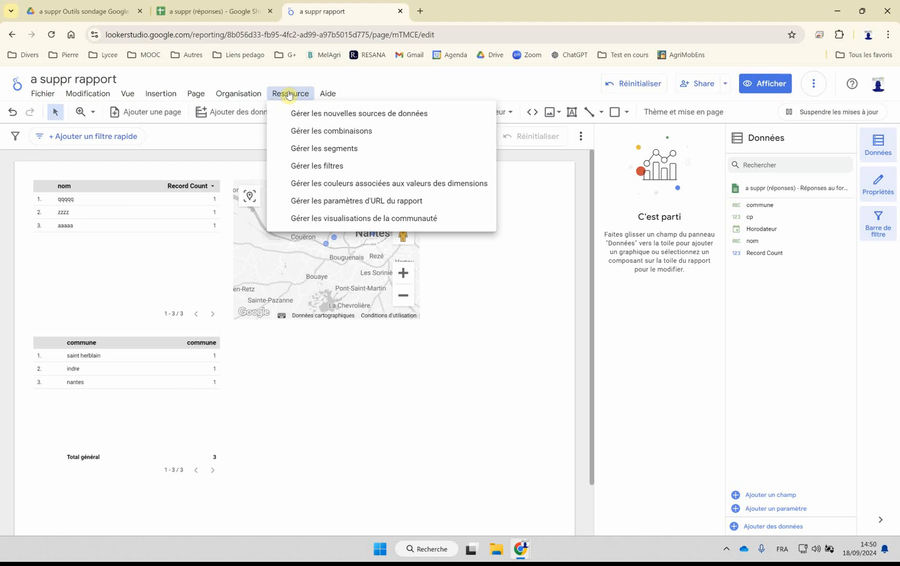
click(817, 86)
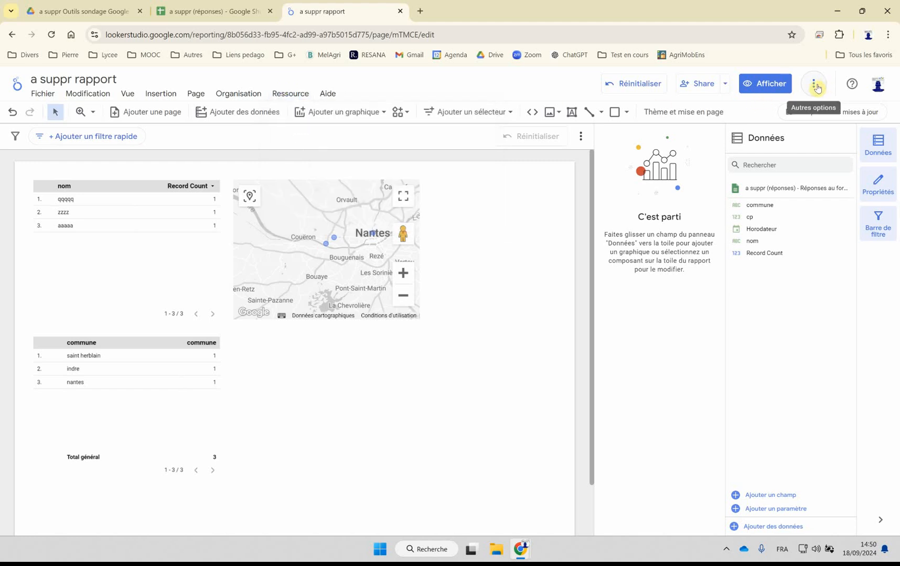
click(816, 87)
click(774, 114)
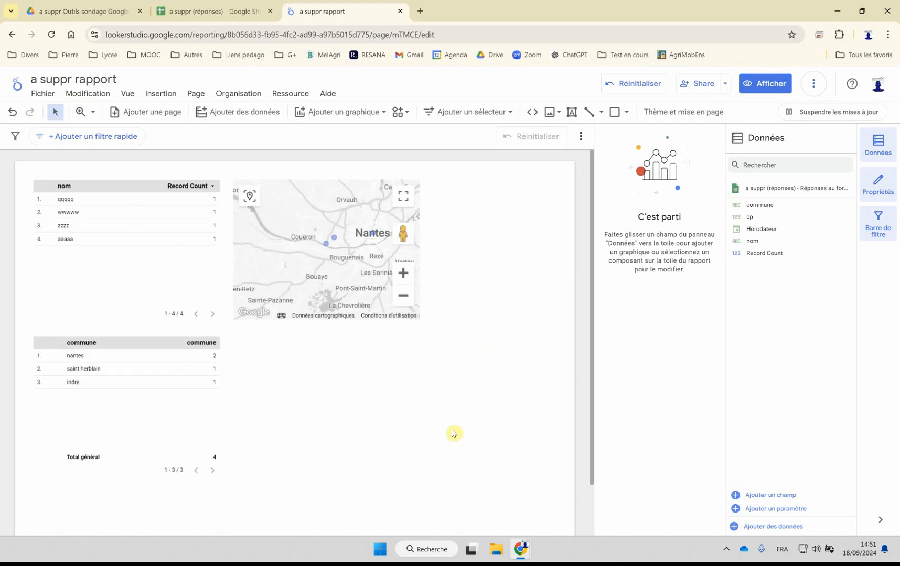
Step: Add commune as the Taille metric of the map so that it controls the bubble size
mouse_move(111, 365)
click(326, 280)
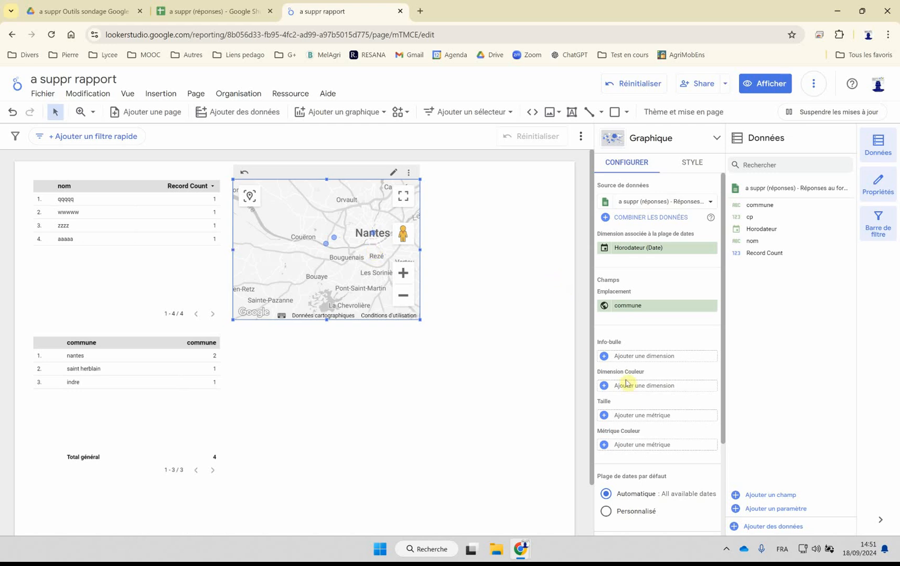
click(636, 417)
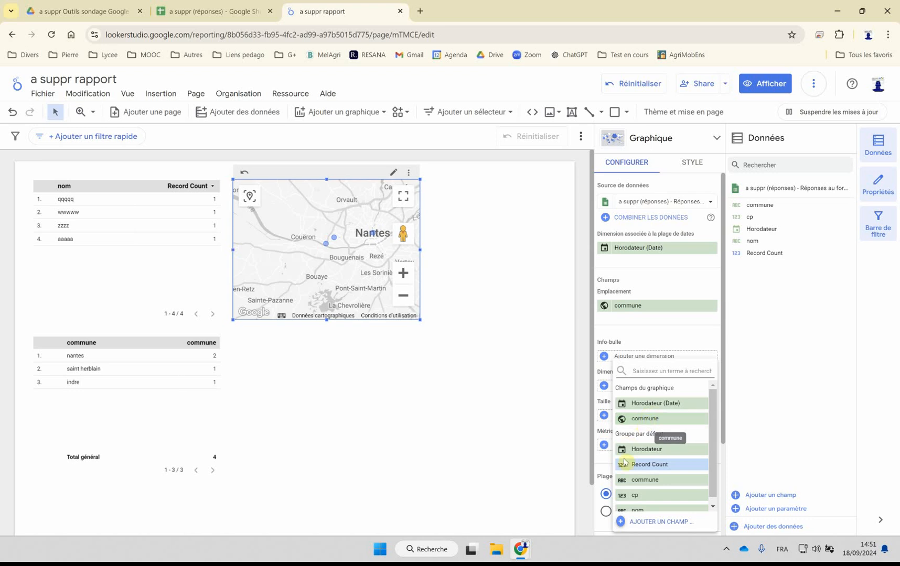
click(642, 481)
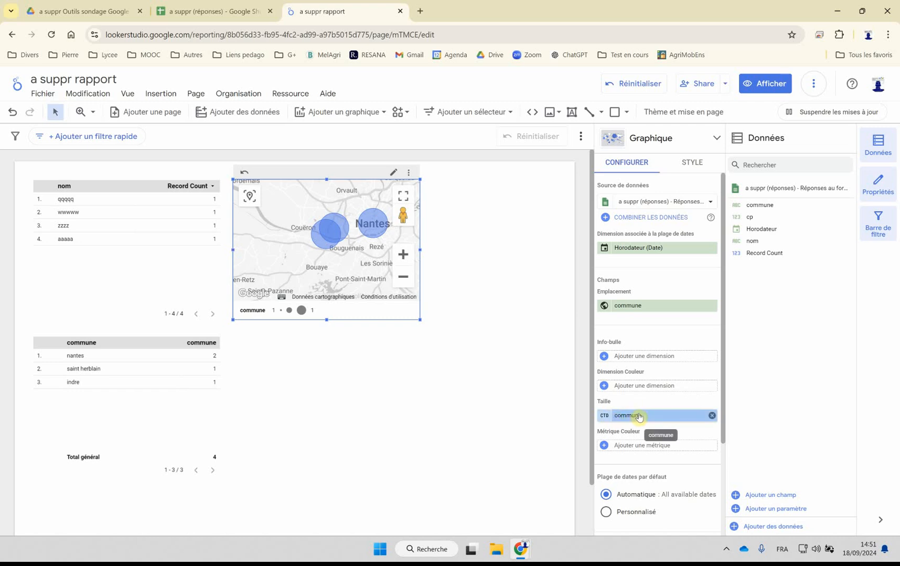
Step: Try selecting the geographic commune field as the map's Taille metric, and inspect the saint herblain bubble
click(639, 415)
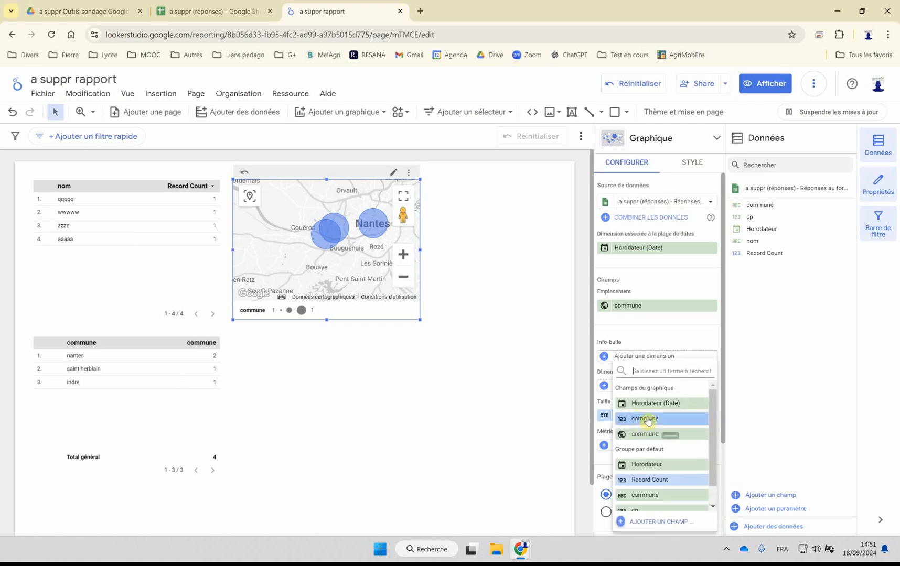
scroll(647, 432, down, 1)
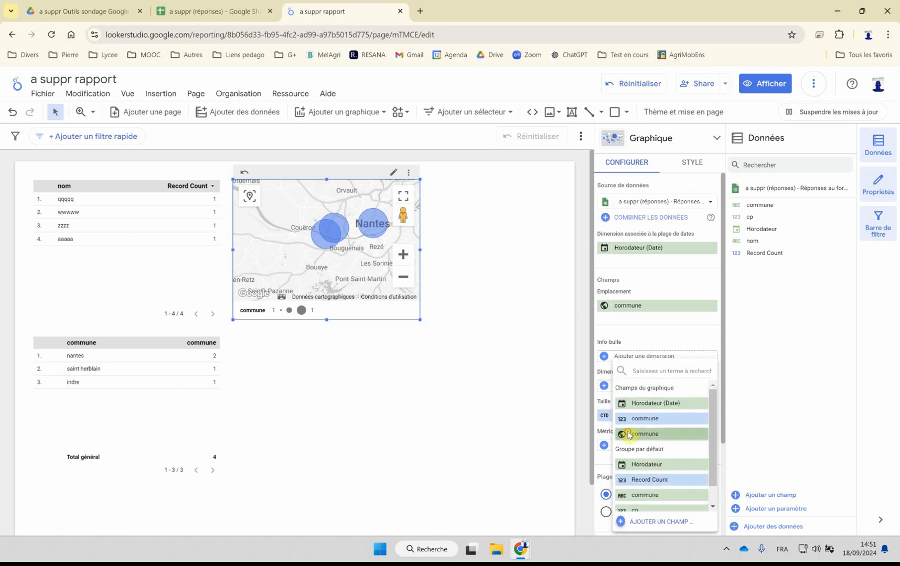
click(625, 432)
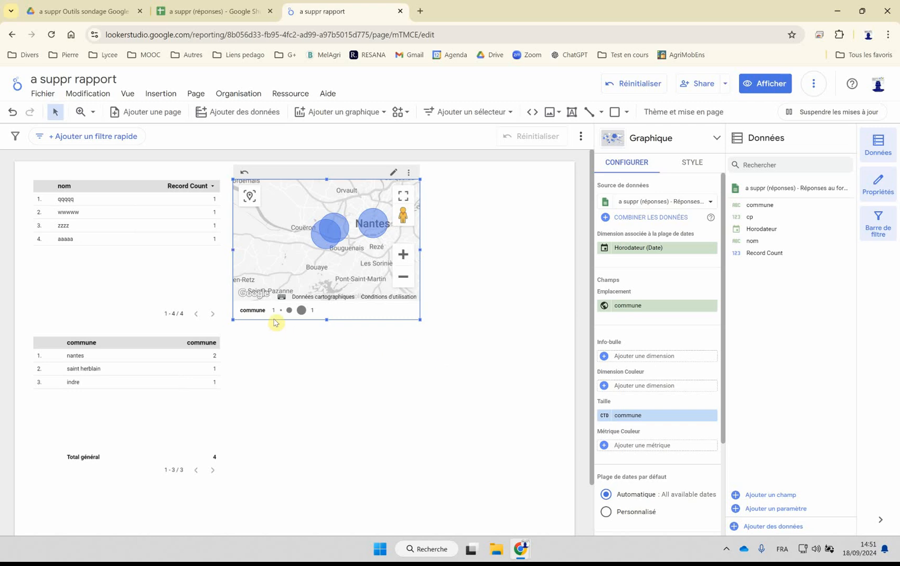
mouse_move(329, 244)
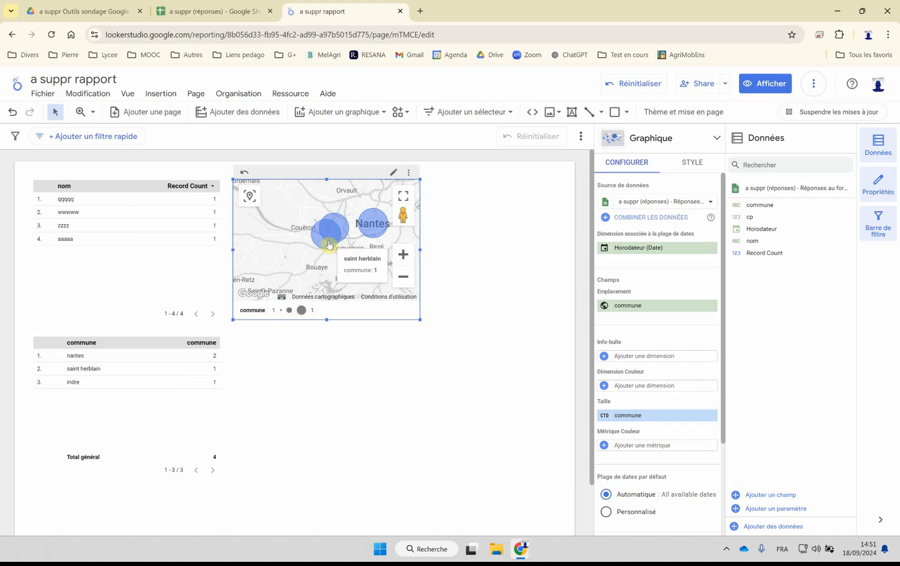
Step: Set the aggregation of the map's commune Taille metric to Nombre
mouse_move(368, 224)
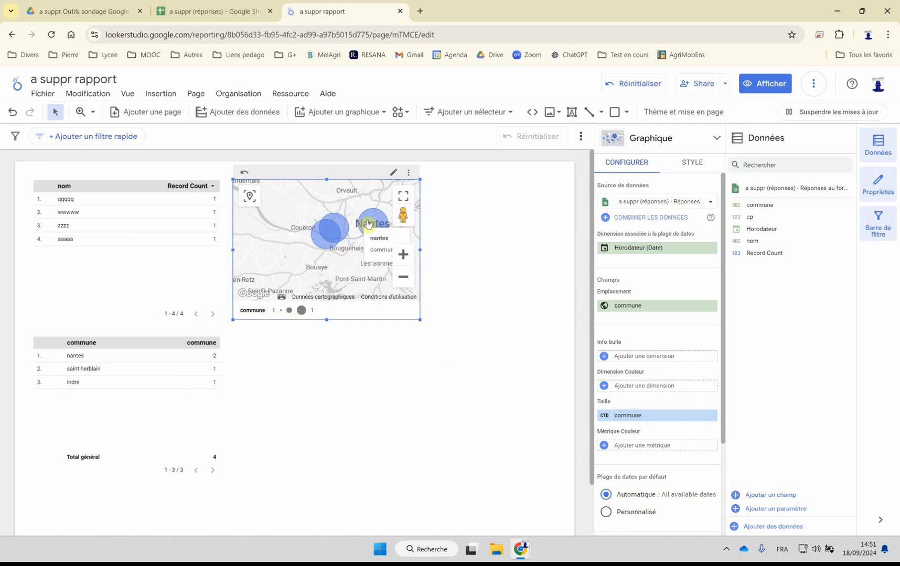
click(605, 416)
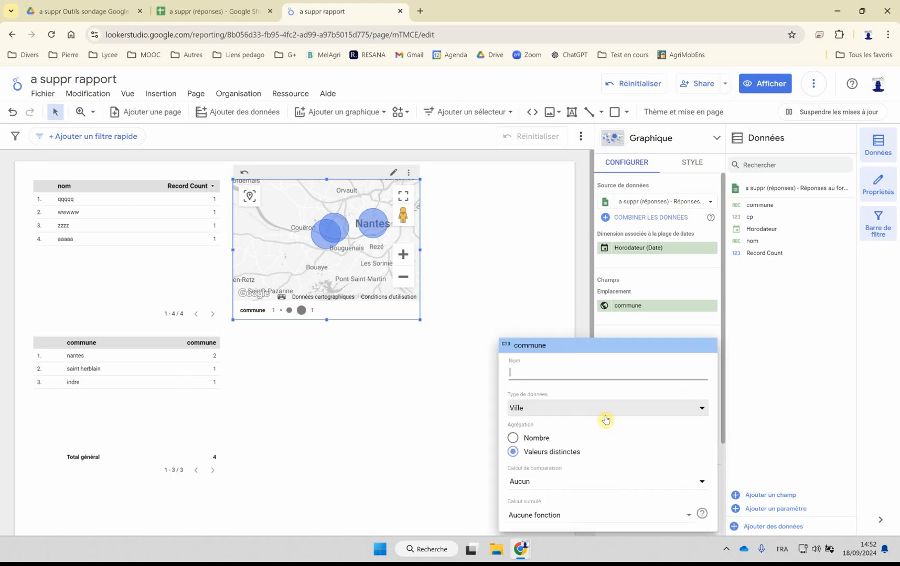
click(540, 440)
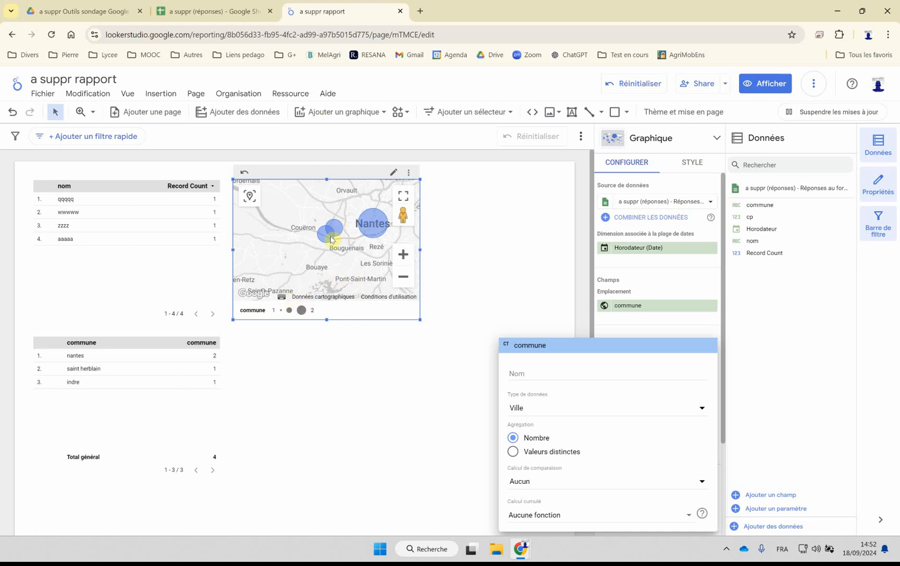
click(387, 382)
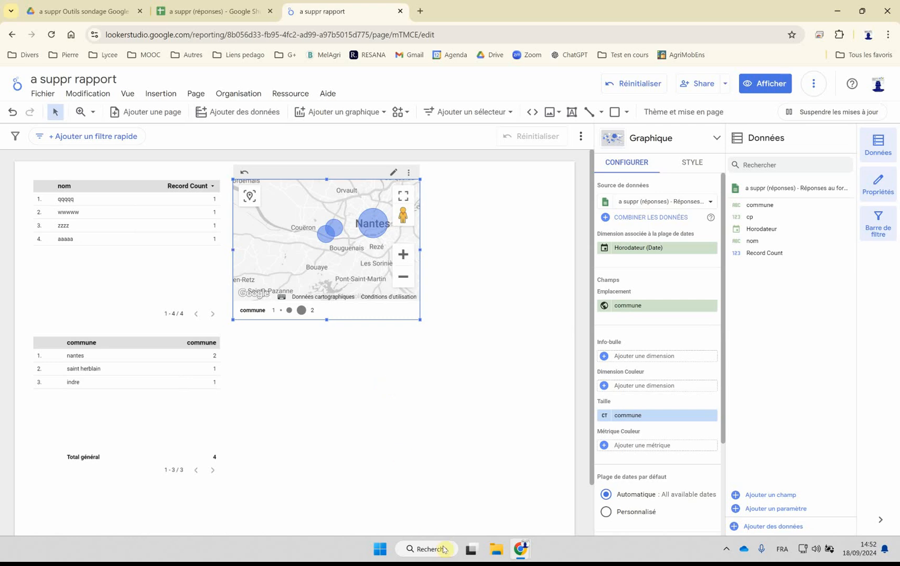
Step: Start another response in the a suppr form, with nom cccc and commune nantes
mouse_move(521, 549)
click(553, 512)
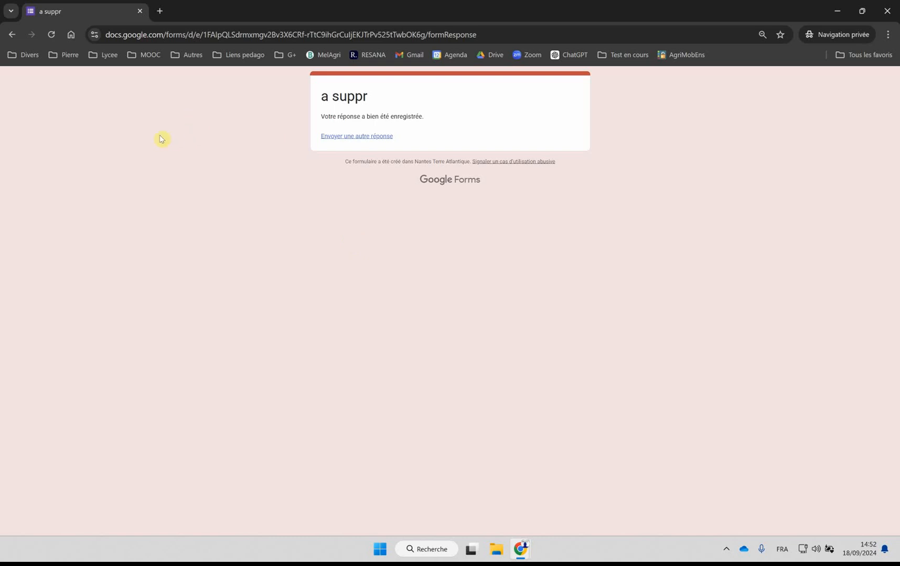
click(325, 136)
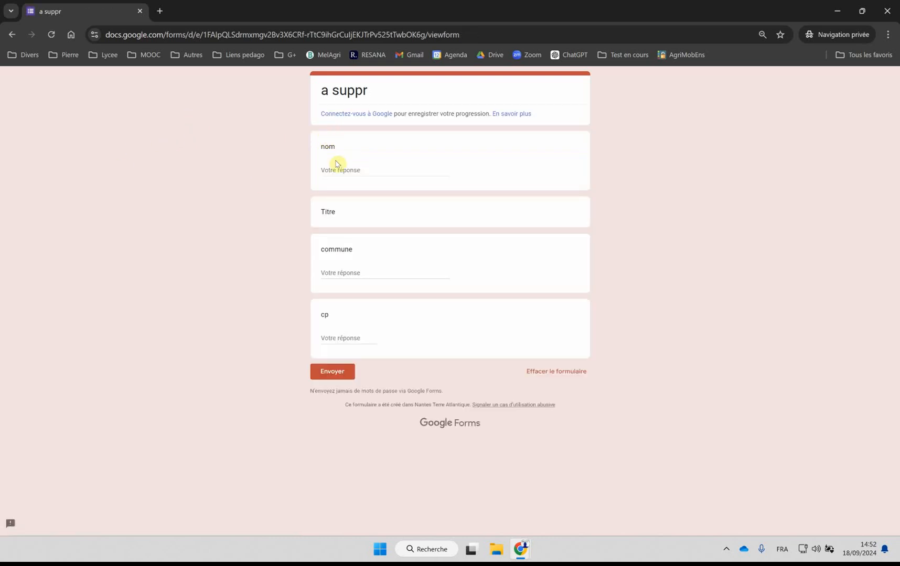
click(337, 167)
text(d)
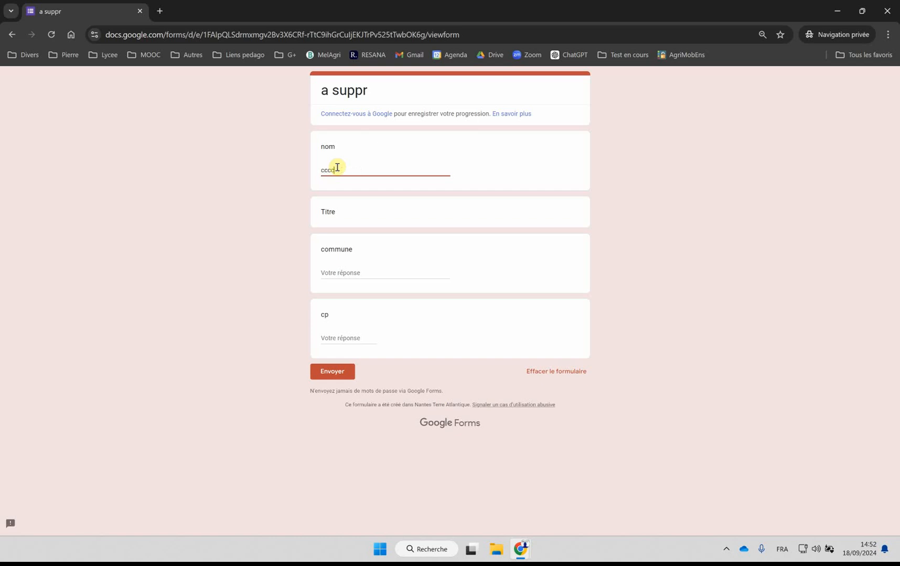
click(342, 273)
text(nantes)
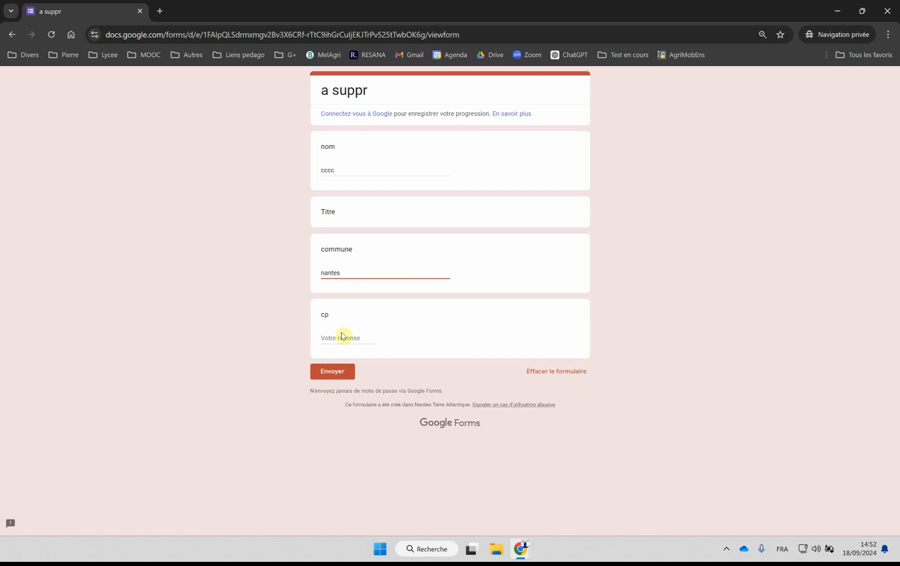
Step: Enter 44000 as the cp and submit the form response
click(341, 337)
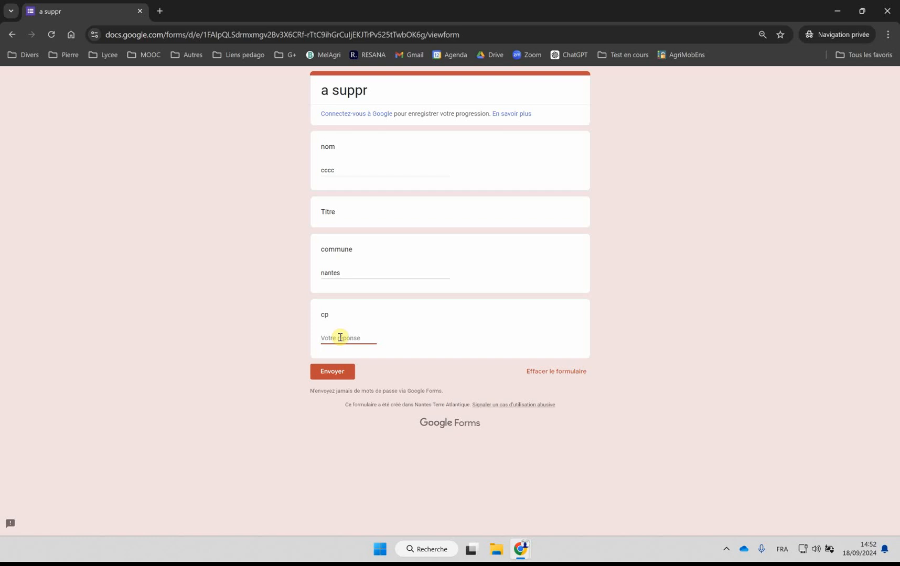
text(433)
key(BackSpace)
text(4000)
click(328, 374)
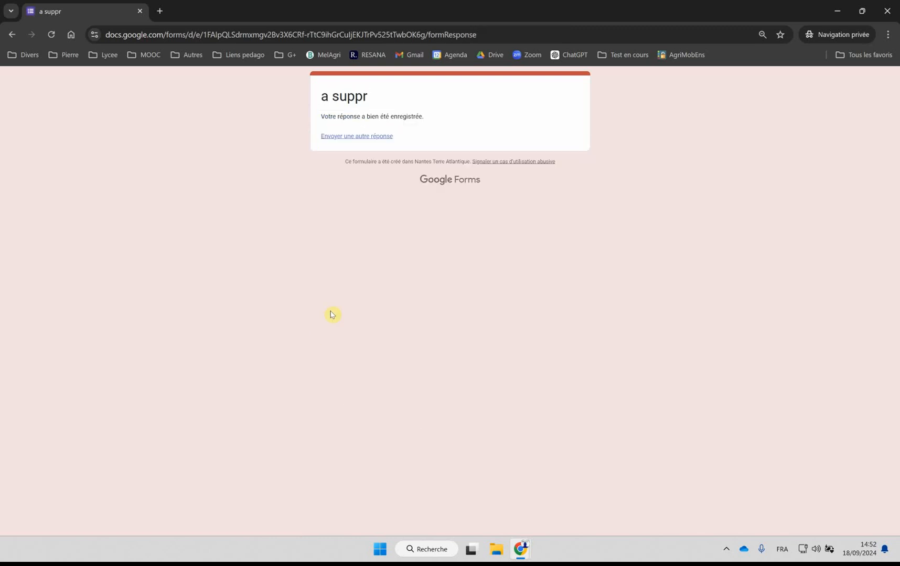
Step: Return to the Looker Studio report, refresh its data and inspect the Nantes bubble on the map
mouse_move(518, 552)
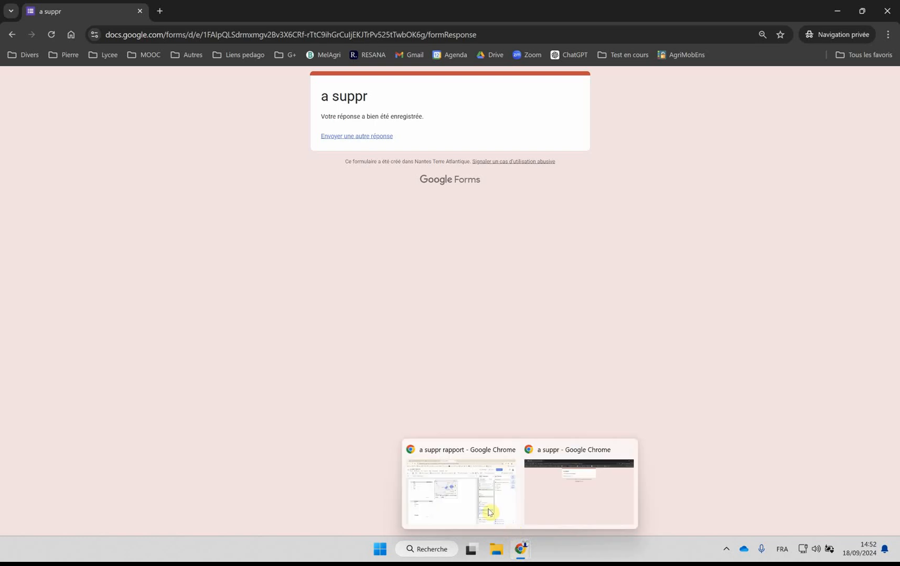
click(511, 527)
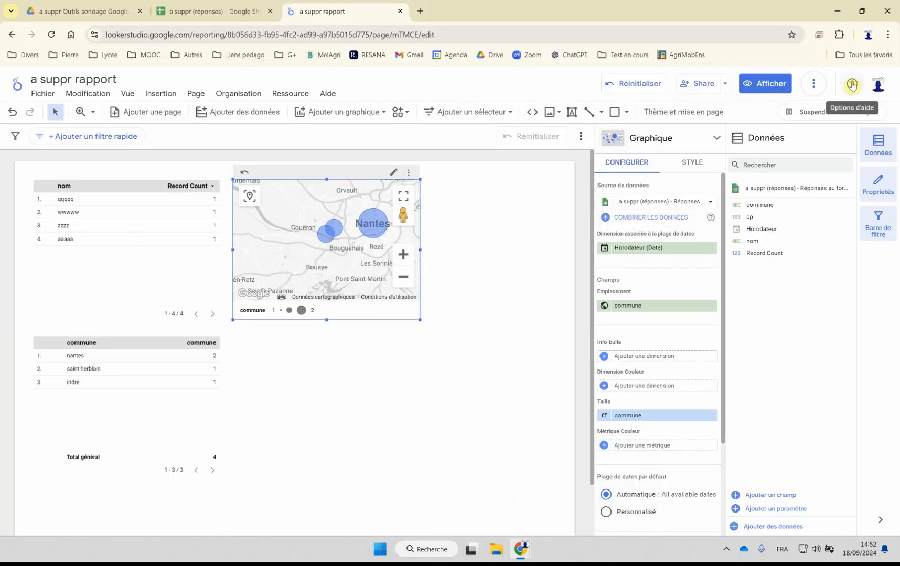
click(813, 84)
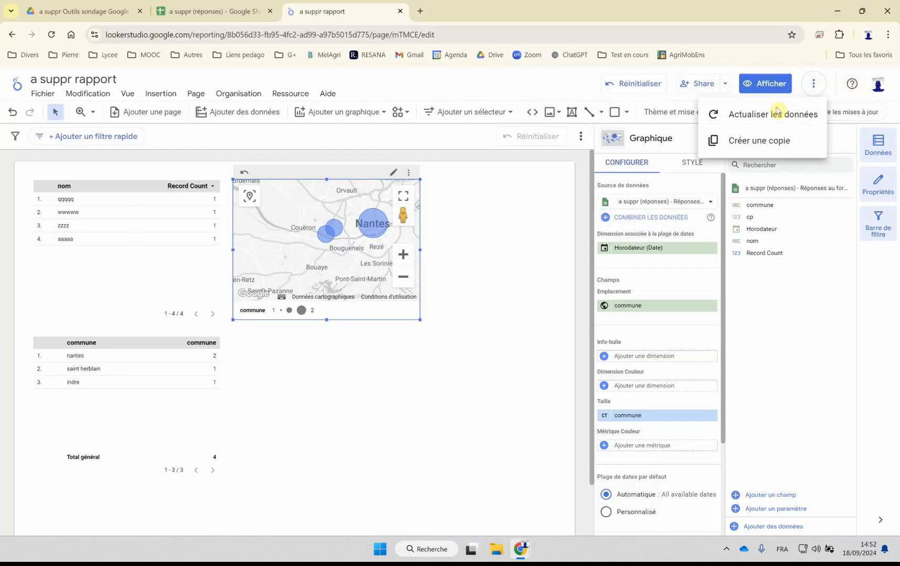
click(742, 114)
mouse_move(380, 233)
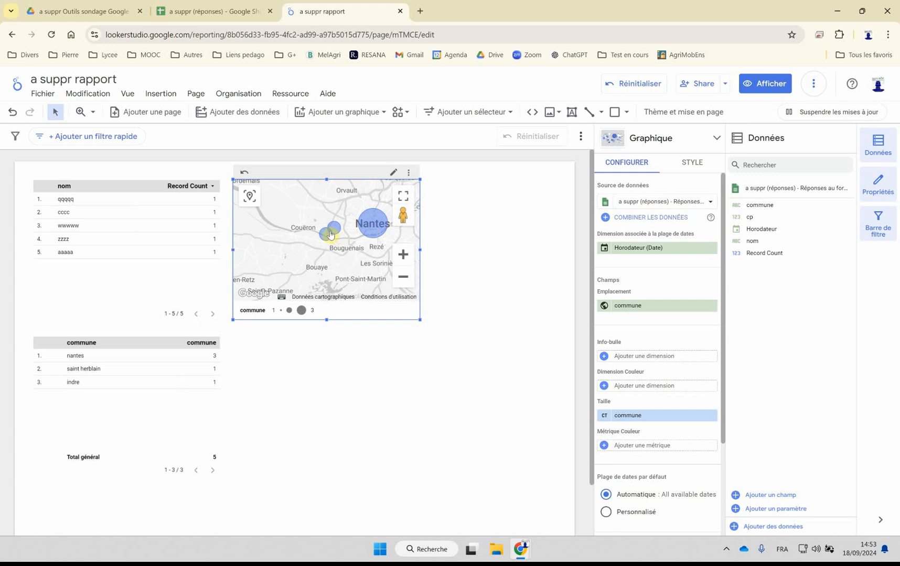
click(346, 381)
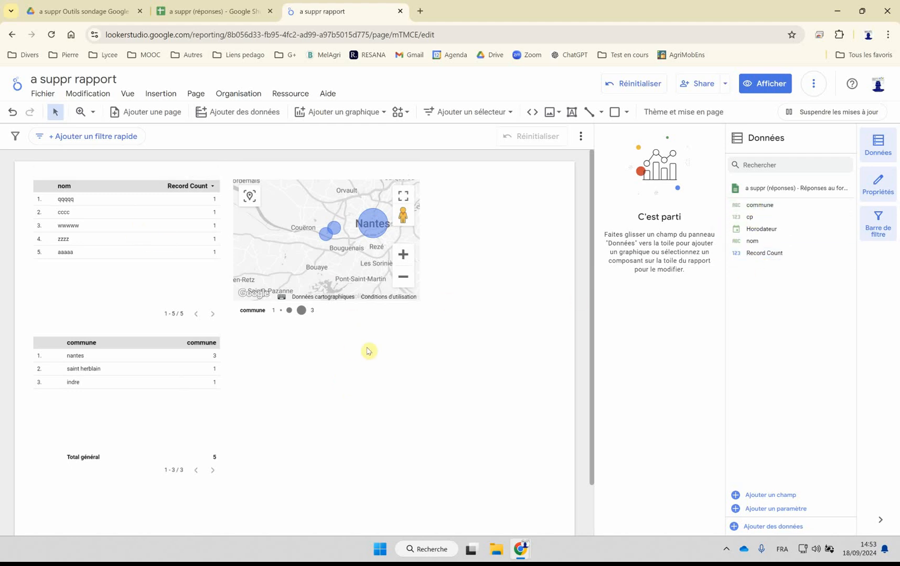
click(338, 113)
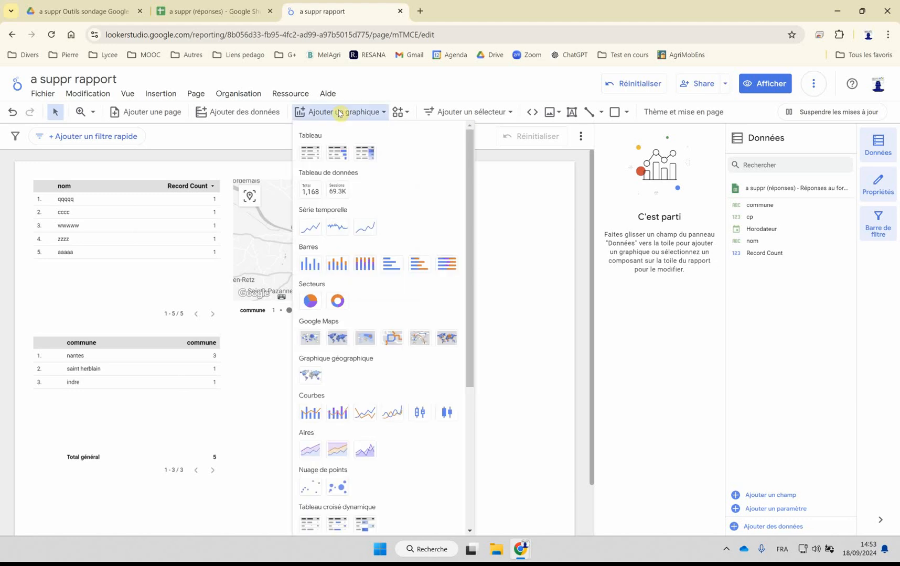
click(517, 393)
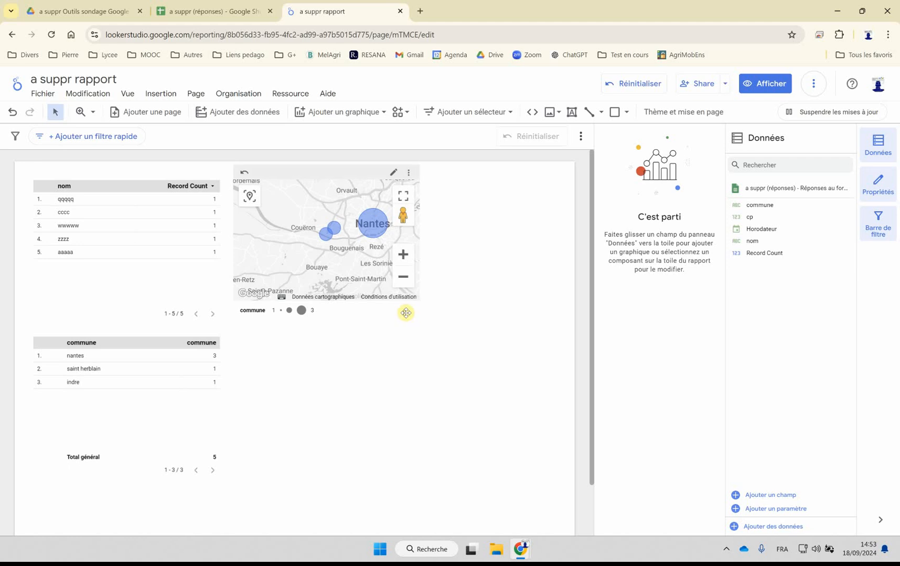
Step: Check the cross-filtering setting (Filtrage croisé) of the nom table, the map and the commune table
click(126, 232)
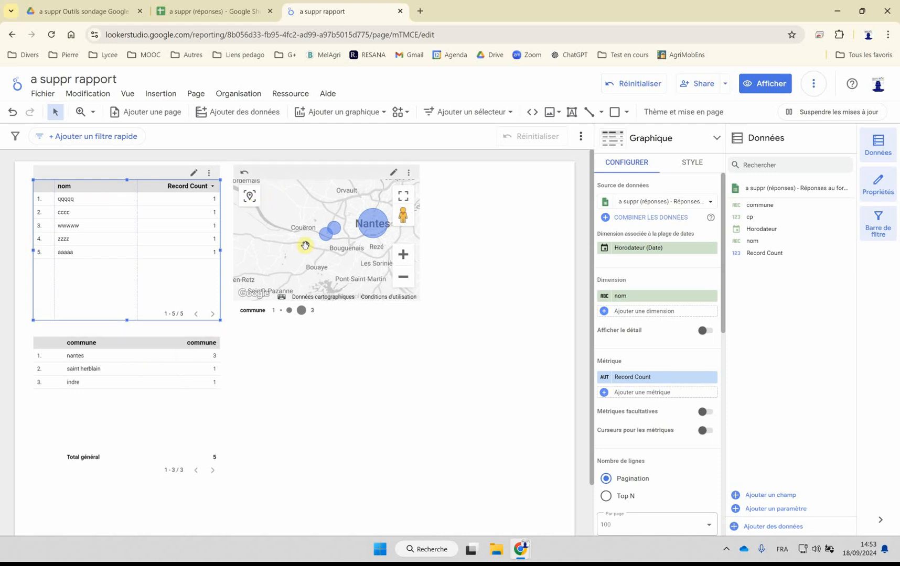
scroll(632, 263, down, 10)
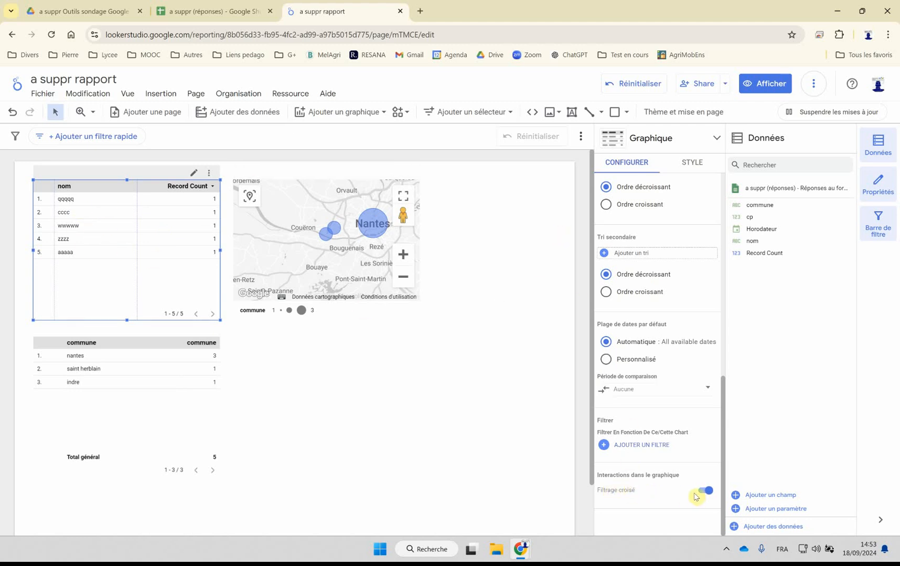
click(379, 289)
scroll(622, 387, down, 3)
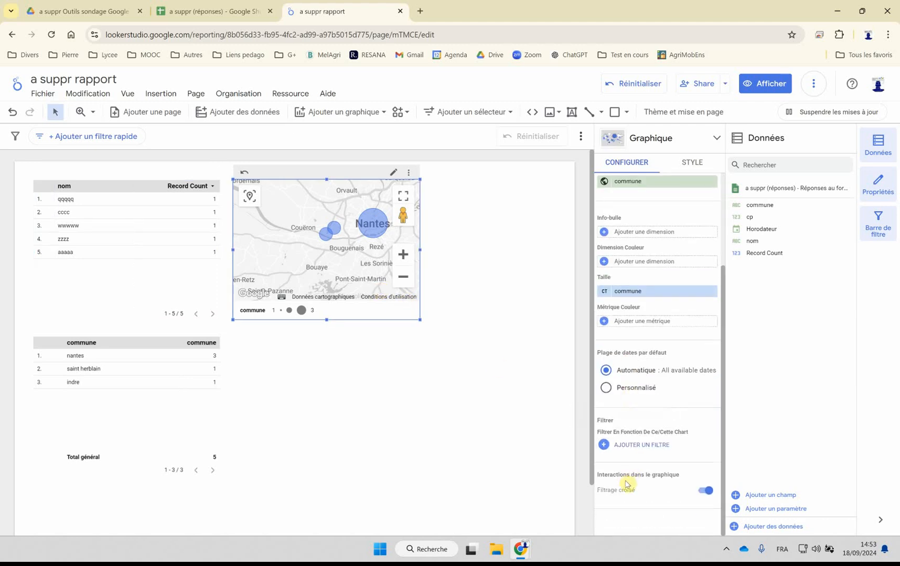
click(209, 388)
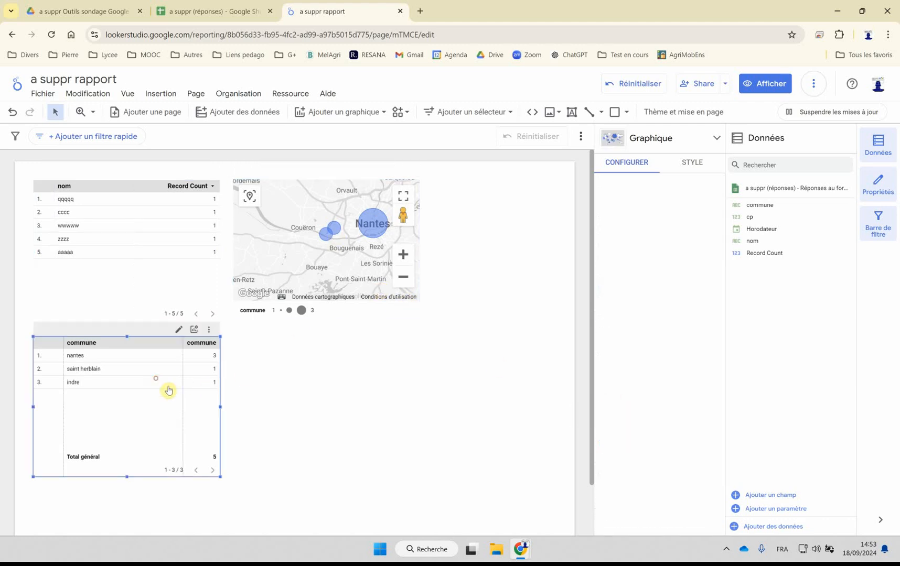
scroll(633, 394, down, 4)
scroll(657, 413, down, 4)
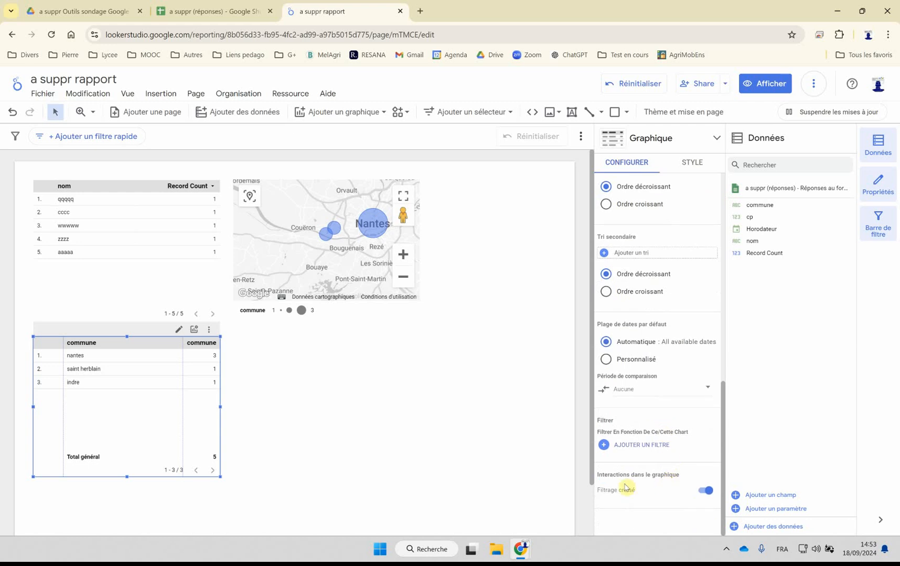
click(409, 412)
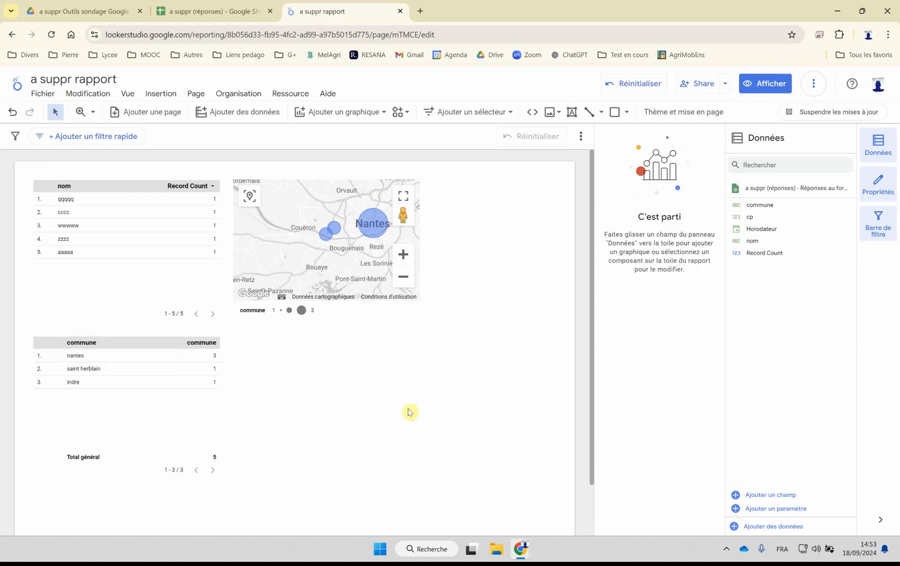
Step: Cross-filter the report on nantes from the commune table, and compare the filtered names with the a suppr (réponses) spreadsheet
click(75, 359)
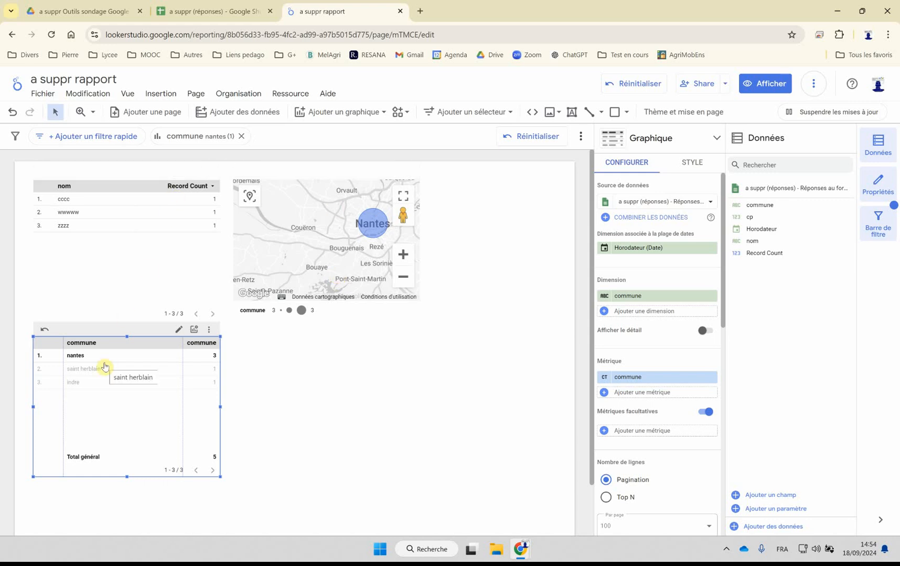
mouse_move(375, 227)
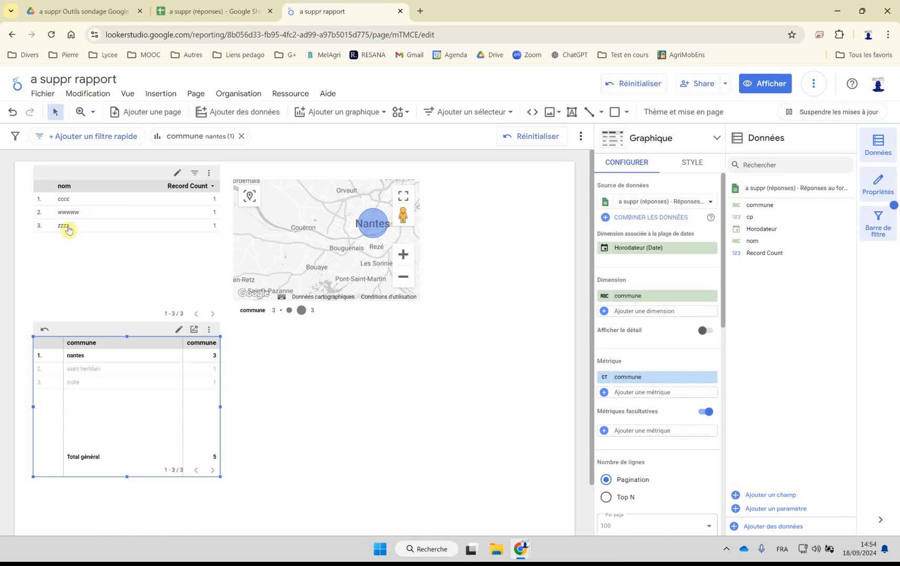
click(195, 11)
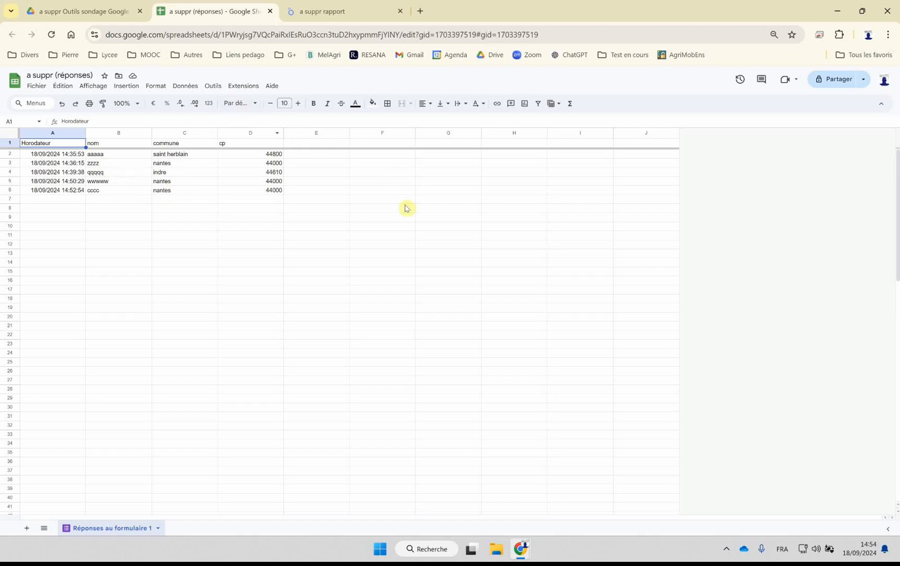
click(338, 15)
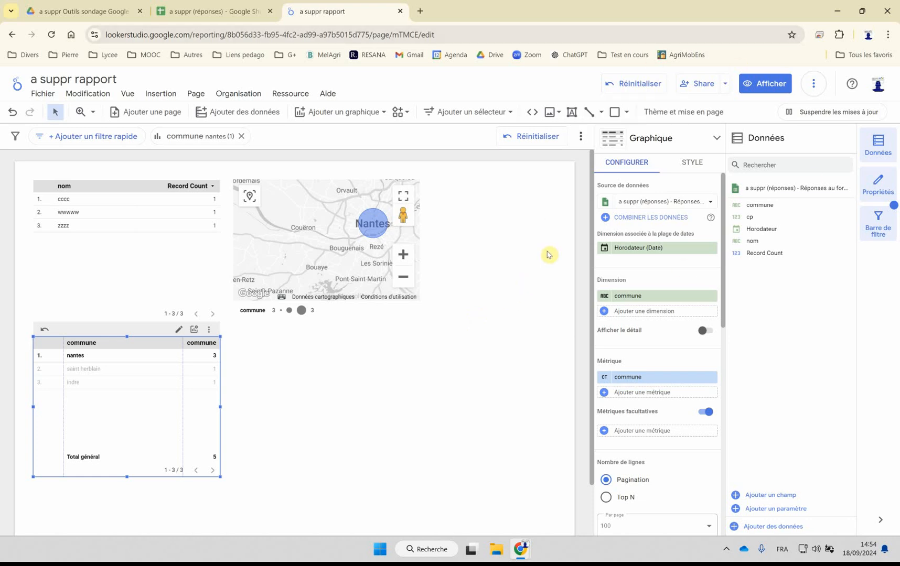
Step: Open the report's sharing settings for people and groups, and copy the report link
click(726, 85)
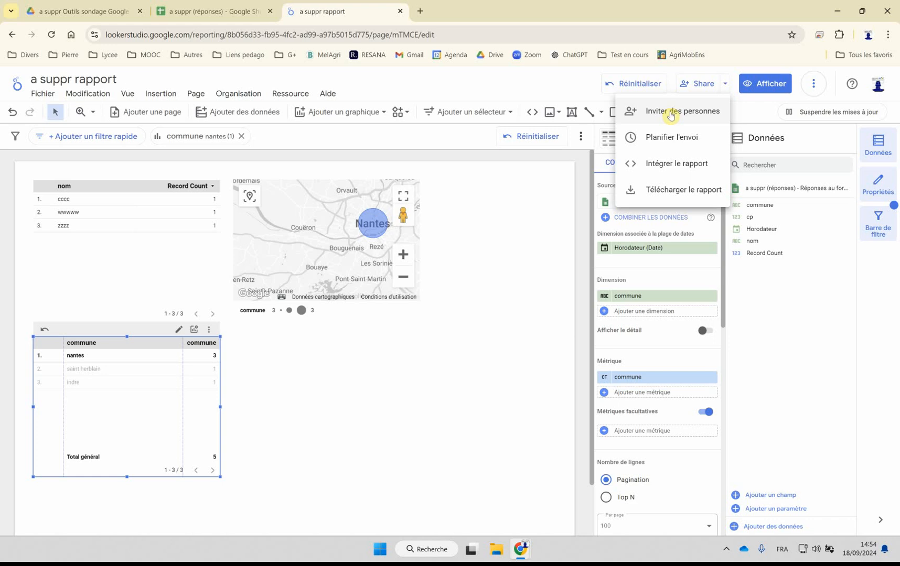
click(693, 84)
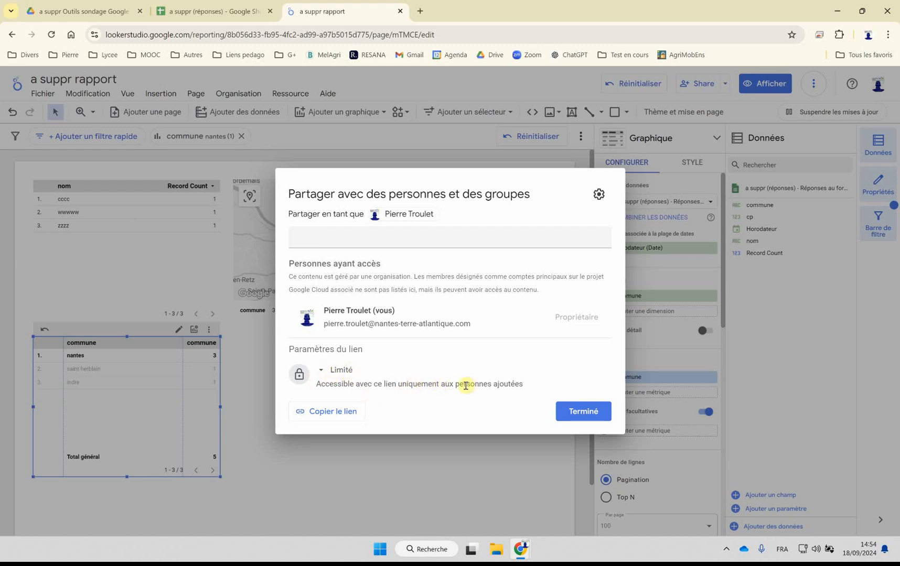
click(324, 414)
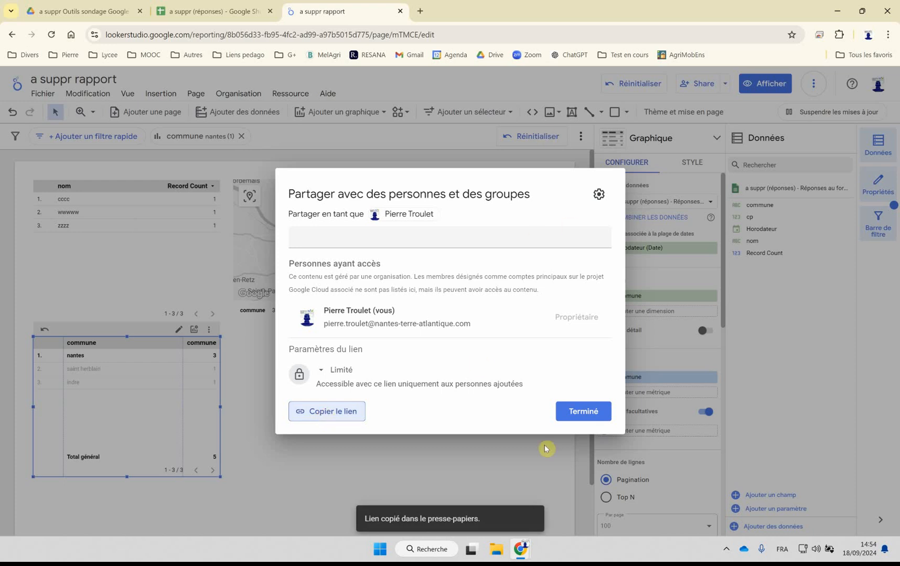
Step: Test the copied report link in a new private-browsing tab, and return to the report's sharing settings
mouse_move(523, 554)
click(557, 519)
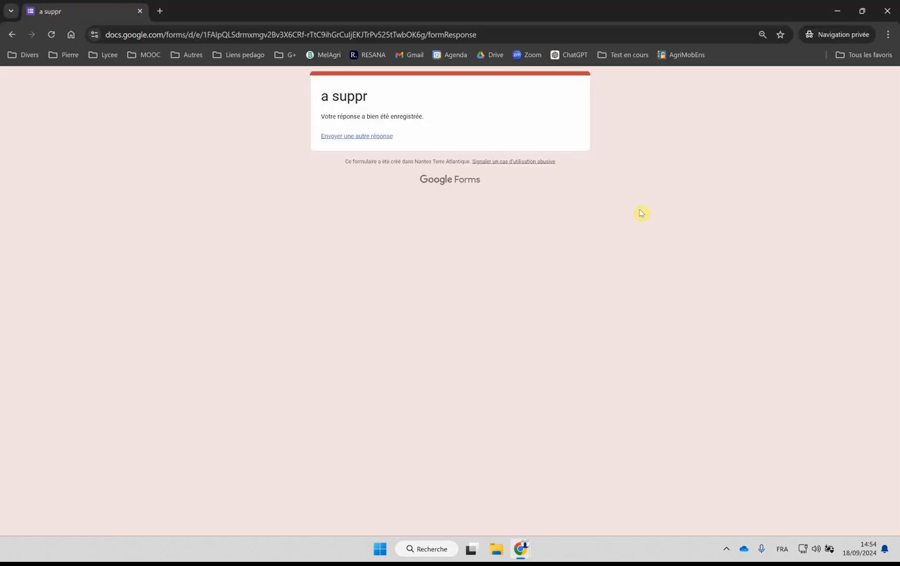
click(159, 11)
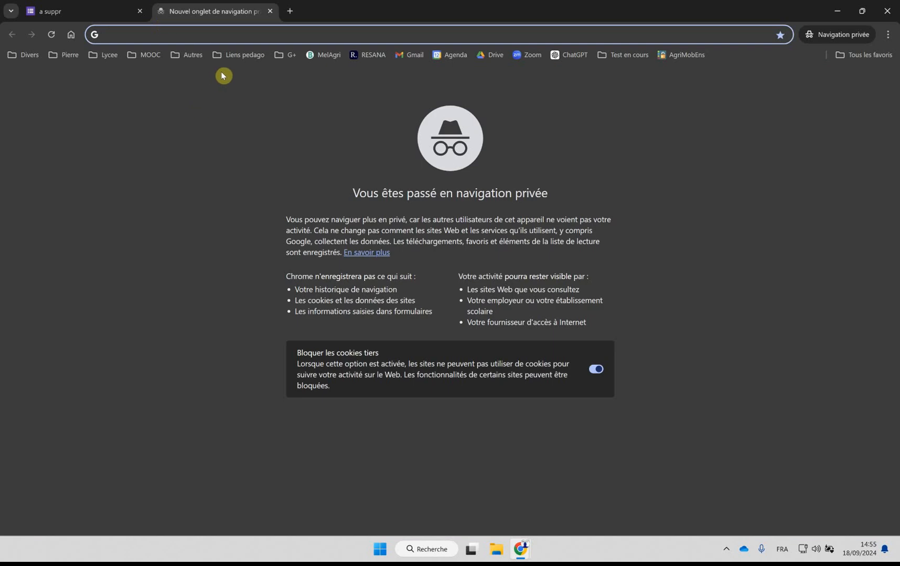
key(Return)
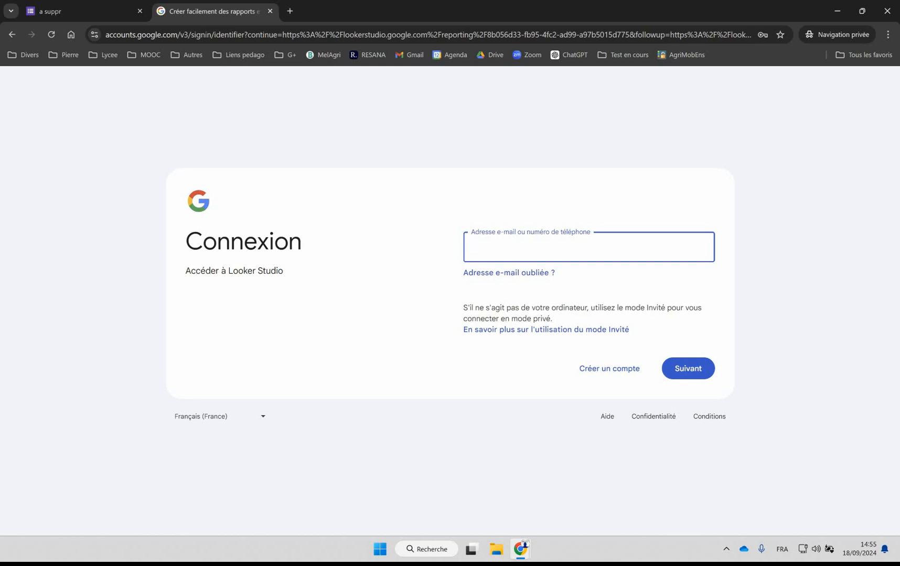
click(271, 12)
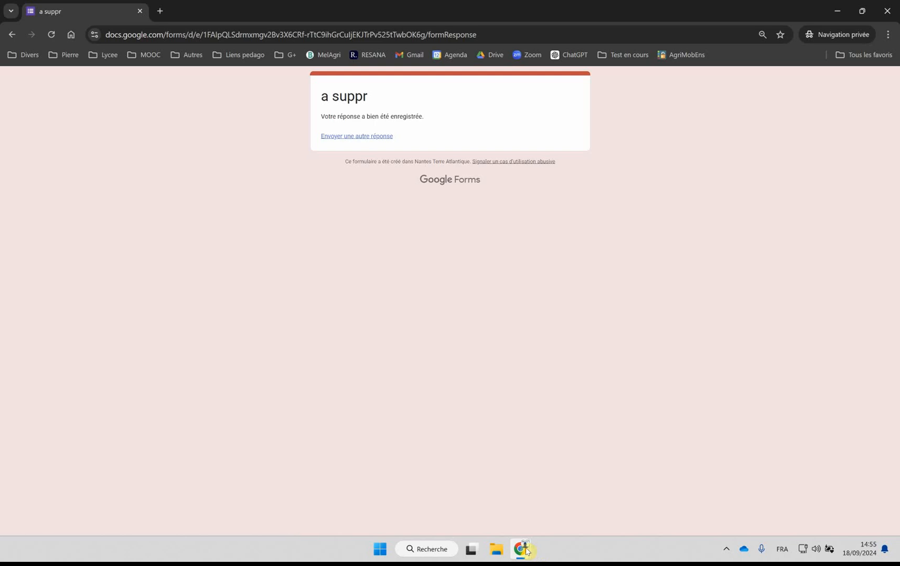
mouse_move(525, 551)
click(476, 511)
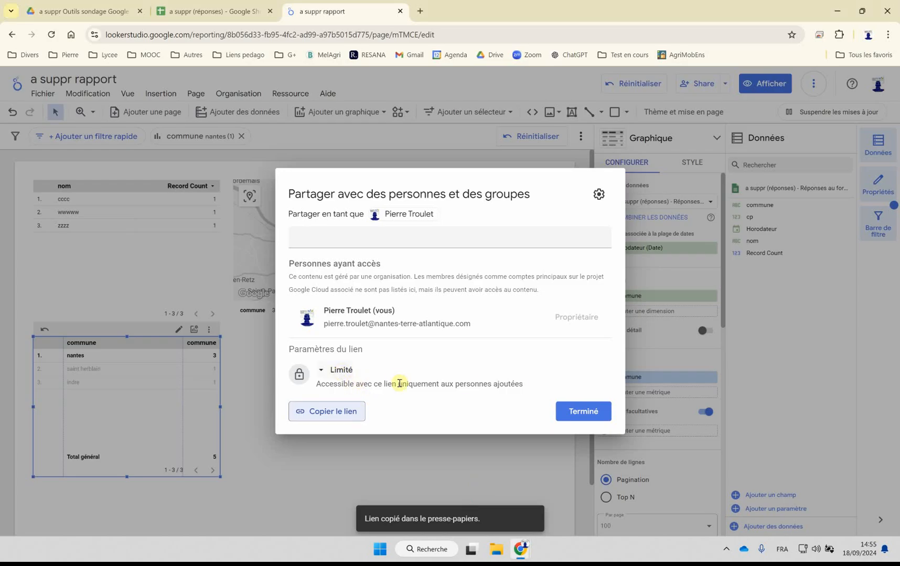
Step: Change the report's link access to Non répertoriée, leaving the sharing settings open
click(339, 371)
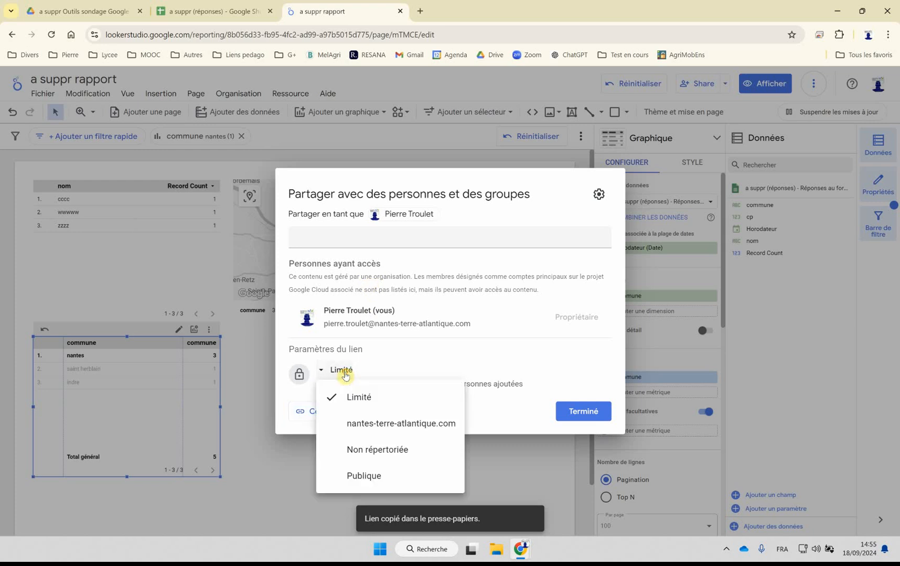
click(366, 454)
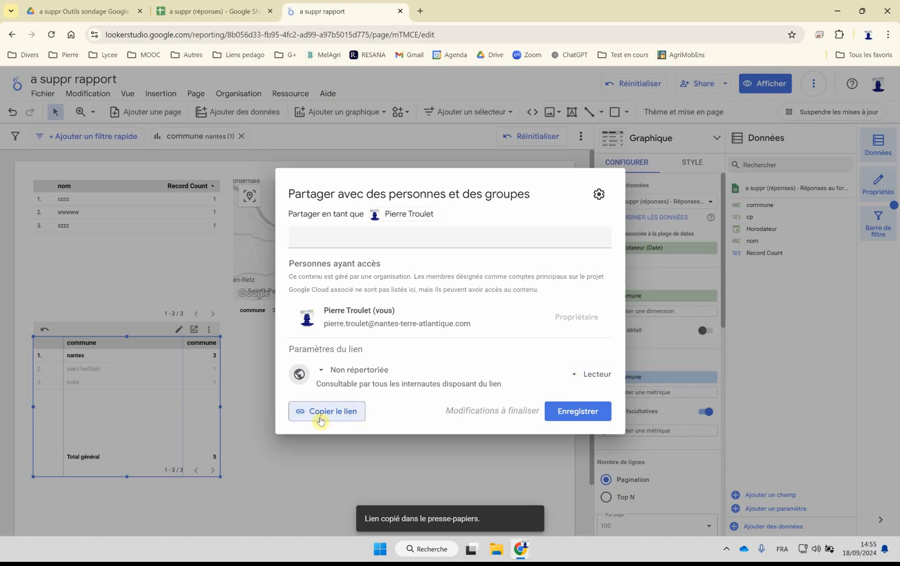
Step: Test the copied report link in a new private-browsing tab before saving the access change, and close that tab
mouse_move(521, 559)
click(570, 500)
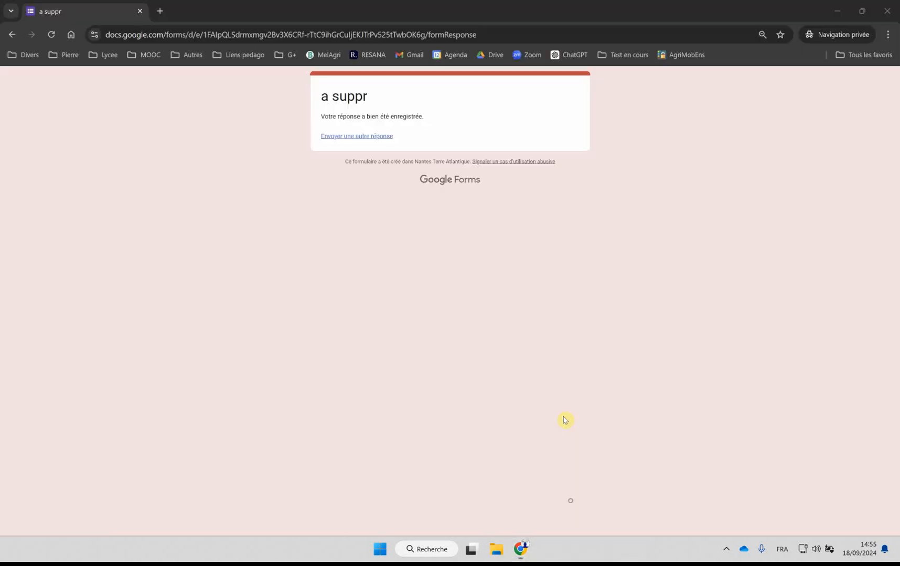
click(160, 12)
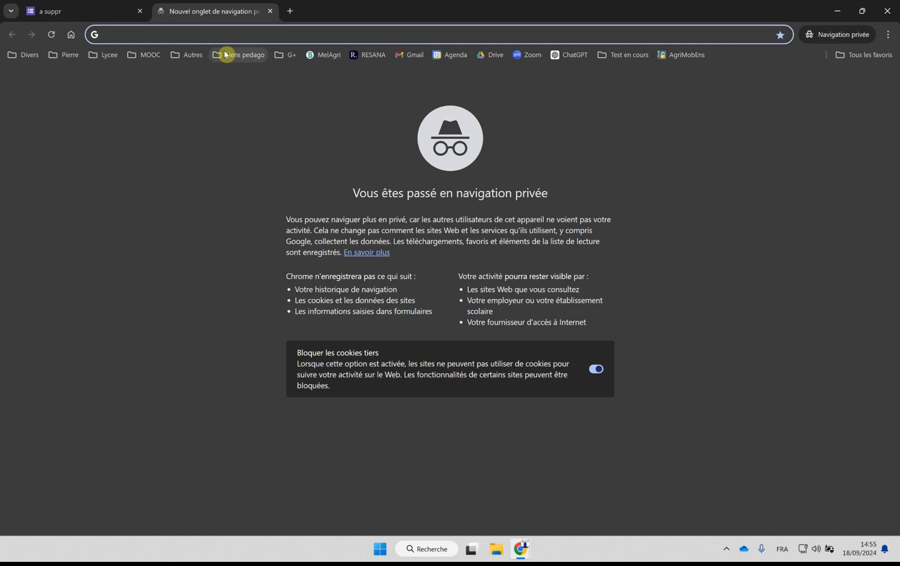
key(Return)
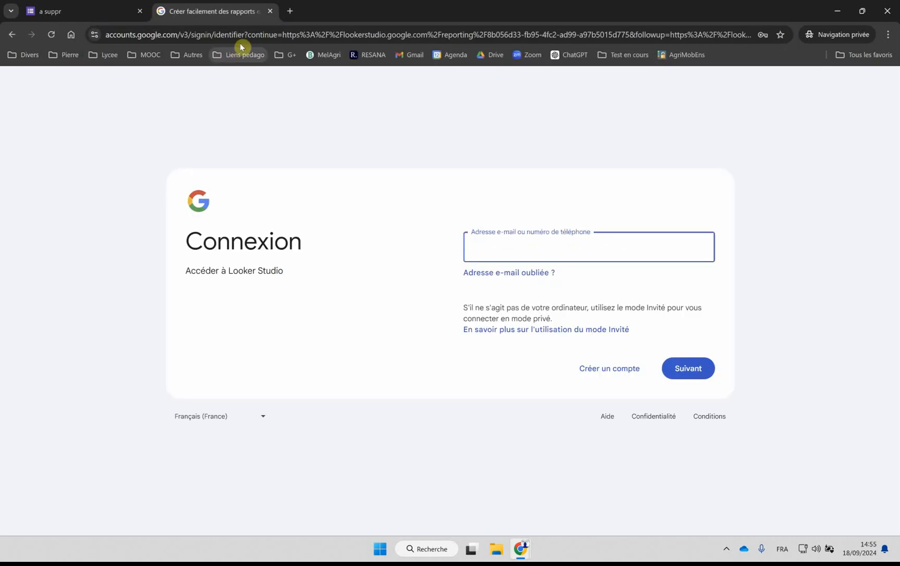
click(270, 11)
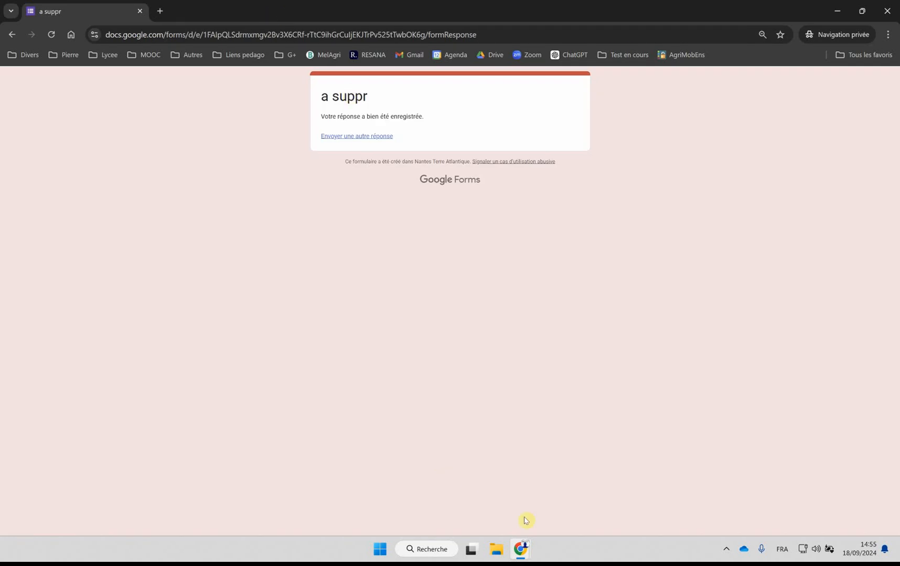
Step: Return to the report's sharing settings and save the Non répertoriée link access
mouse_move(521, 548)
click(483, 516)
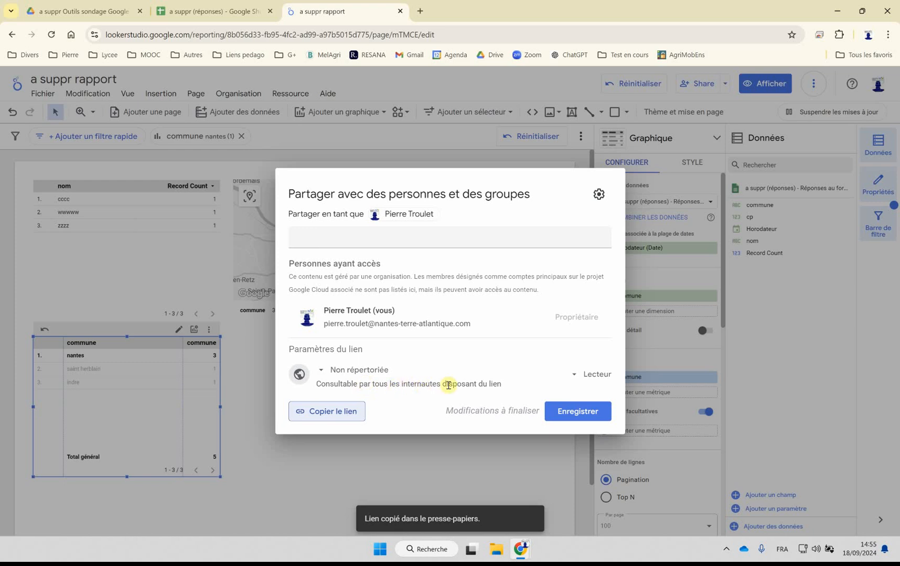
click(577, 412)
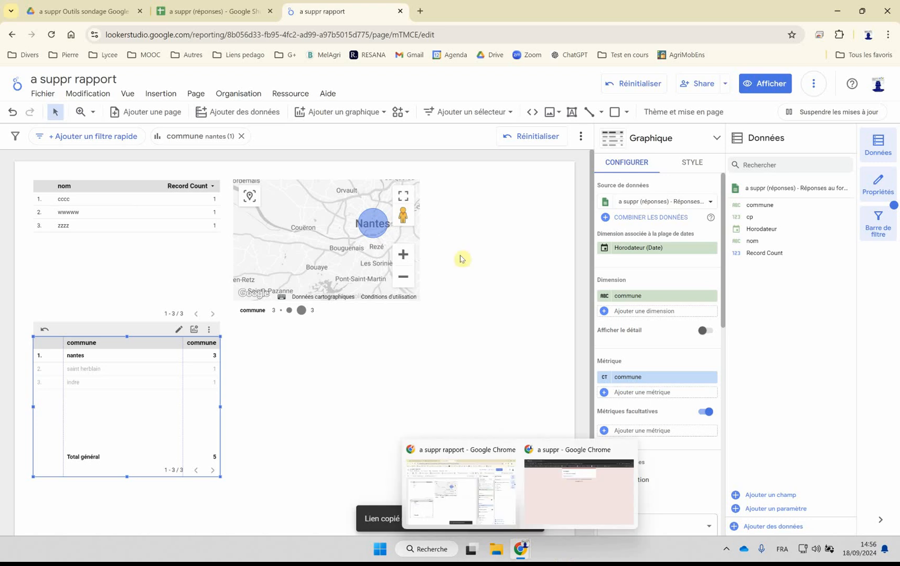
Step: Open the copied report link in a new tab of the private-browsing window
mouse_move(521, 549)
click(577, 496)
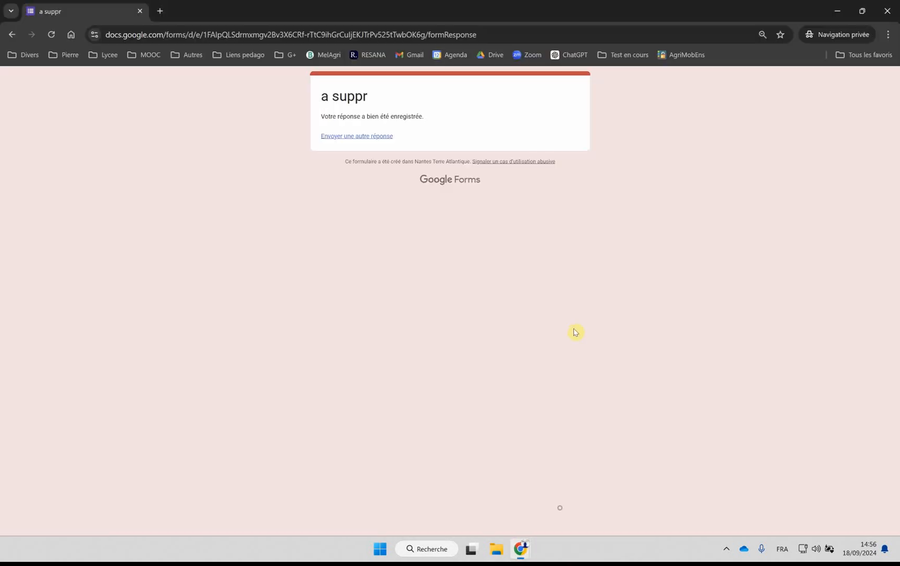
click(160, 11)
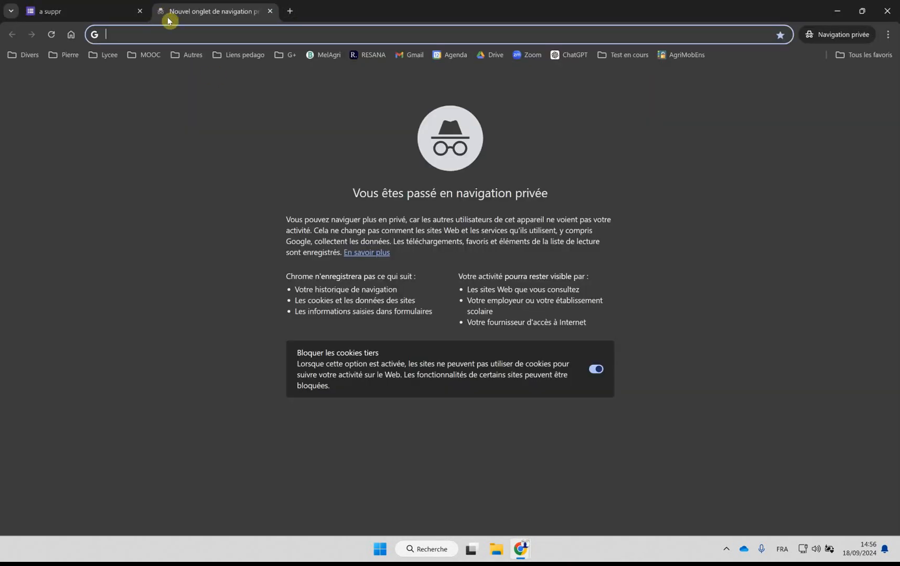
key(Return)
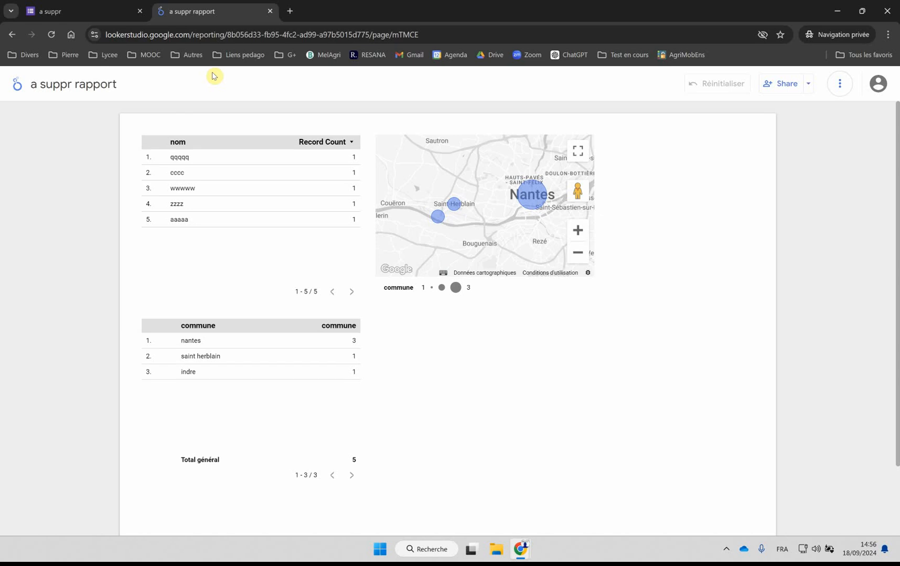
Step: Test cross-filtering in the shared report on the name cccc, reset it, and filter on nantes from the map
click(175, 174)
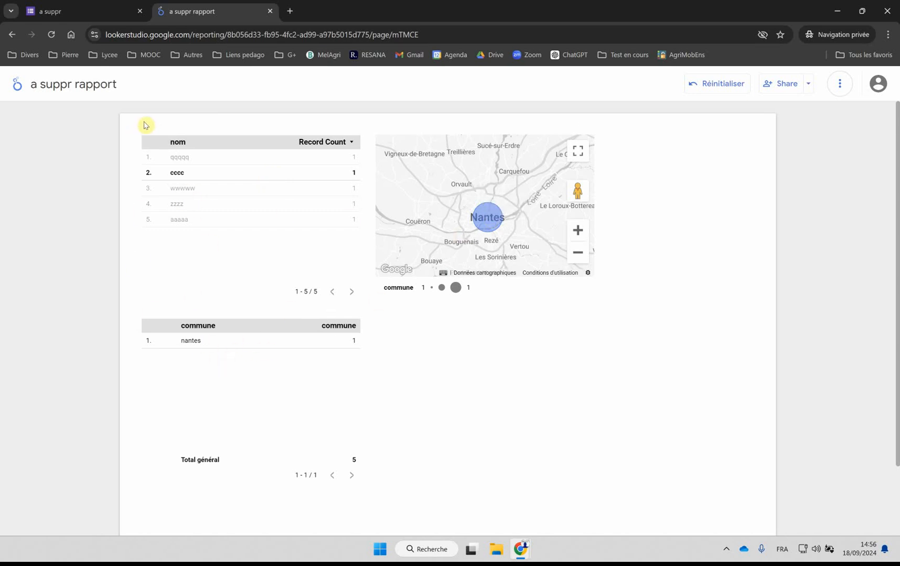
click(721, 87)
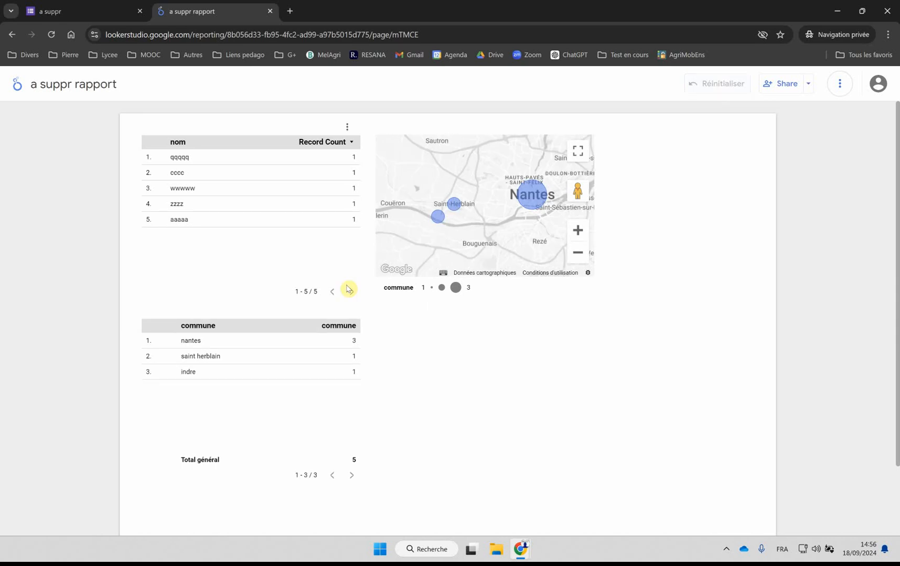
mouse_move(536, 201)
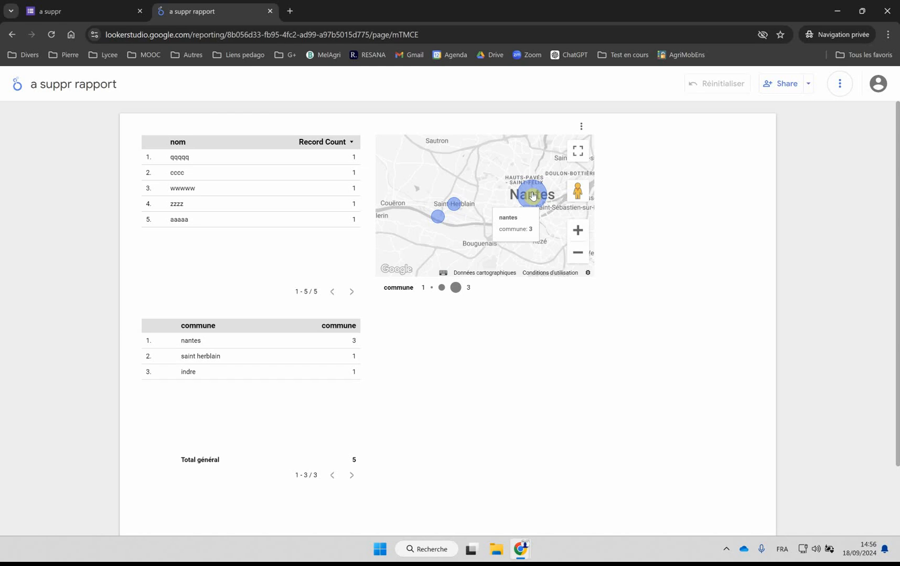
click(532, 196)
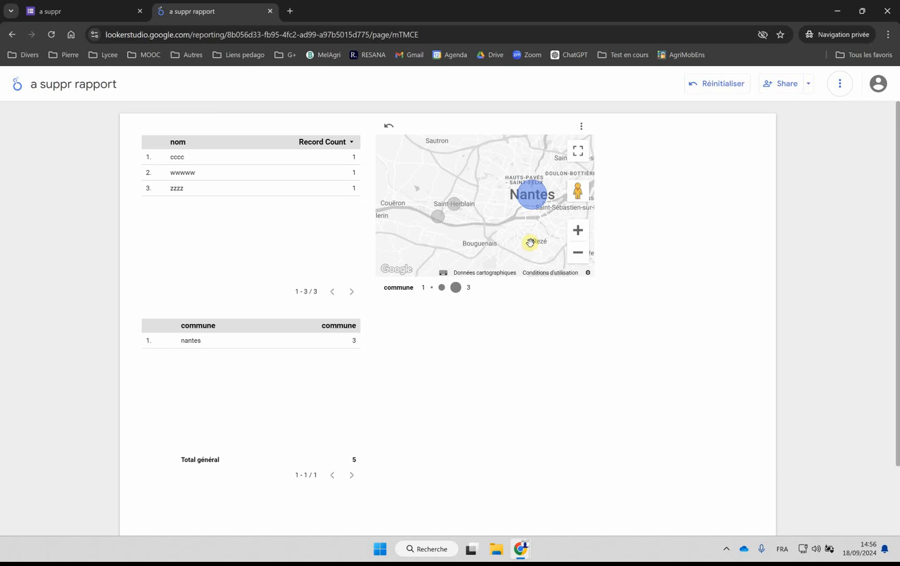
Step: Close the private-browsing window and the report tab, and return to the Drive folder
click(886, 11)
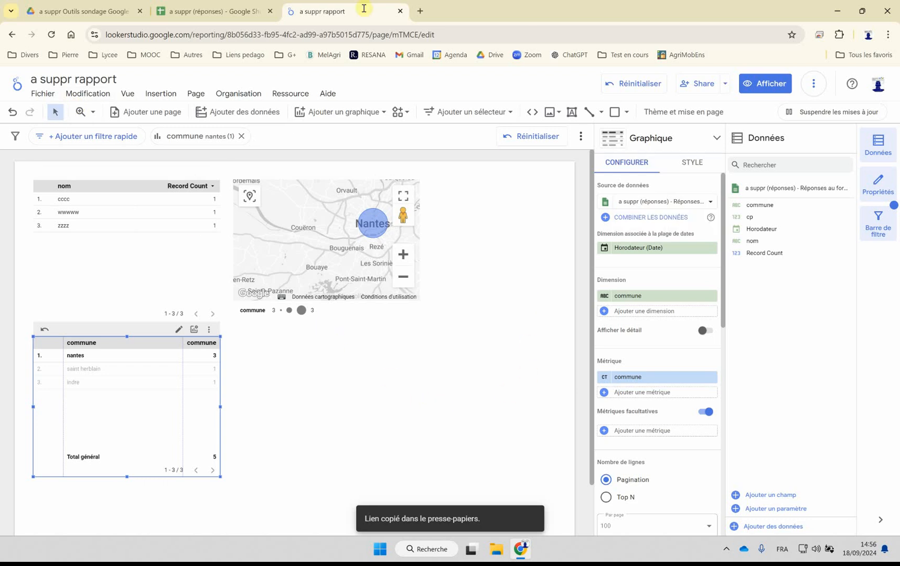
click(400, 11)
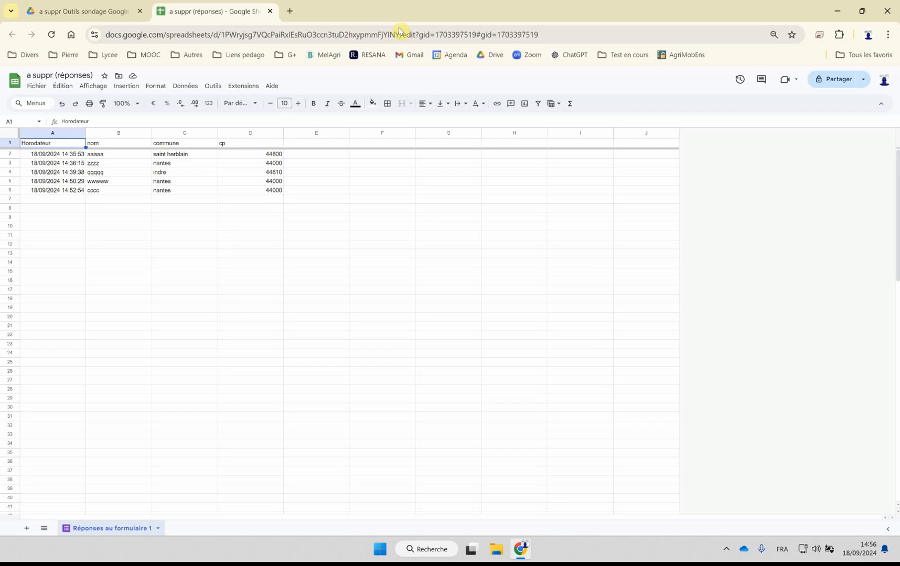
click(84, 11)
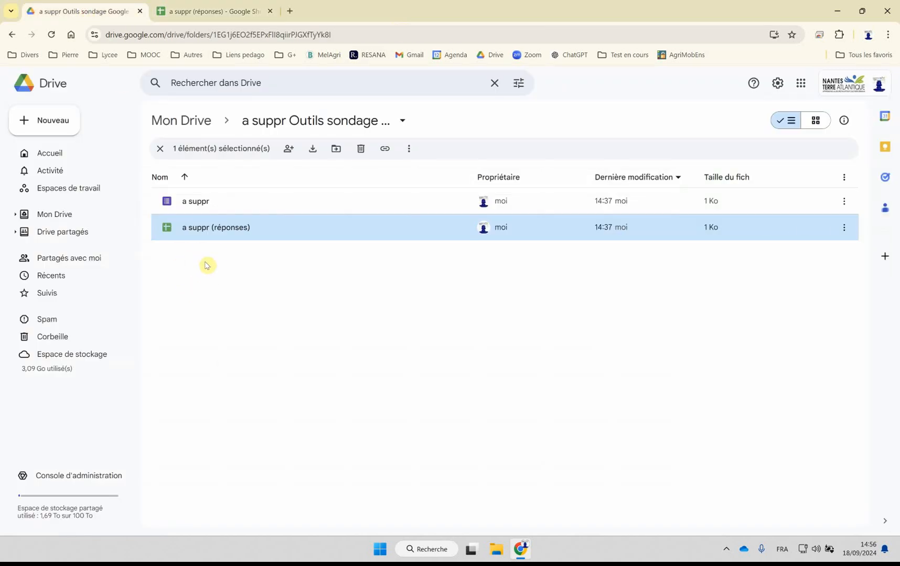
Step: Find Looker Studio through a Google search in a new tab and reopen a suppr rapport from the recent reports
click(289, 11)
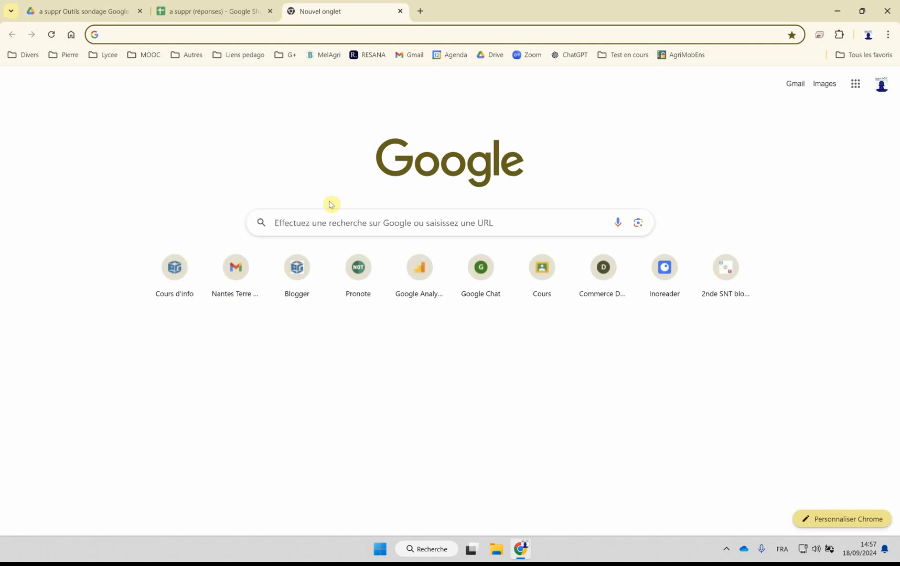
click(314, 217)
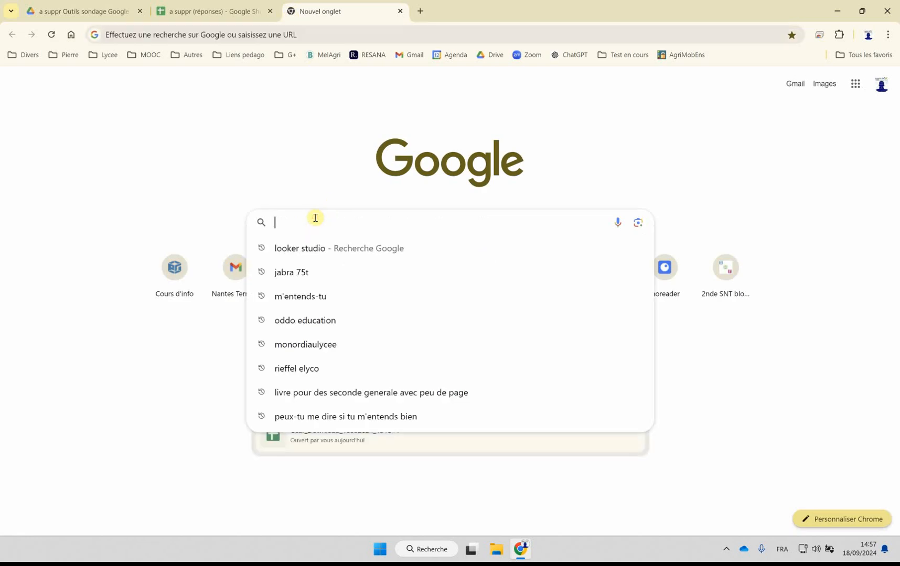
click(313, 250)
click(195, 188)
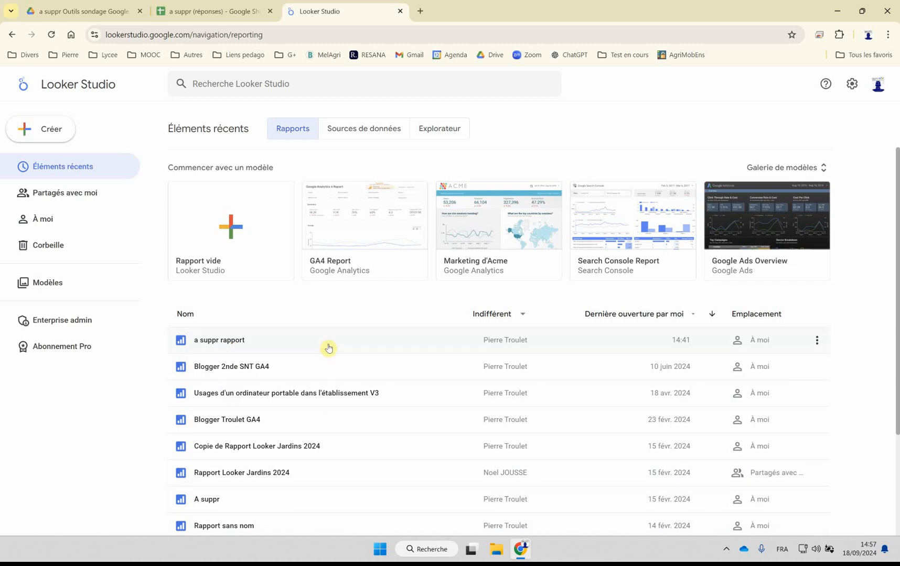
click(226, 341)
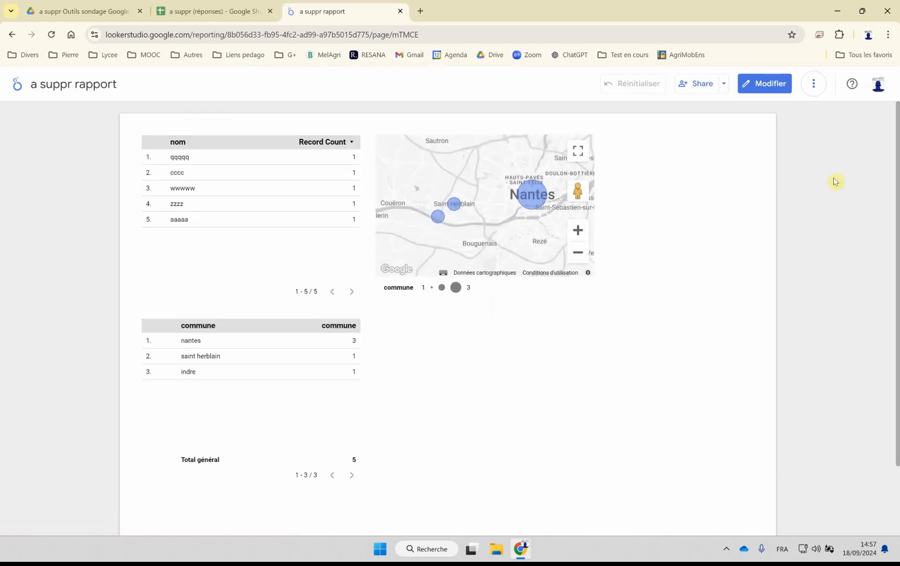
Step: Edit the report to add a date range control (Sélecteur de plage de dates) below the map, and display it in view mode
click(760, 88)
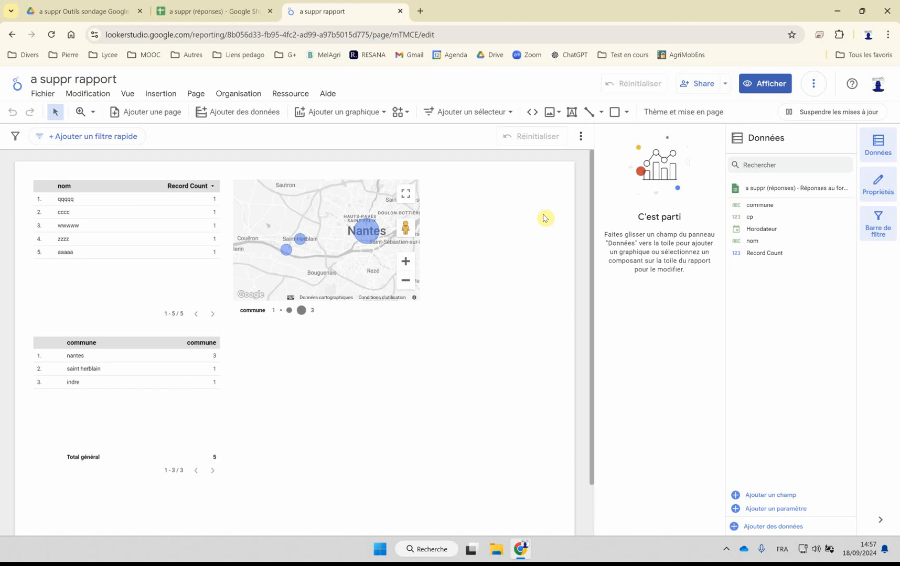
click(450, 112)
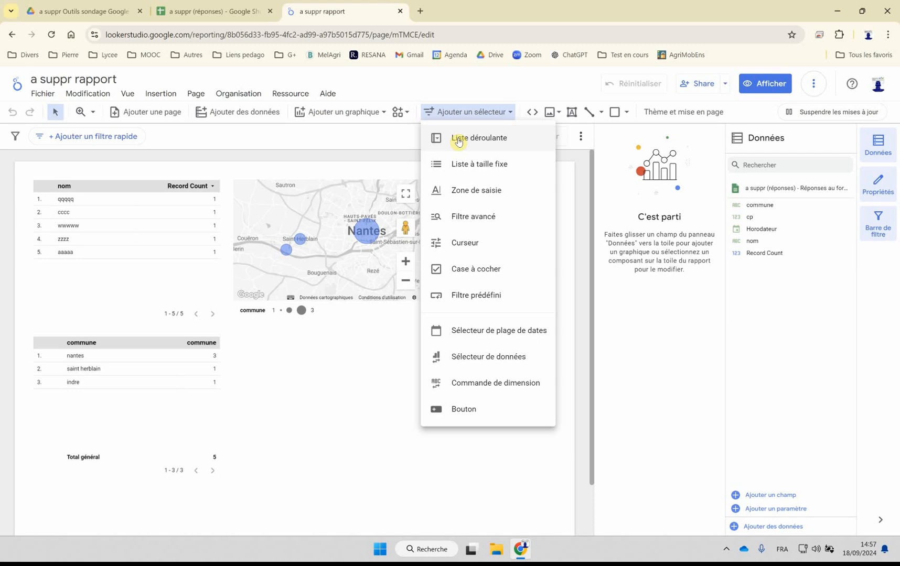
click(496, 331)
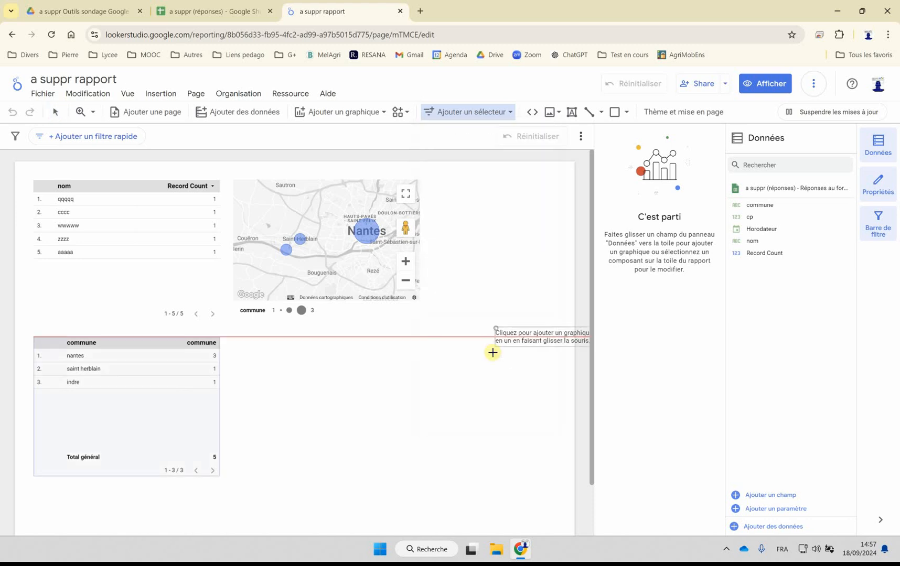
click(302, 358)
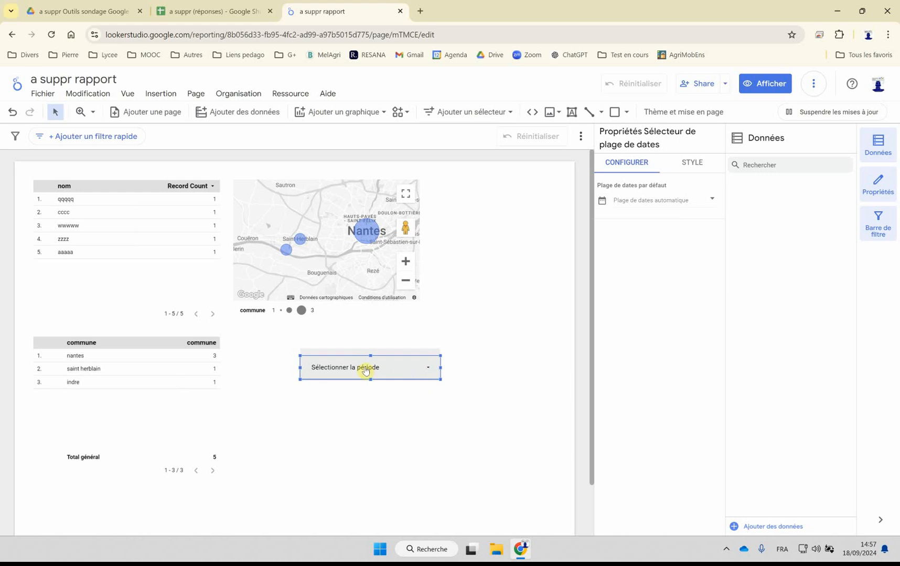
click(391, 415)
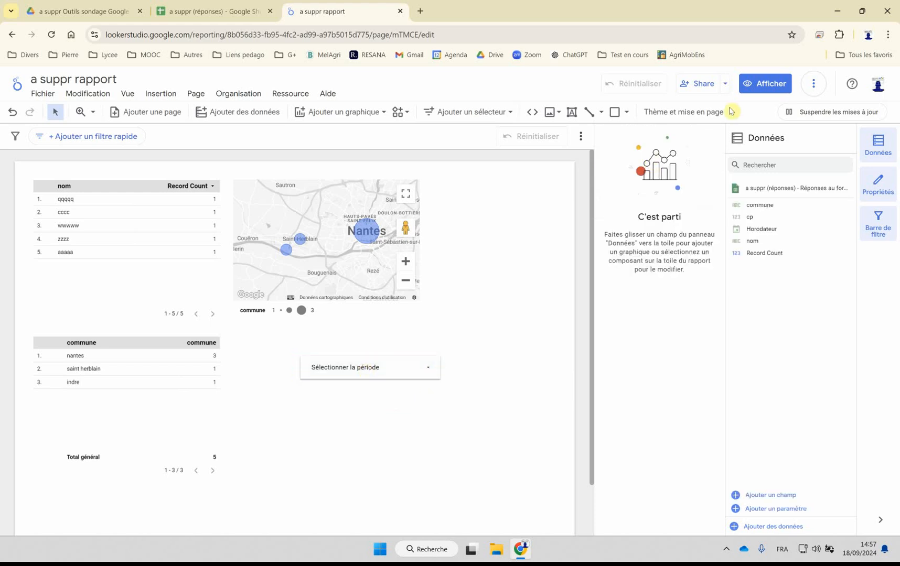
click(761, 74)
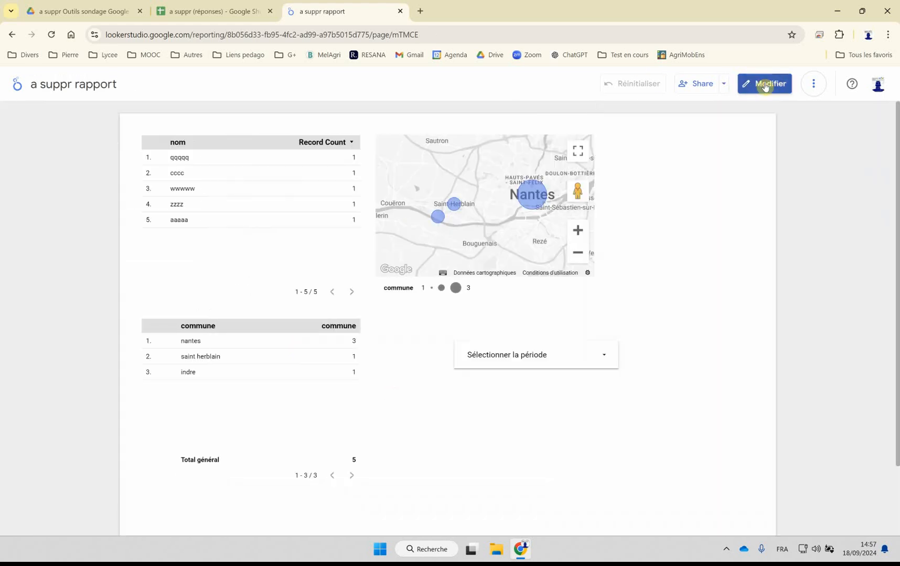
Step: Filter the report to the 7 derniers jours period with the date range control, excluding today's date
click(505, 361)
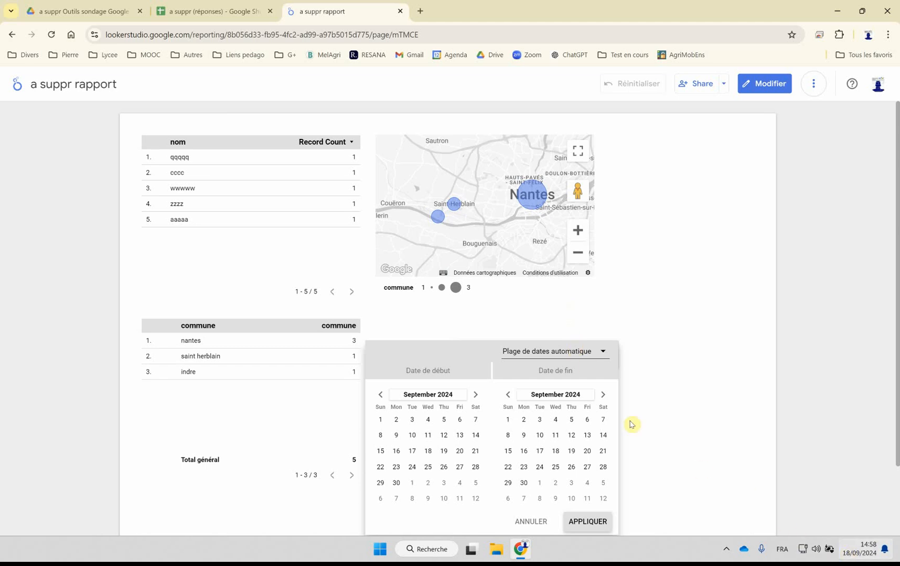
click(539, 452)
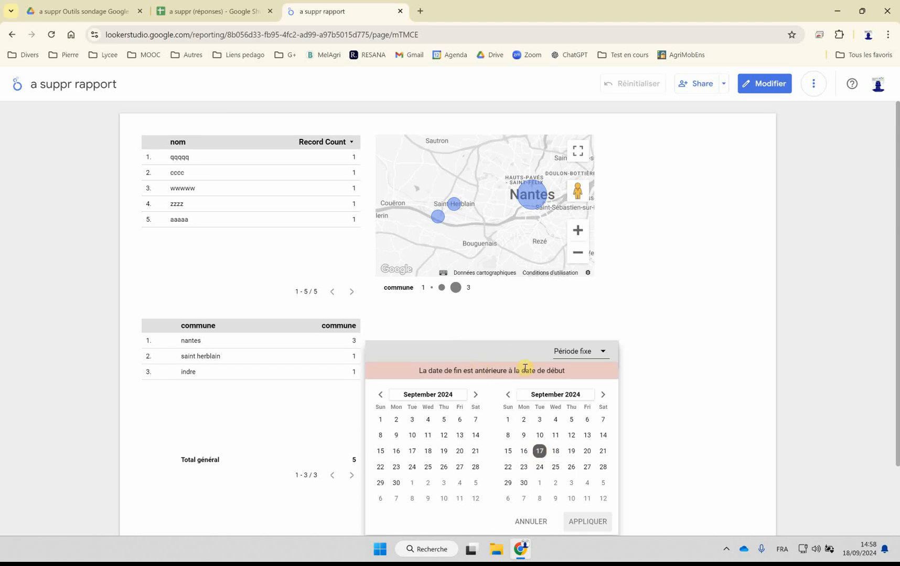
click(583, 350)
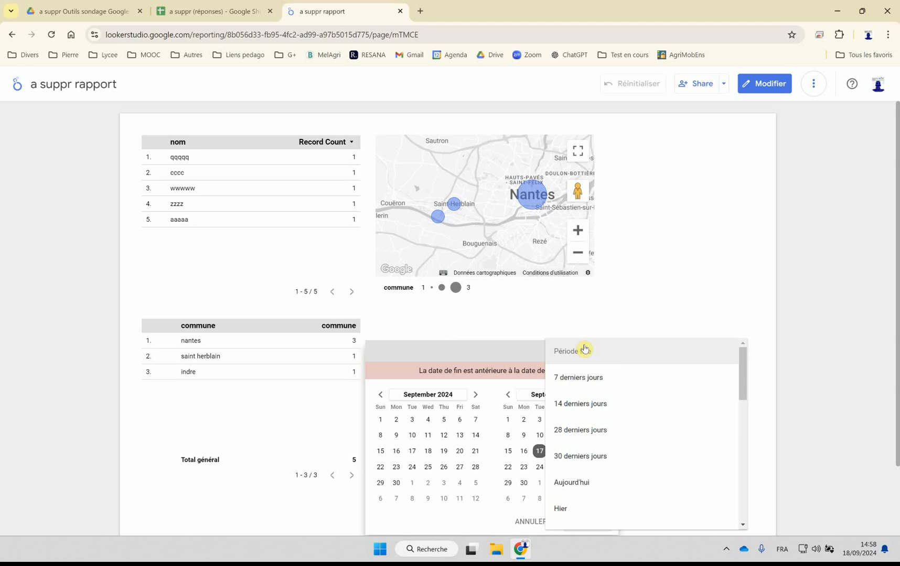
click(572, 378)
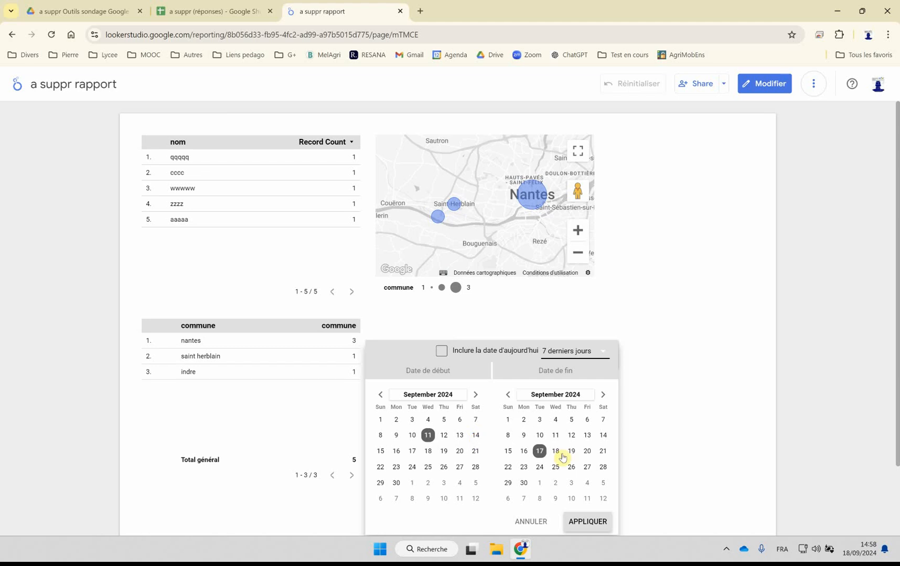
click(587, 521)
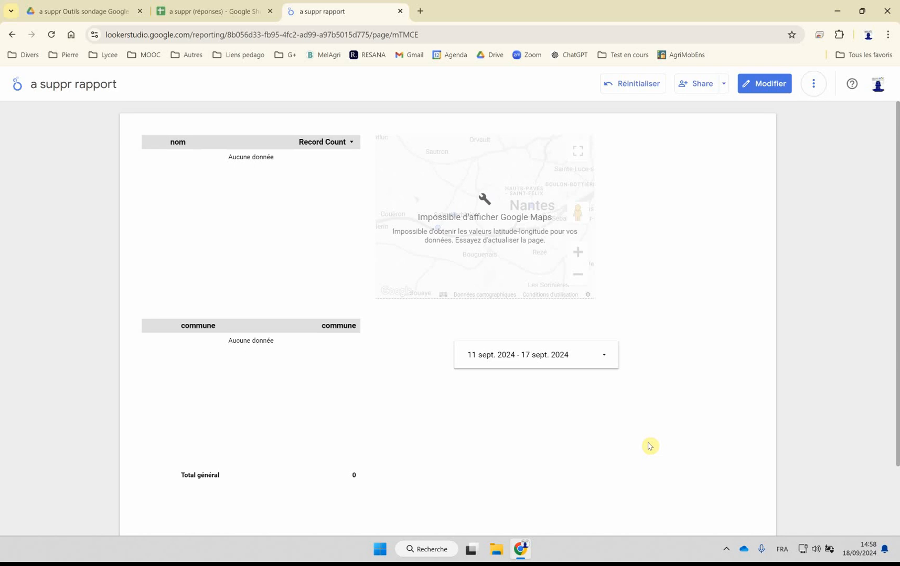
Step: Set the date range control to a fixed period from 17 to 19 September 2024 and apply it
click(514, 355)
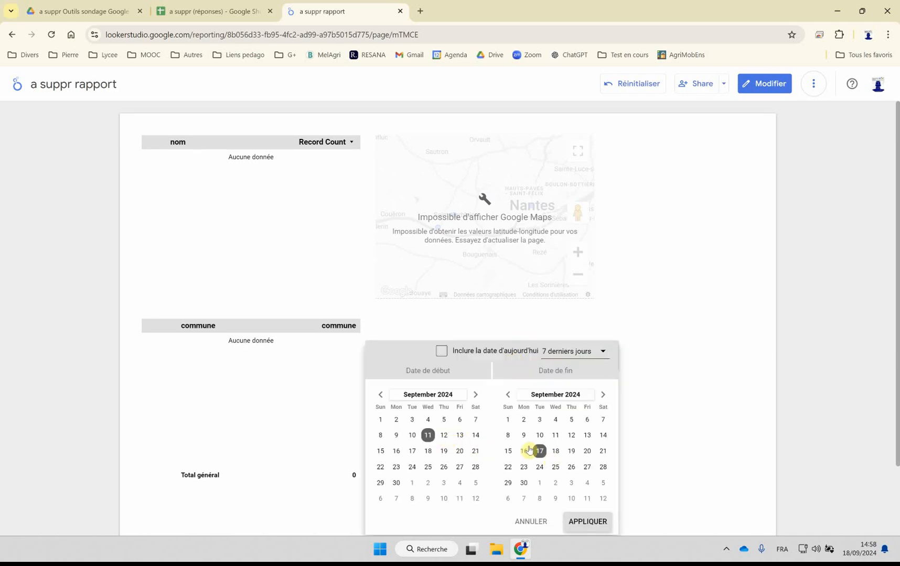
click(413, 453)
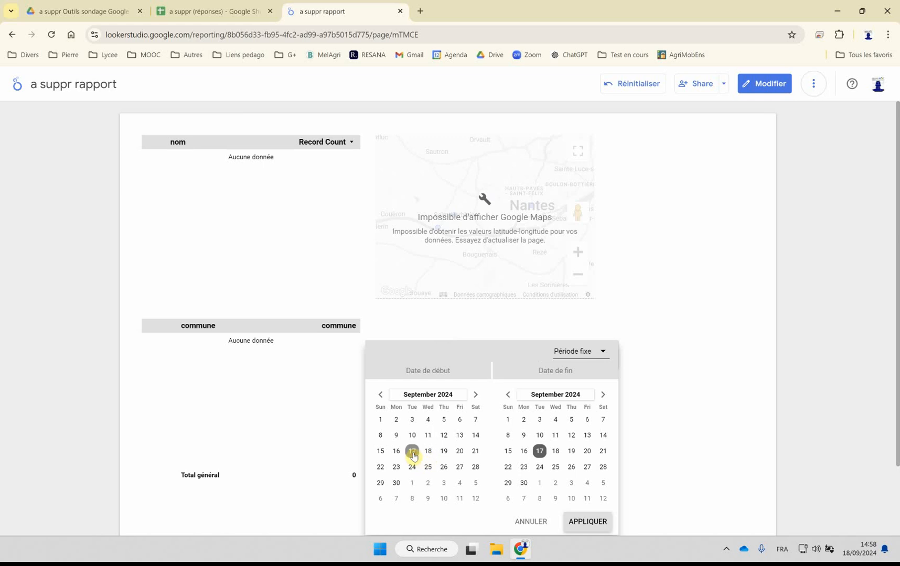
click(572, 452)
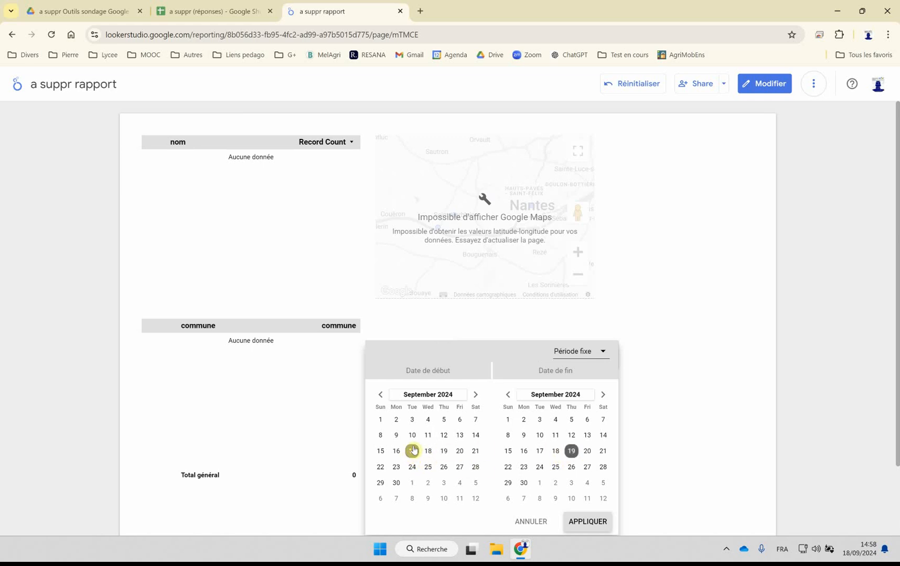
click(586, 521)
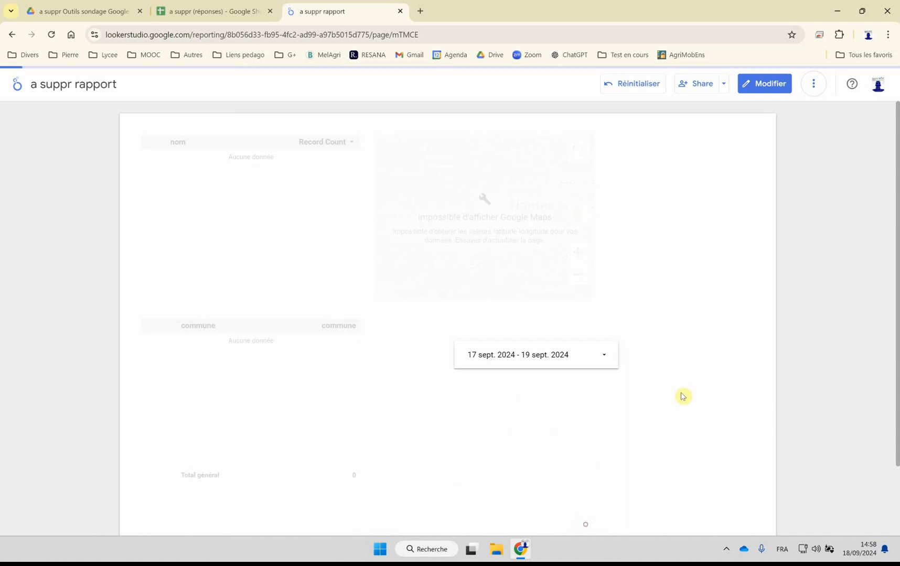
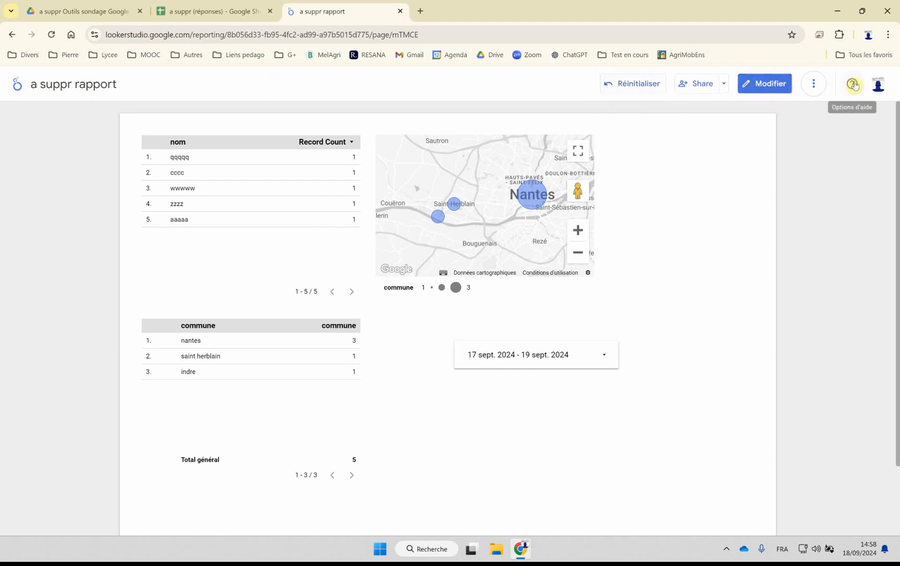
Step: Return to the Looker Studio list of recent reports and delete the report a suppr rapport
click(812, 85)
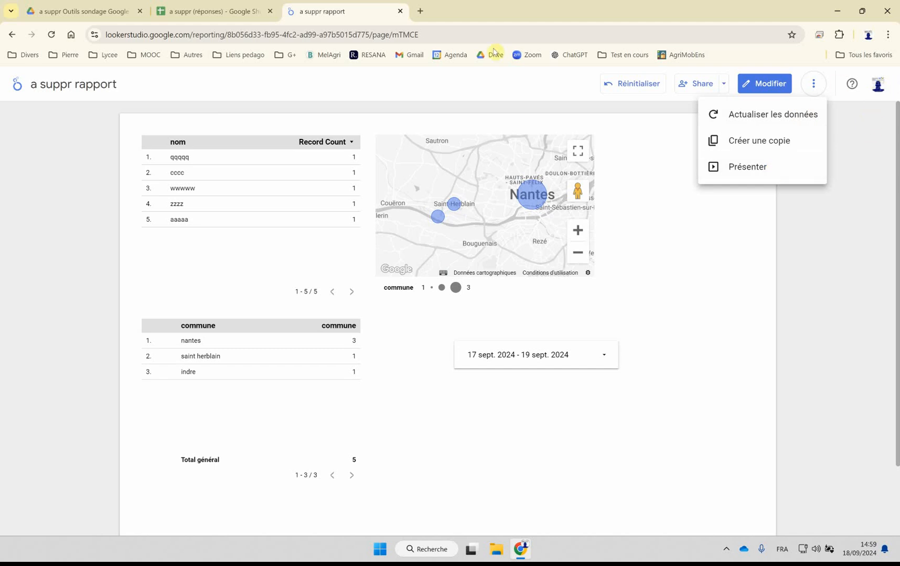
click(13, 36)
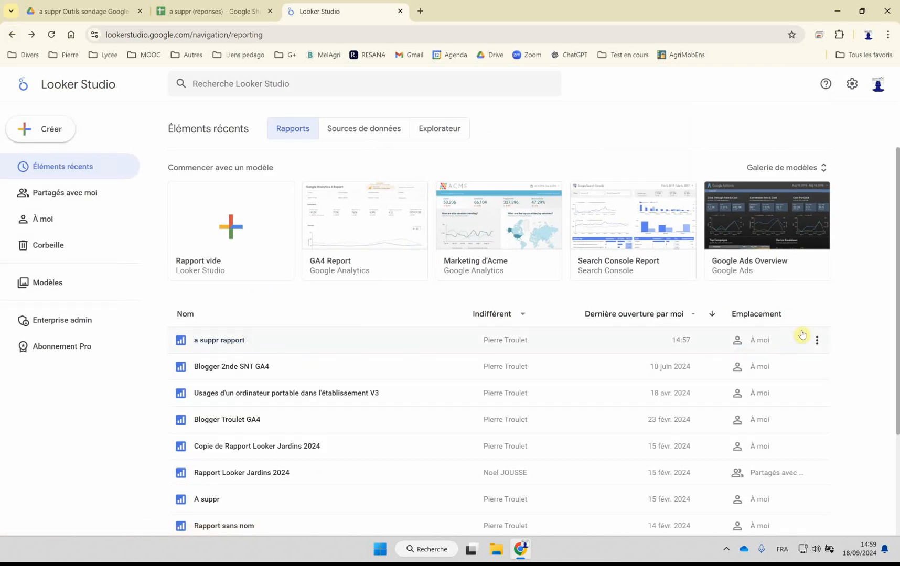
click(817, 340)
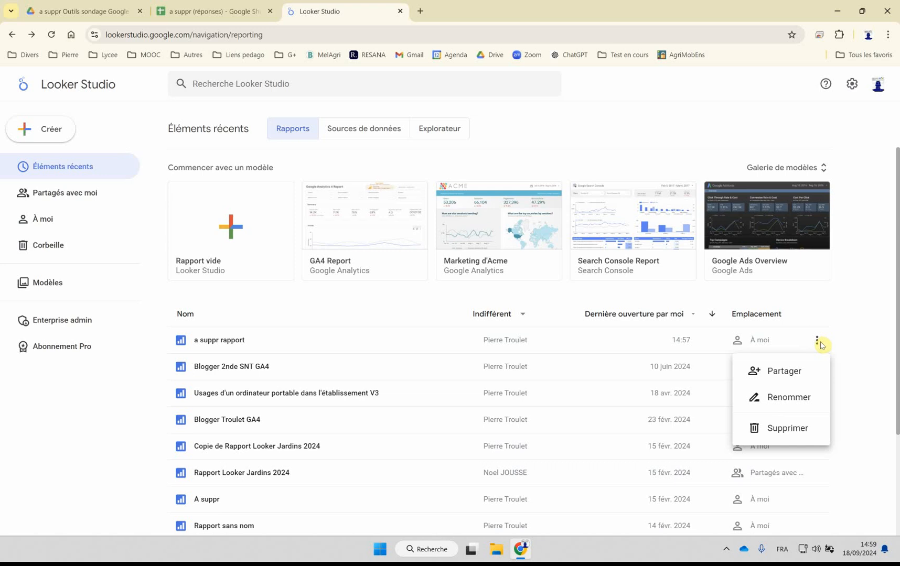
click(769, 429)
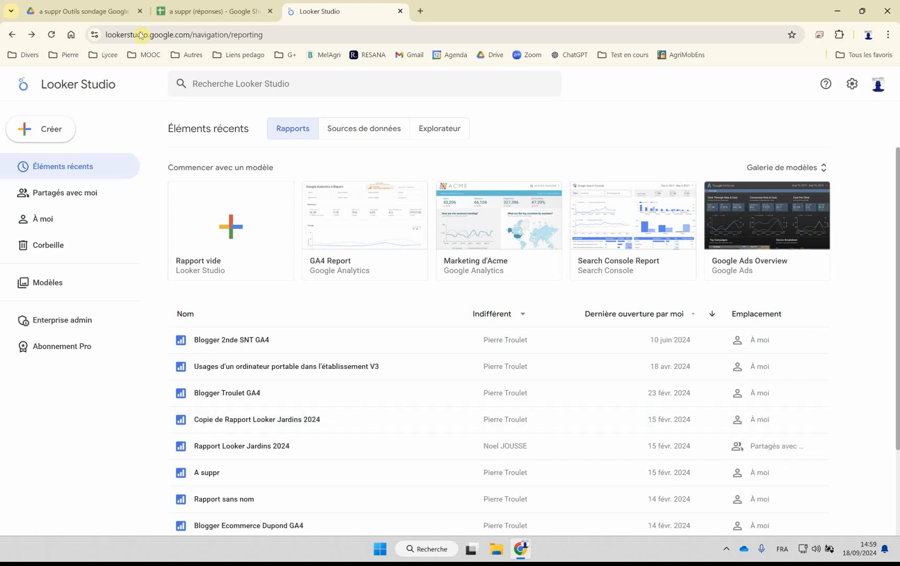
Step: Close the a suppr (réponses) spreadsheet and Looker Studio, returning to the Google Drive folder
click(199, 16)
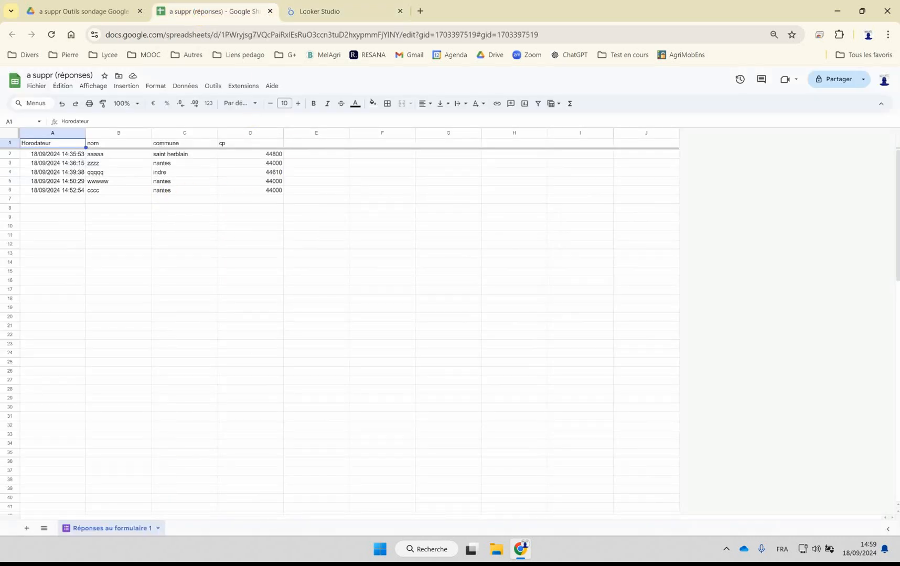
click(271, 11)
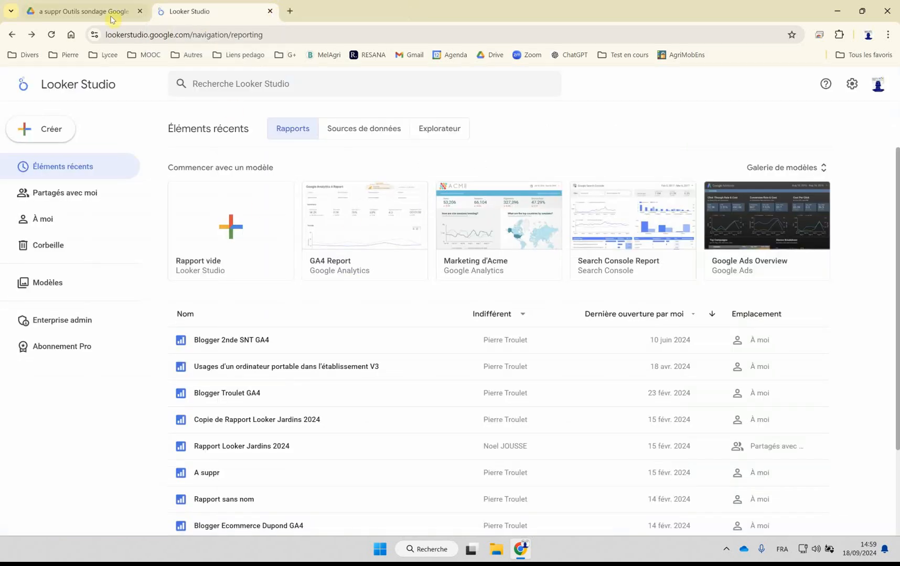
click(271, 11)
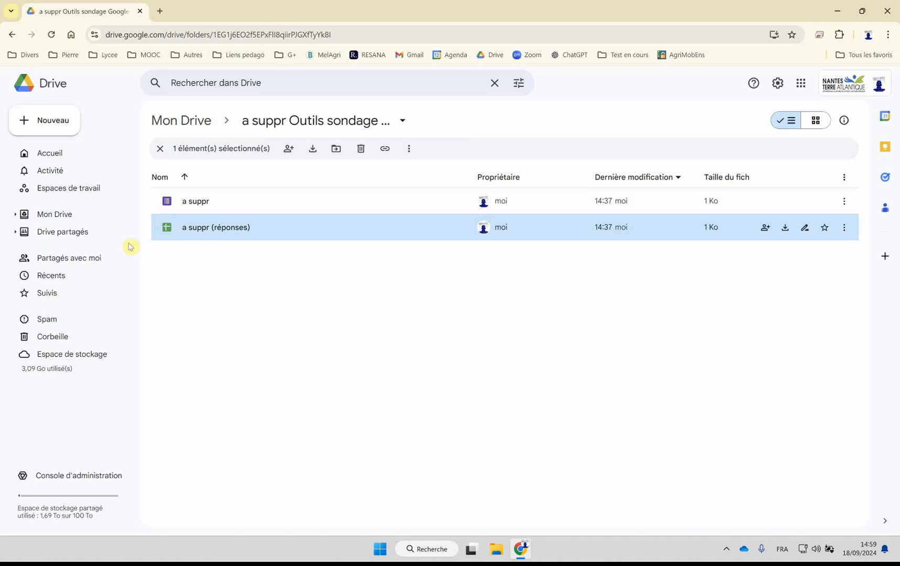
Step: Move the folder a suppr Outils sondage Google from Mon Drive to the trash
click(192, 124)
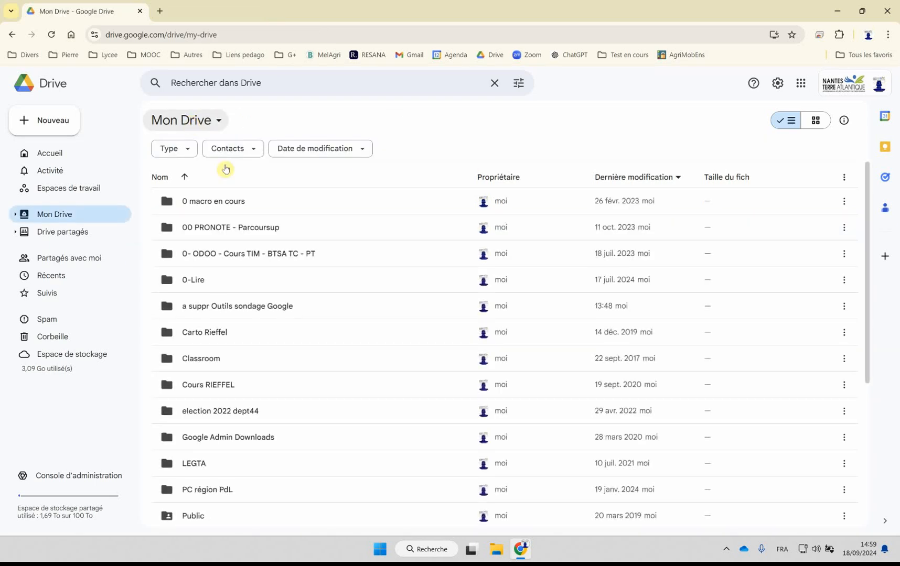
click(231, 312)
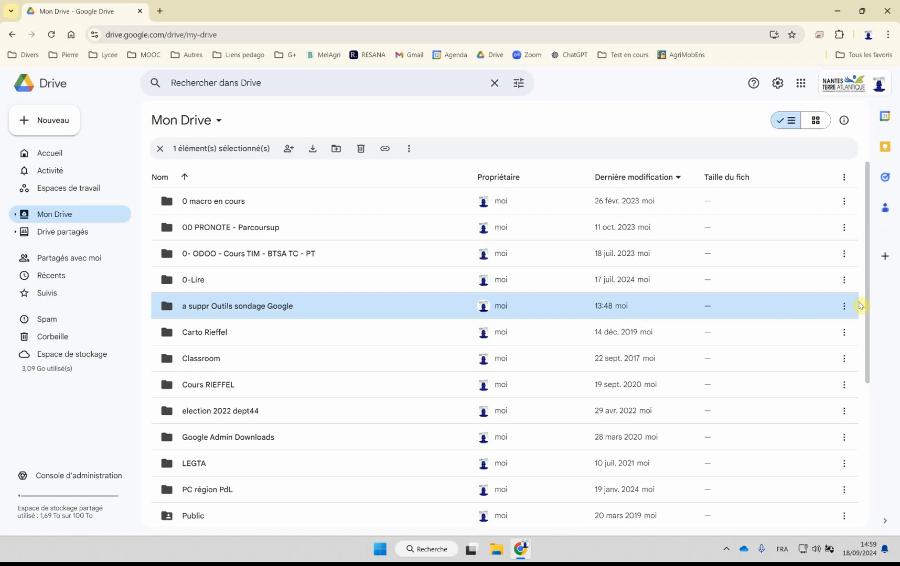
click(841, 307)
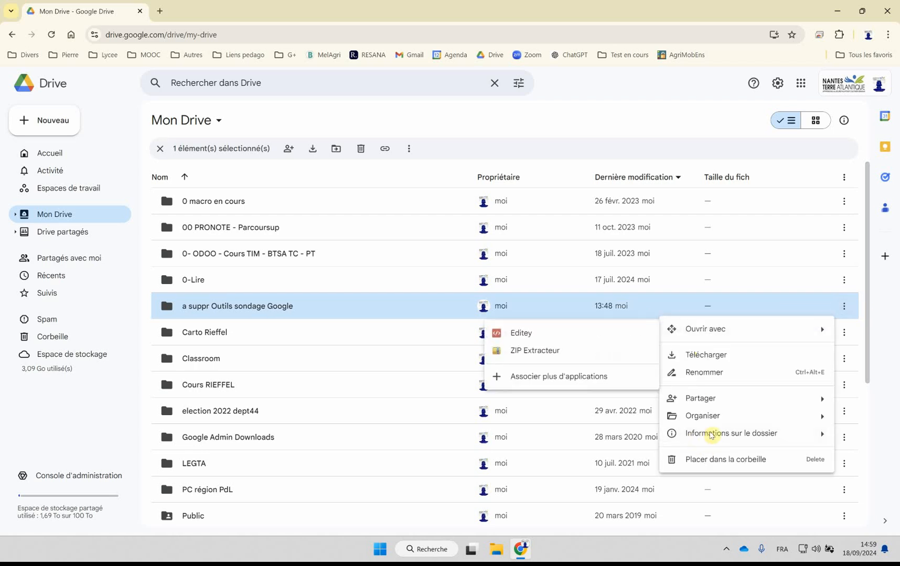
click(701, 465)
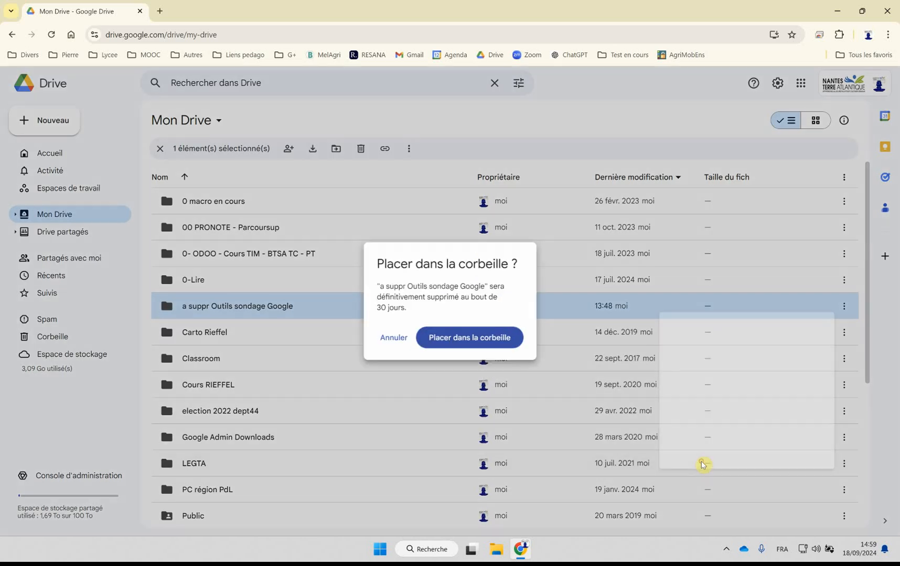
click(460, 340)
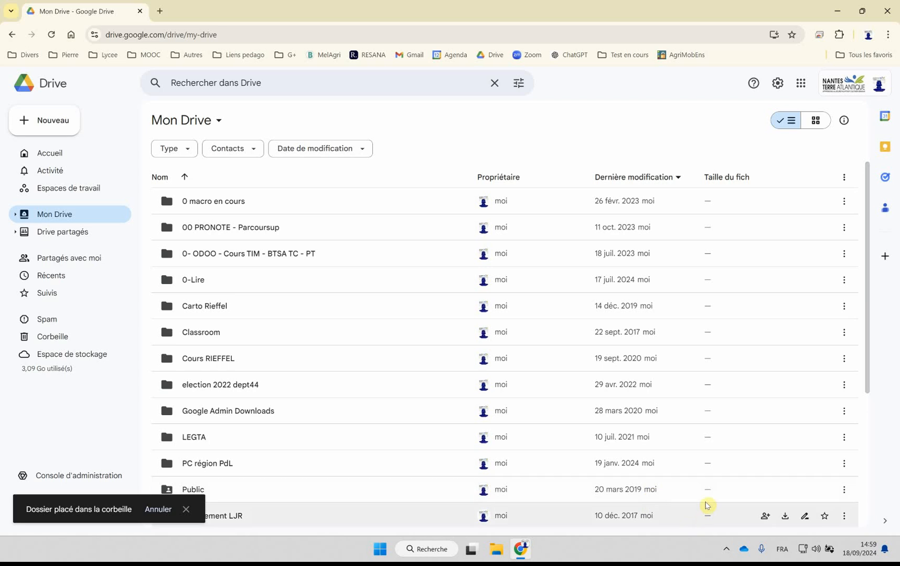
click(725, 549)
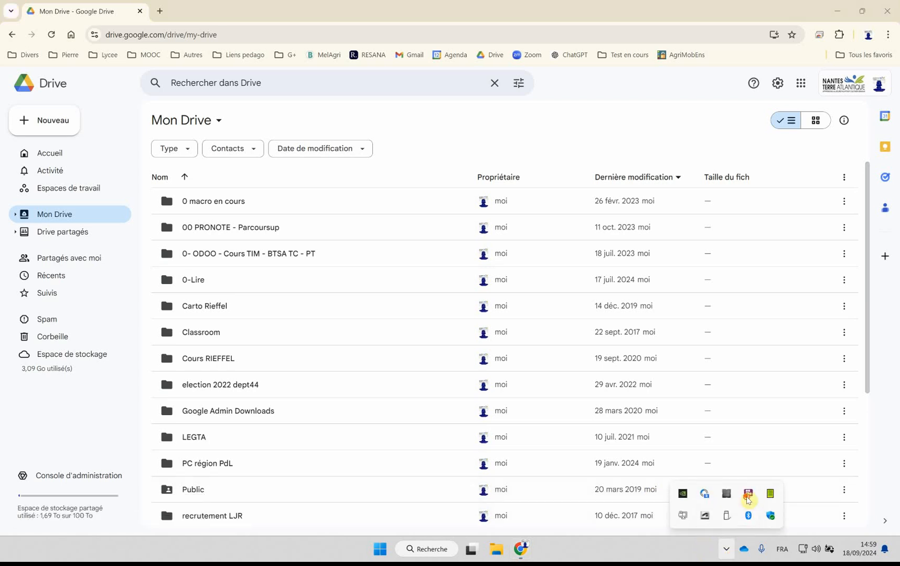